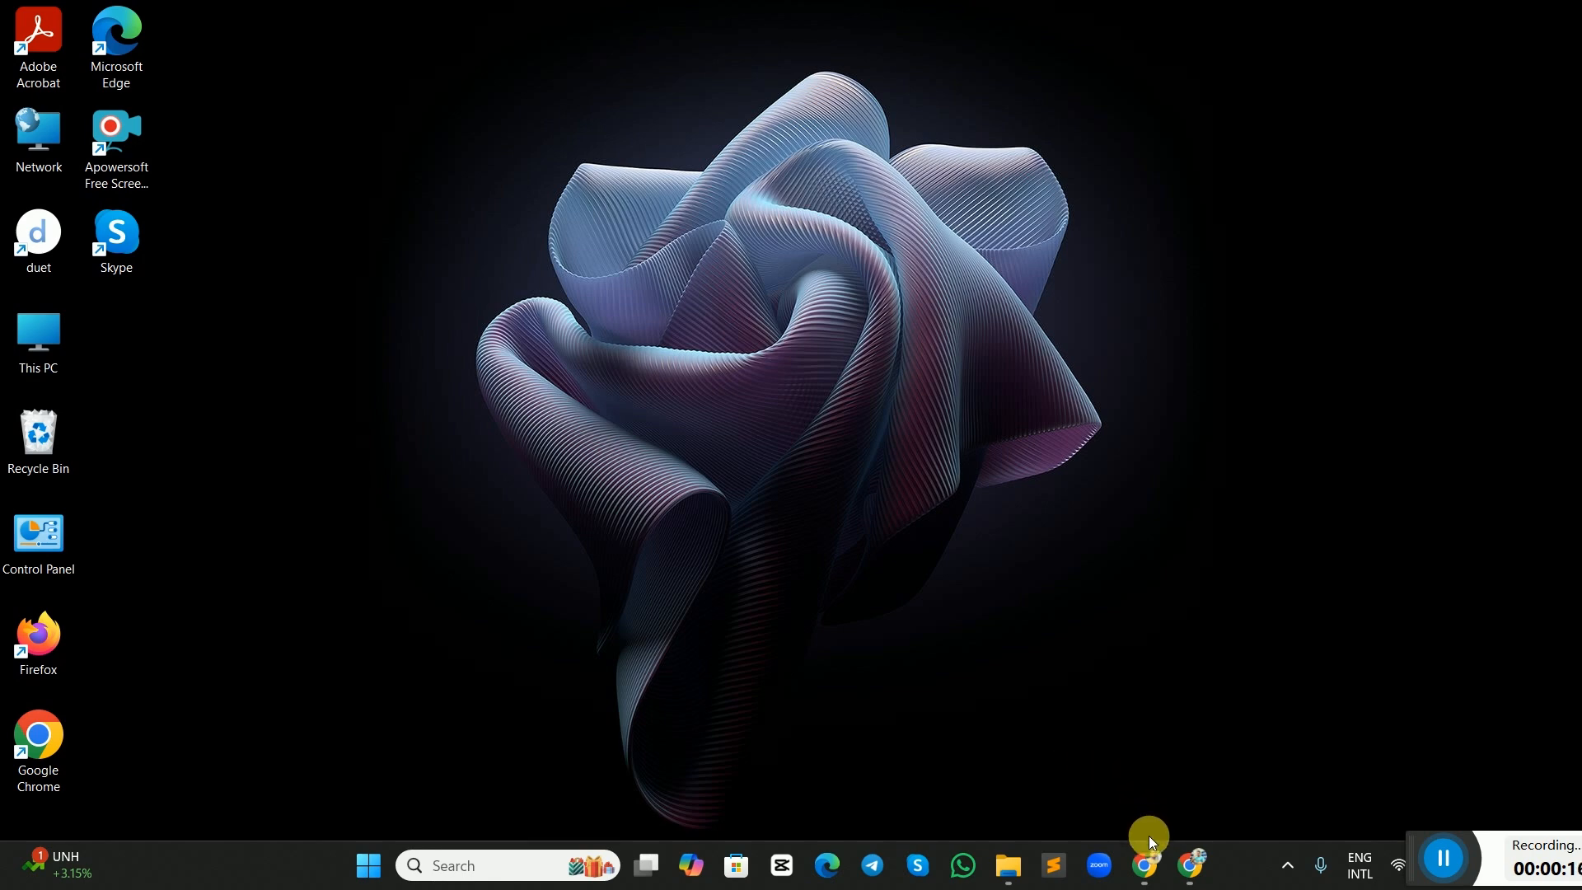
Switch to Chrome, log in to the /demo WordPress installation from the source hosting account's Softaculous manager, and view its live site.
{"action": "mouse_move", "coordinate": [1147, 857]}
{"action": "left_click", "coordinate": [1146, 803]}
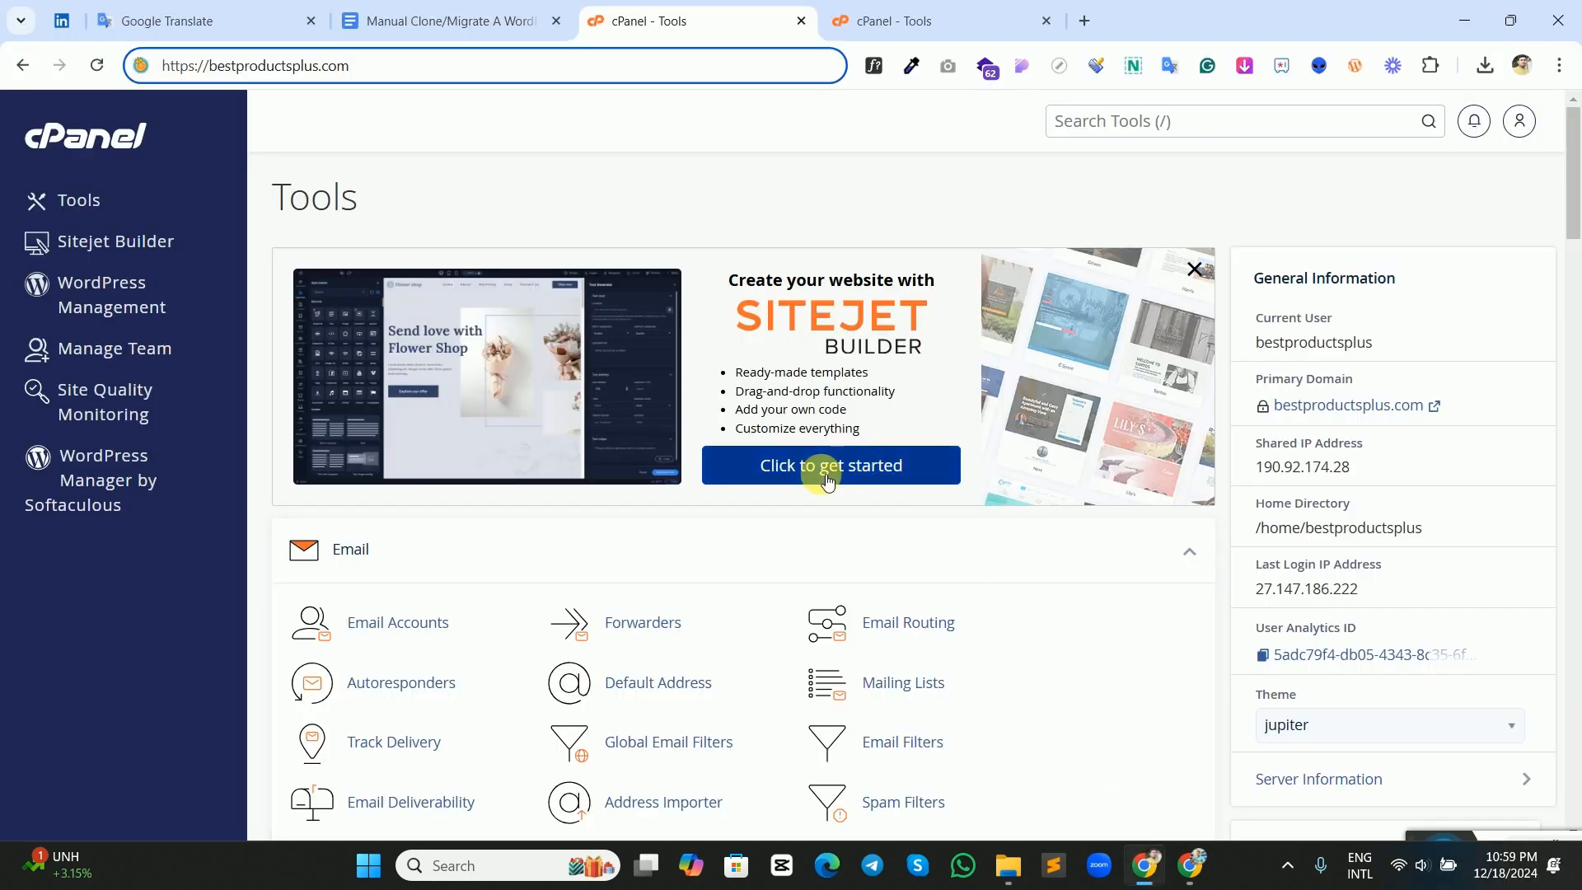
{"action": "left_click", "coordinate": [909, 22]}
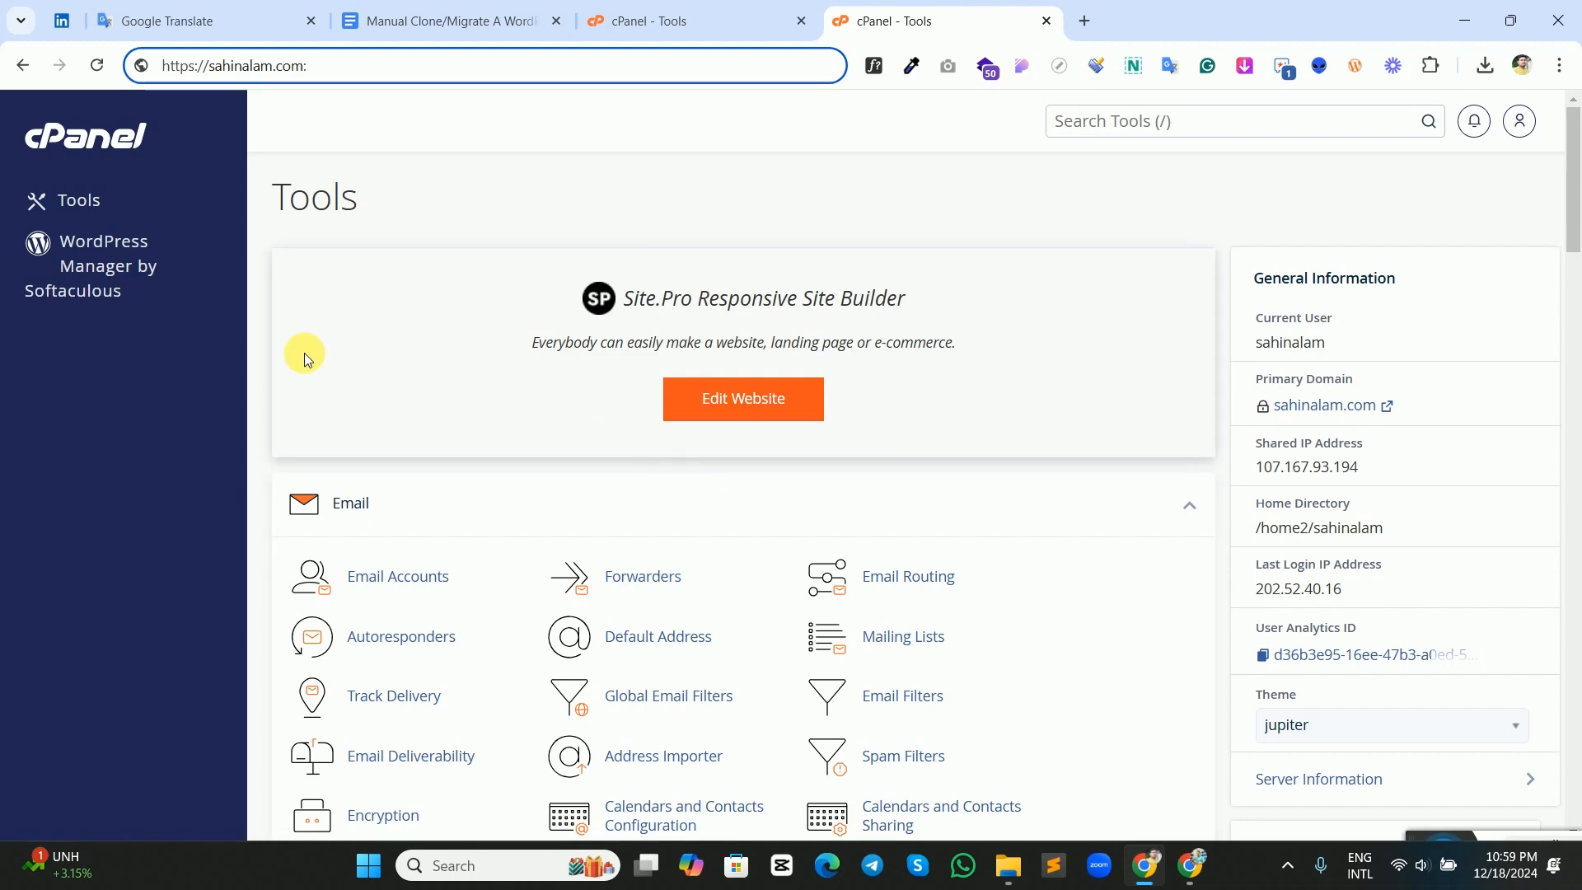
{"action": "left_click", "coordinate": [122, 270]}
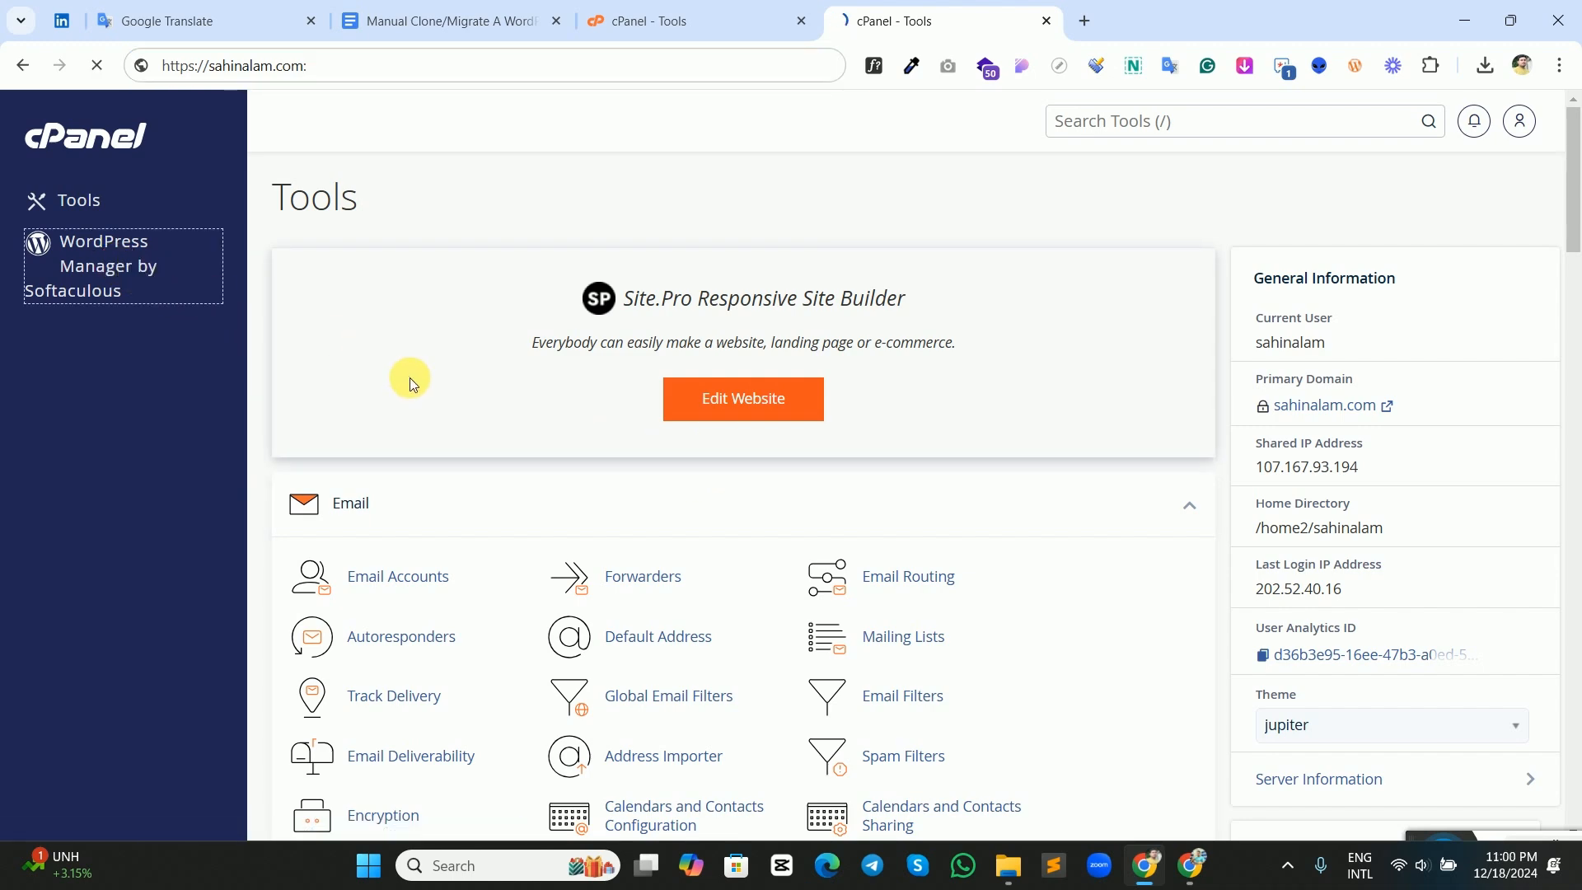
{"action": "scroll", "coordinate": [511, 404], "scroll_direction": "down", "scroll_amount": 3}
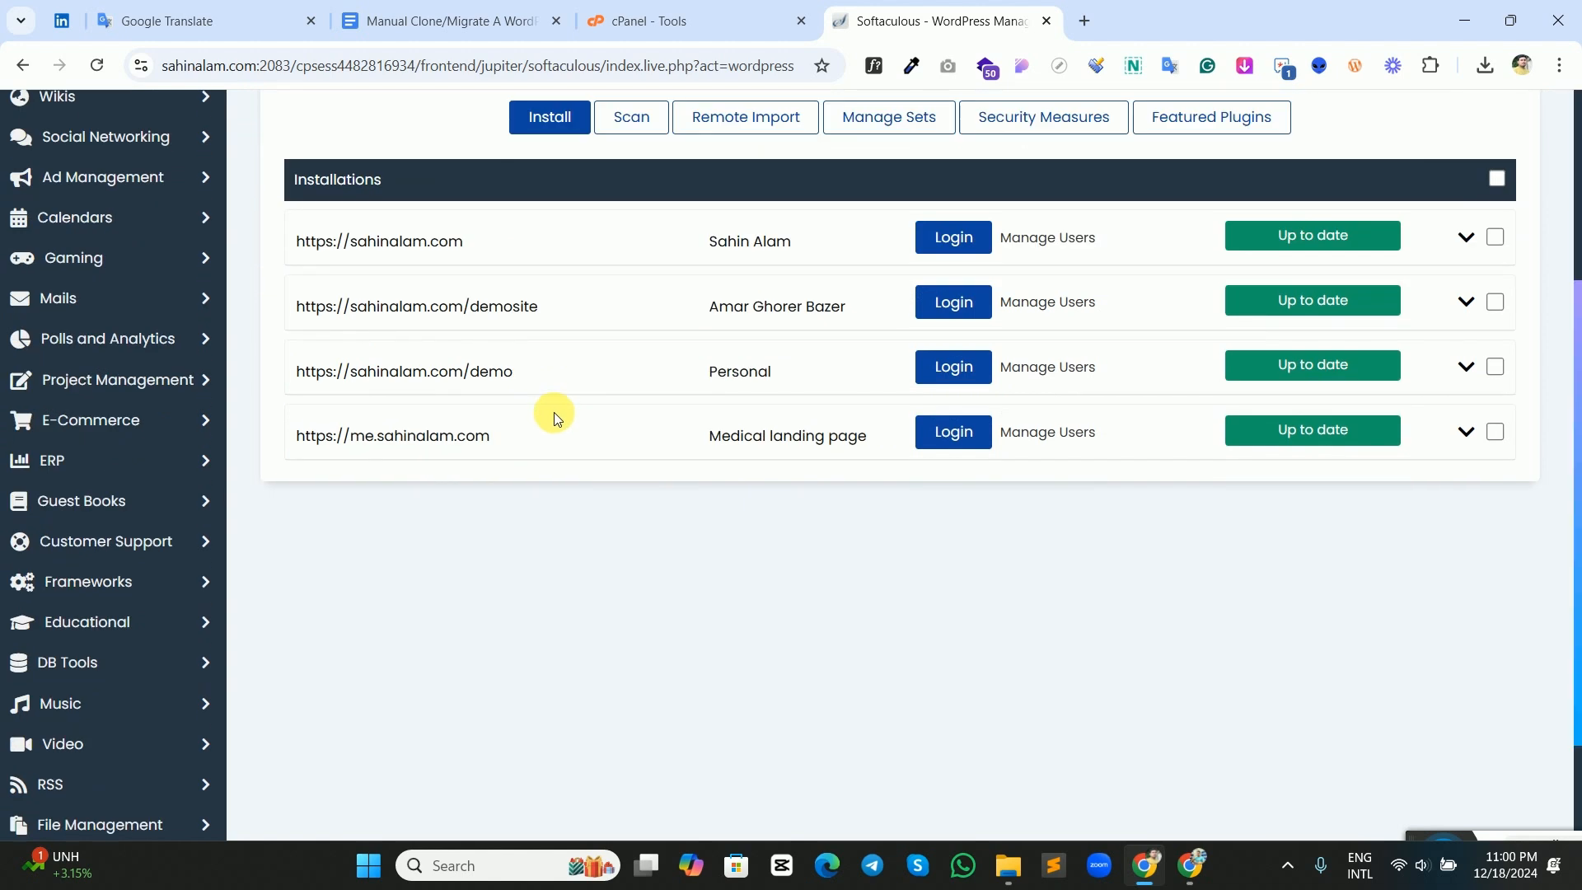
{"action": "left_click", "coordinate": [947, 368]}
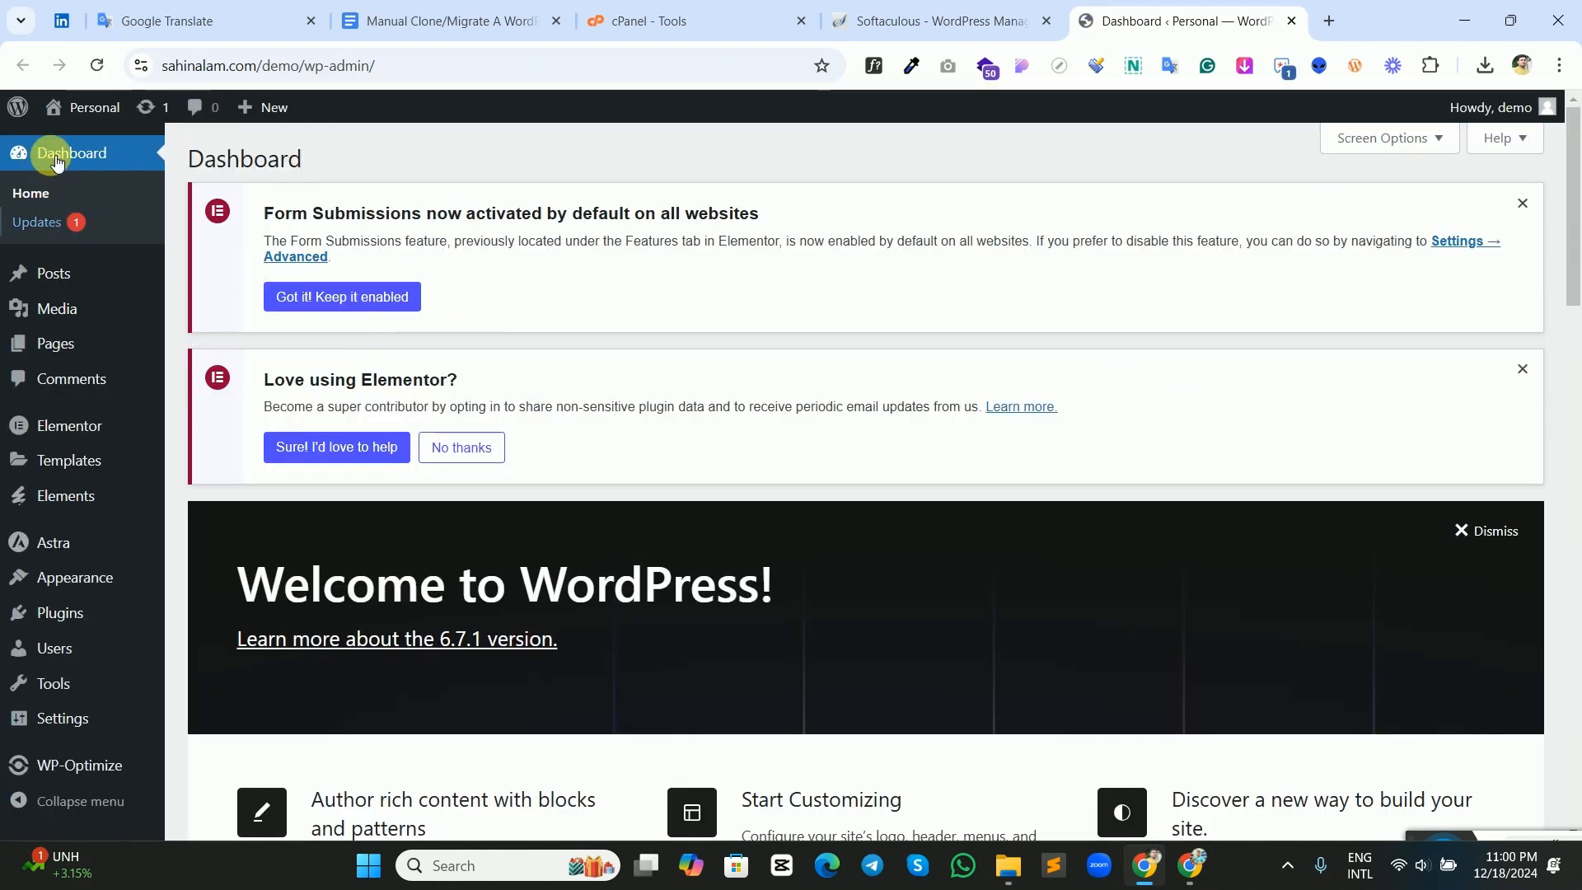
{"action": "mouse_move", "coordinate": [92, 134]}
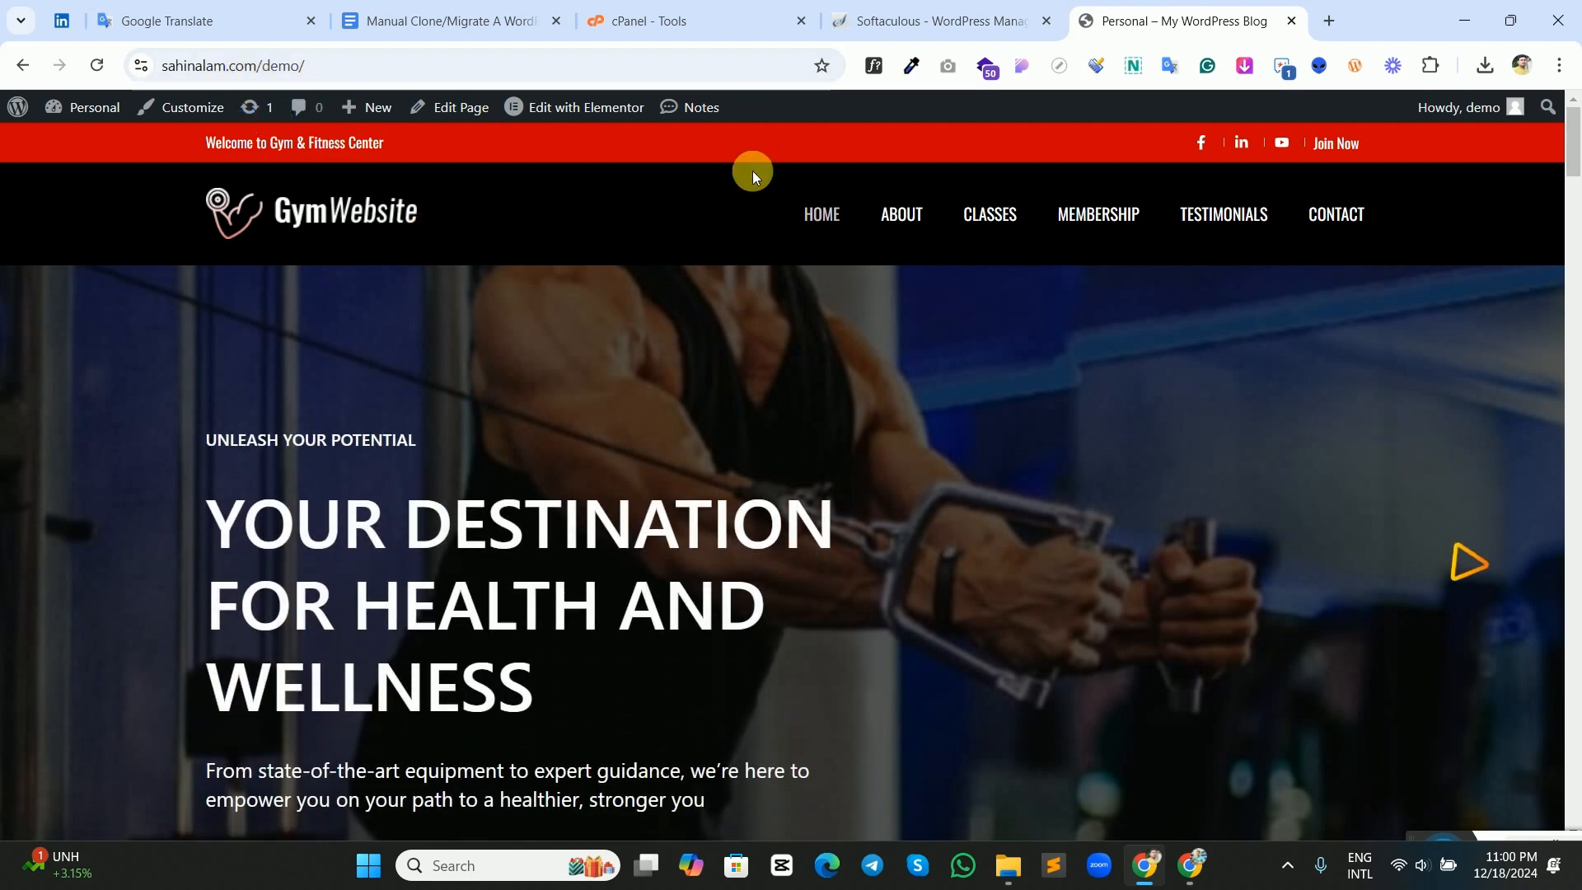
Check the destination cPanel account for bestproductsplus.com and return to the demo gym website.
{"action": "left_click", "coordinate": [670, 25]}
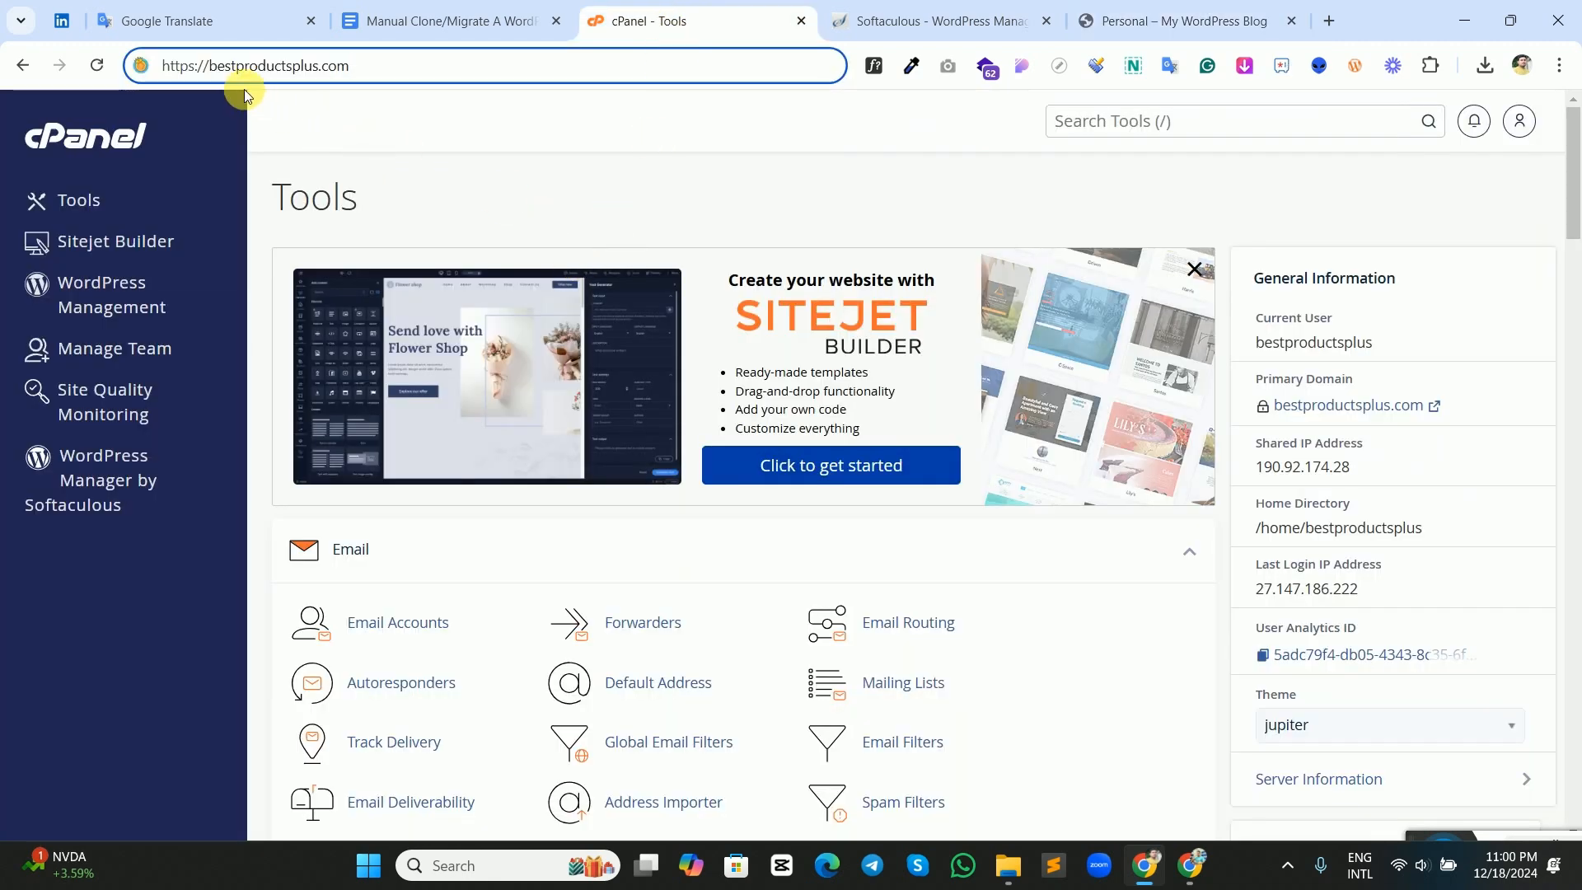
{"action": "left_click_drag", "start_coordinate": [350, 65], "coordinate": [224, 69]}
{"action": "left_click", "coordinate": [554, 74]}
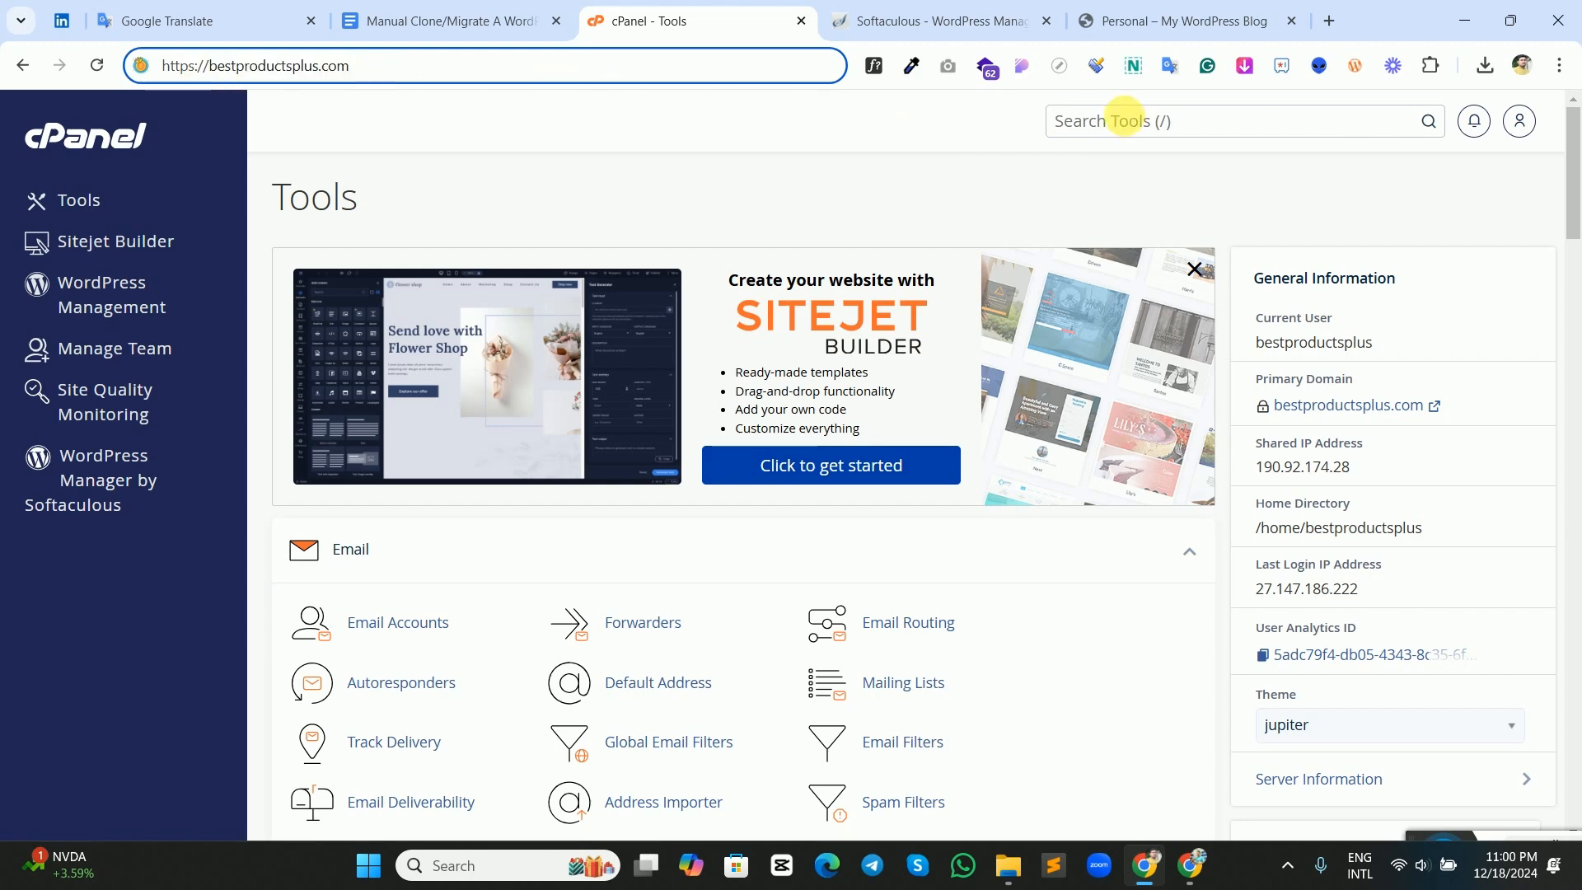
{"action": "left_click", "coordinate": [1145, 22]}
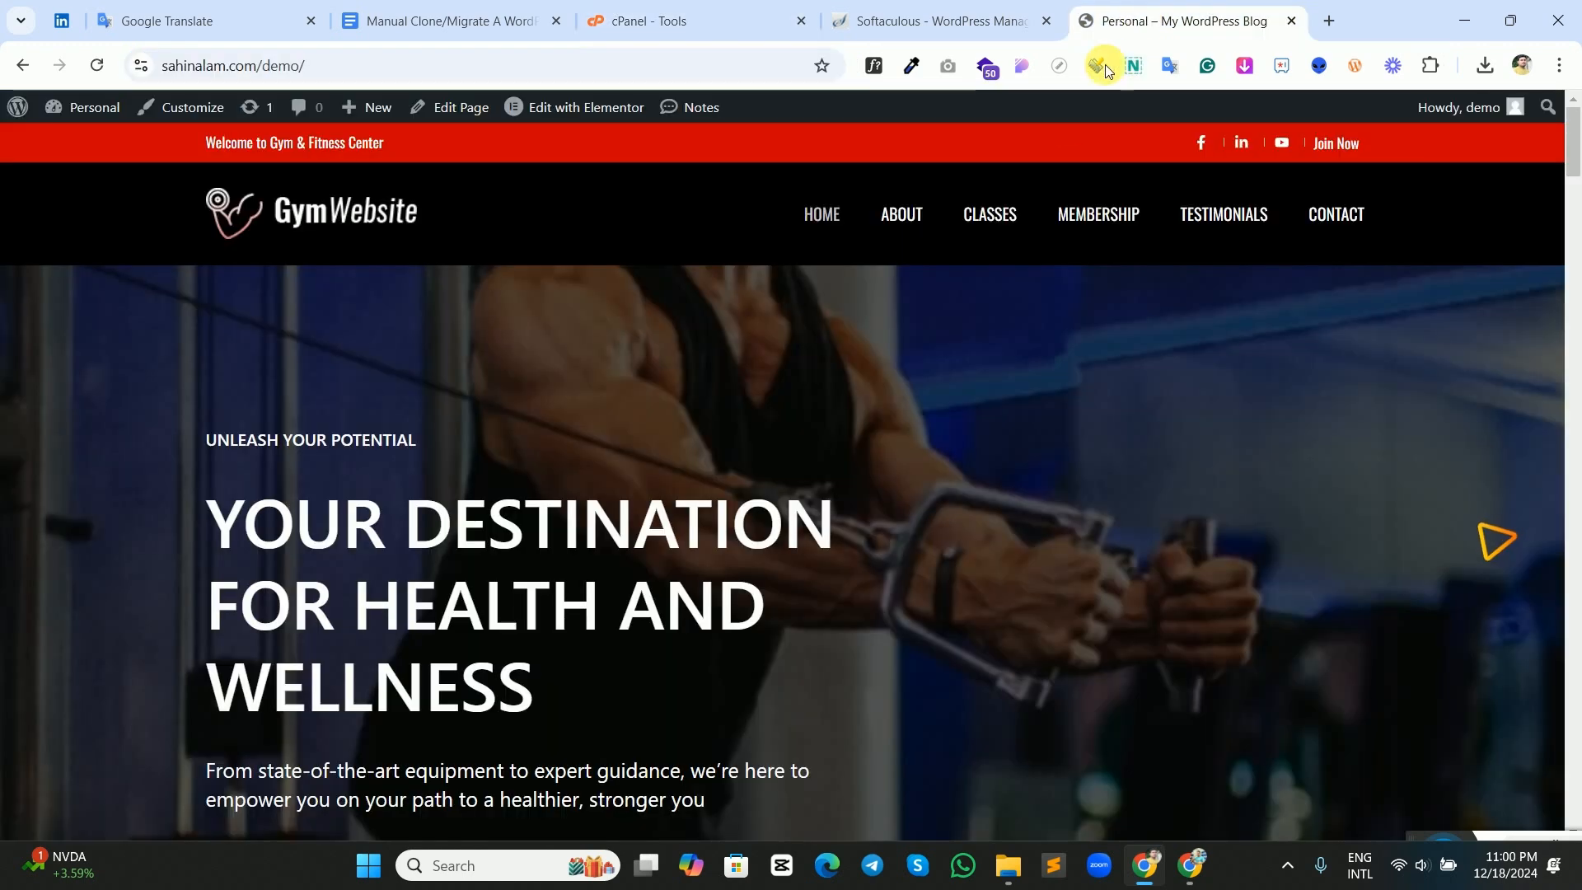
Search for "all in one" among the new plugins available to the demo site's WordPress dashboard.
{"action": "left_click", "coordinate": [83, 142]}
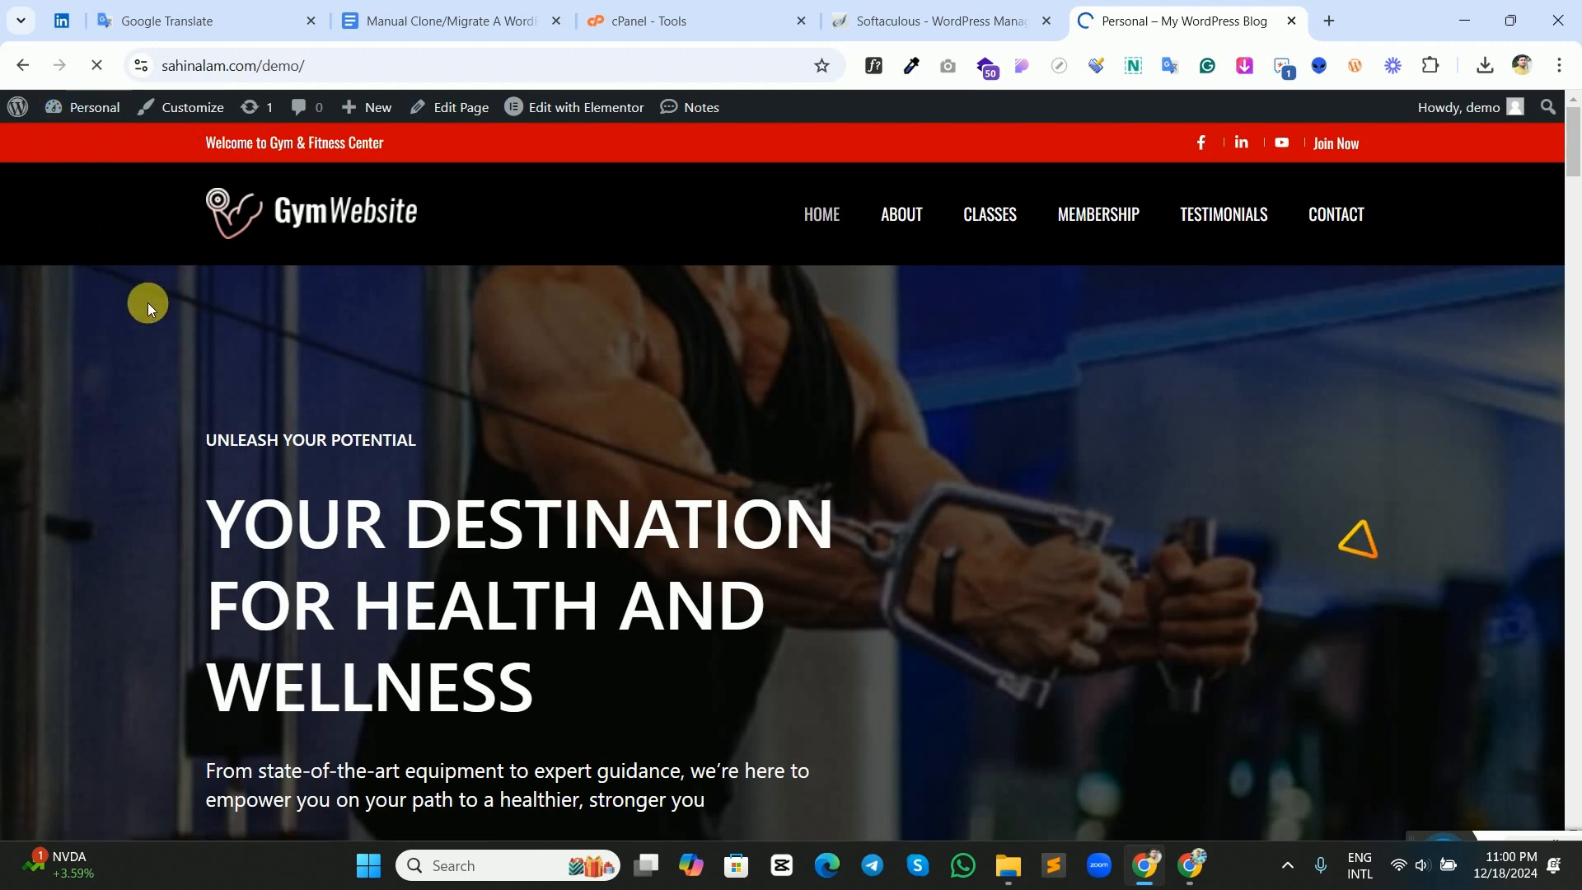
{"action": "scroll", "coordinate": [149, 540], "scroll_direction": "down", "scroll_amount": 3}
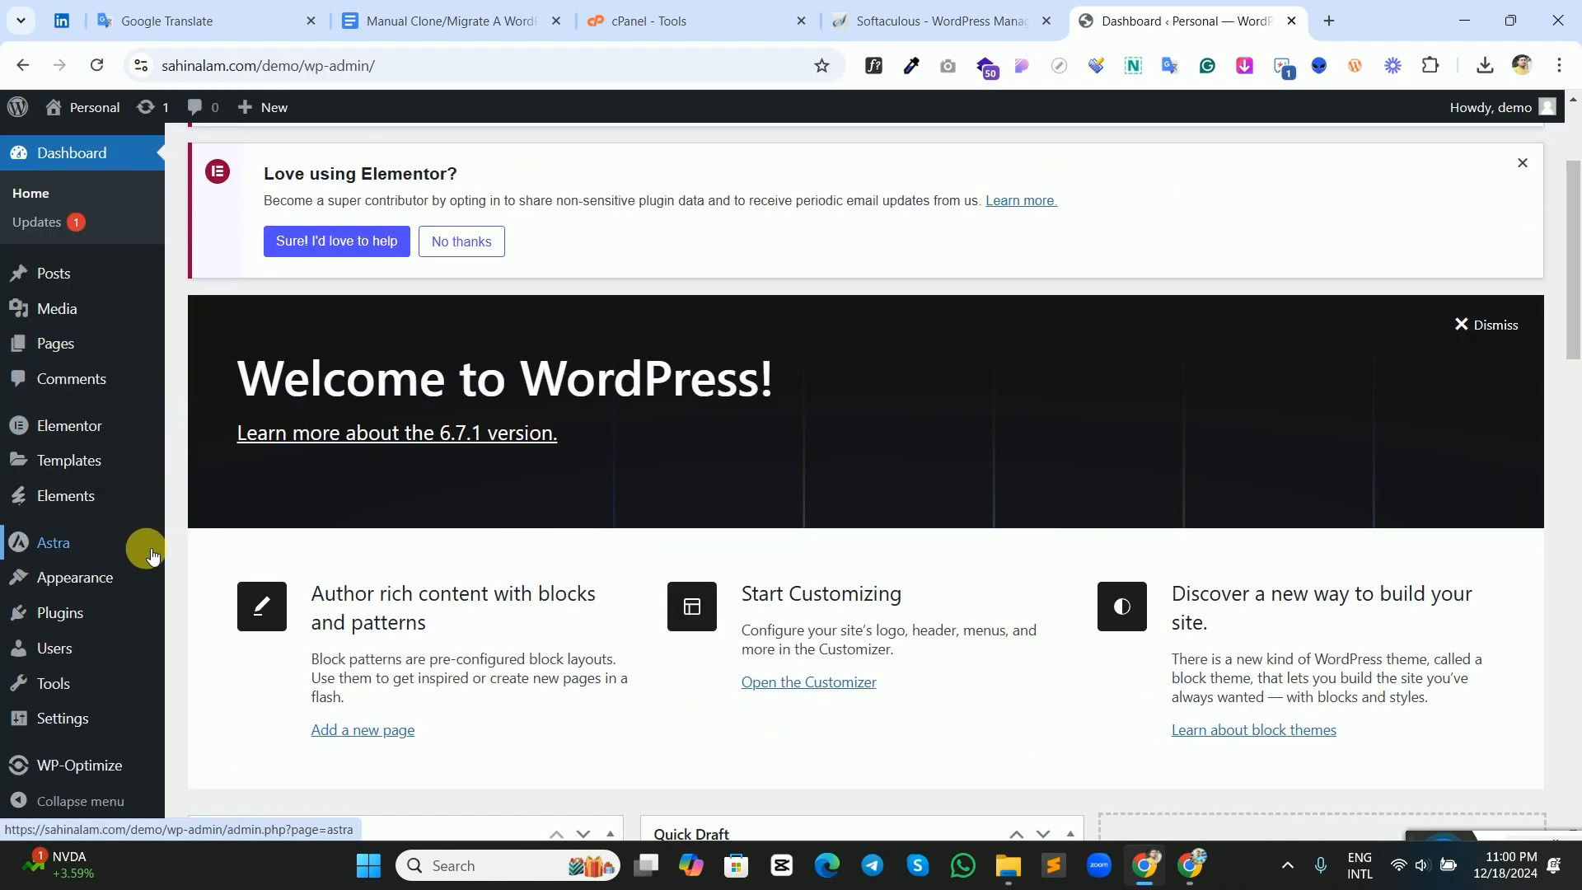
{"action": "left_click", "coordinate": [87, 626]}
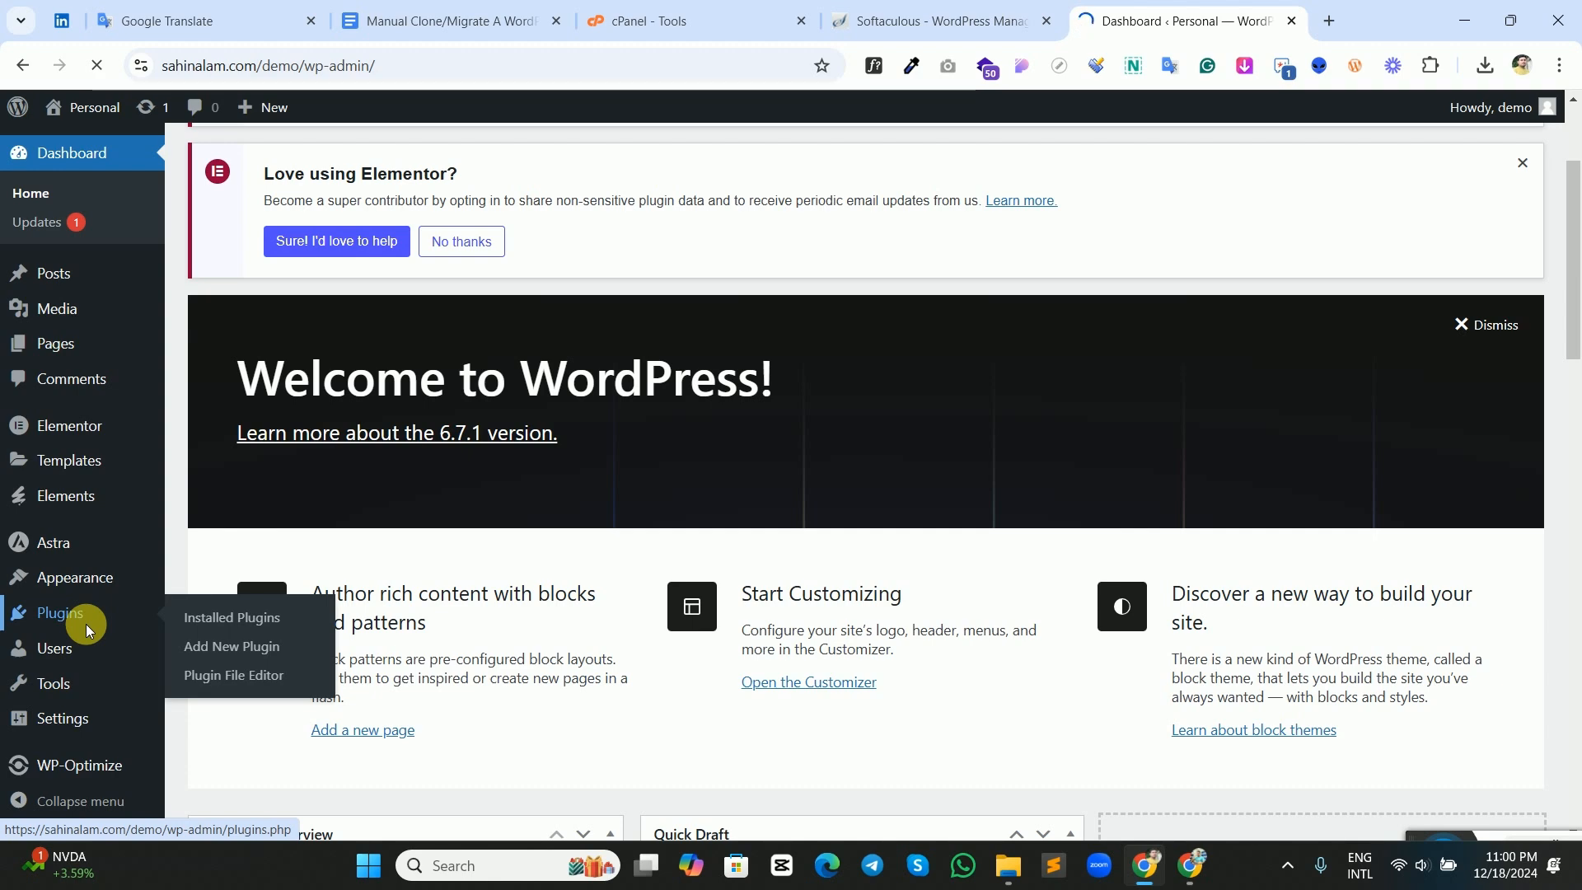
{"action": "left_click", "coordinate": [331, 159]}
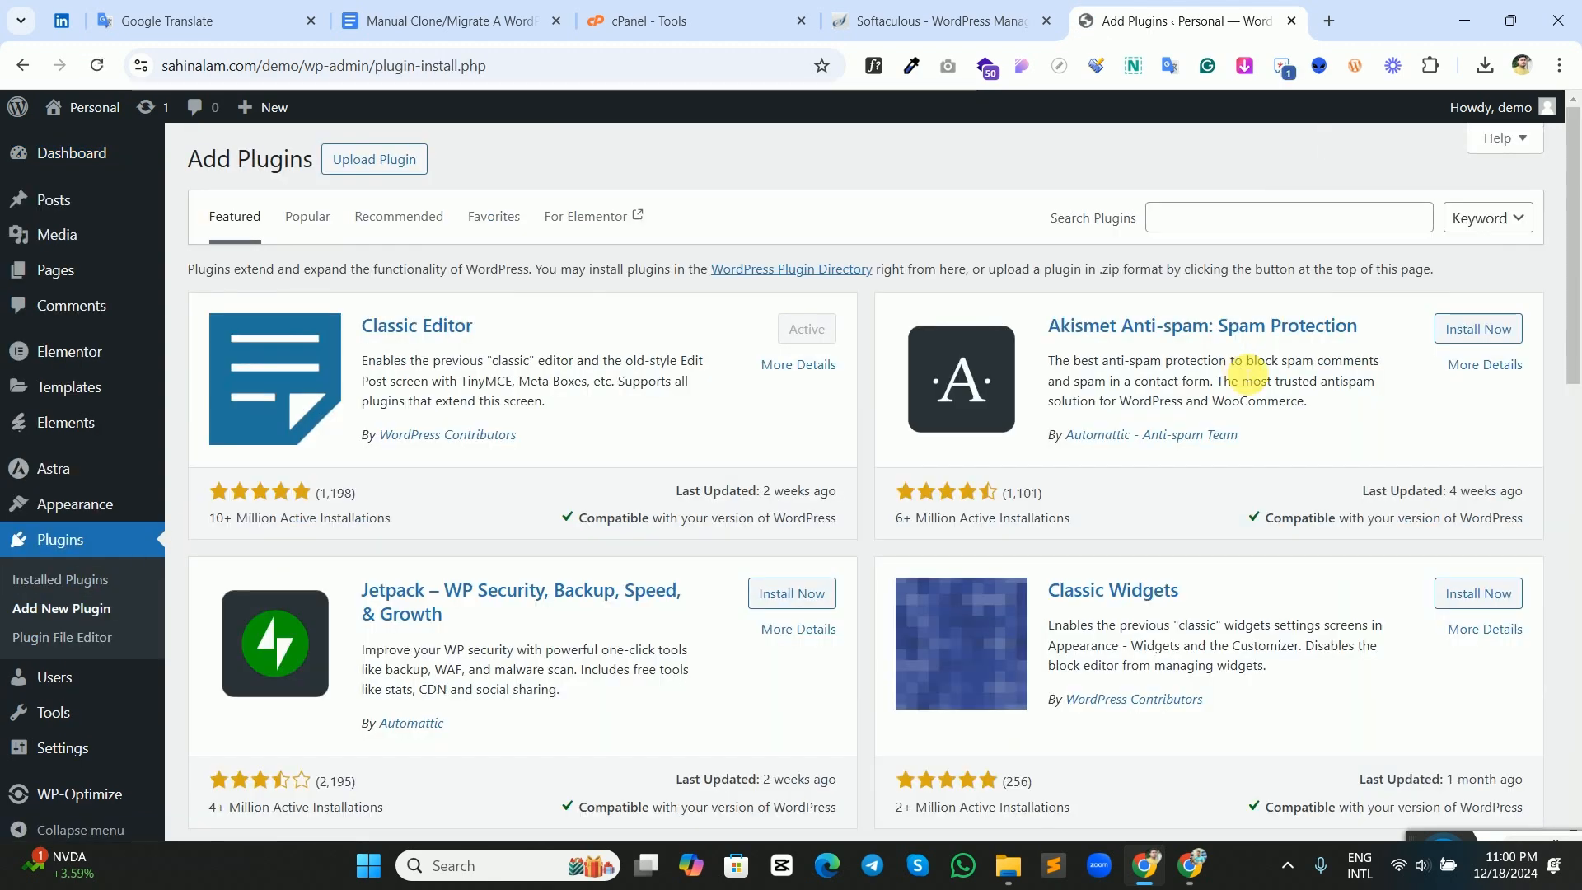
{"action": "left_click", "coordinate": [1199, 218]}
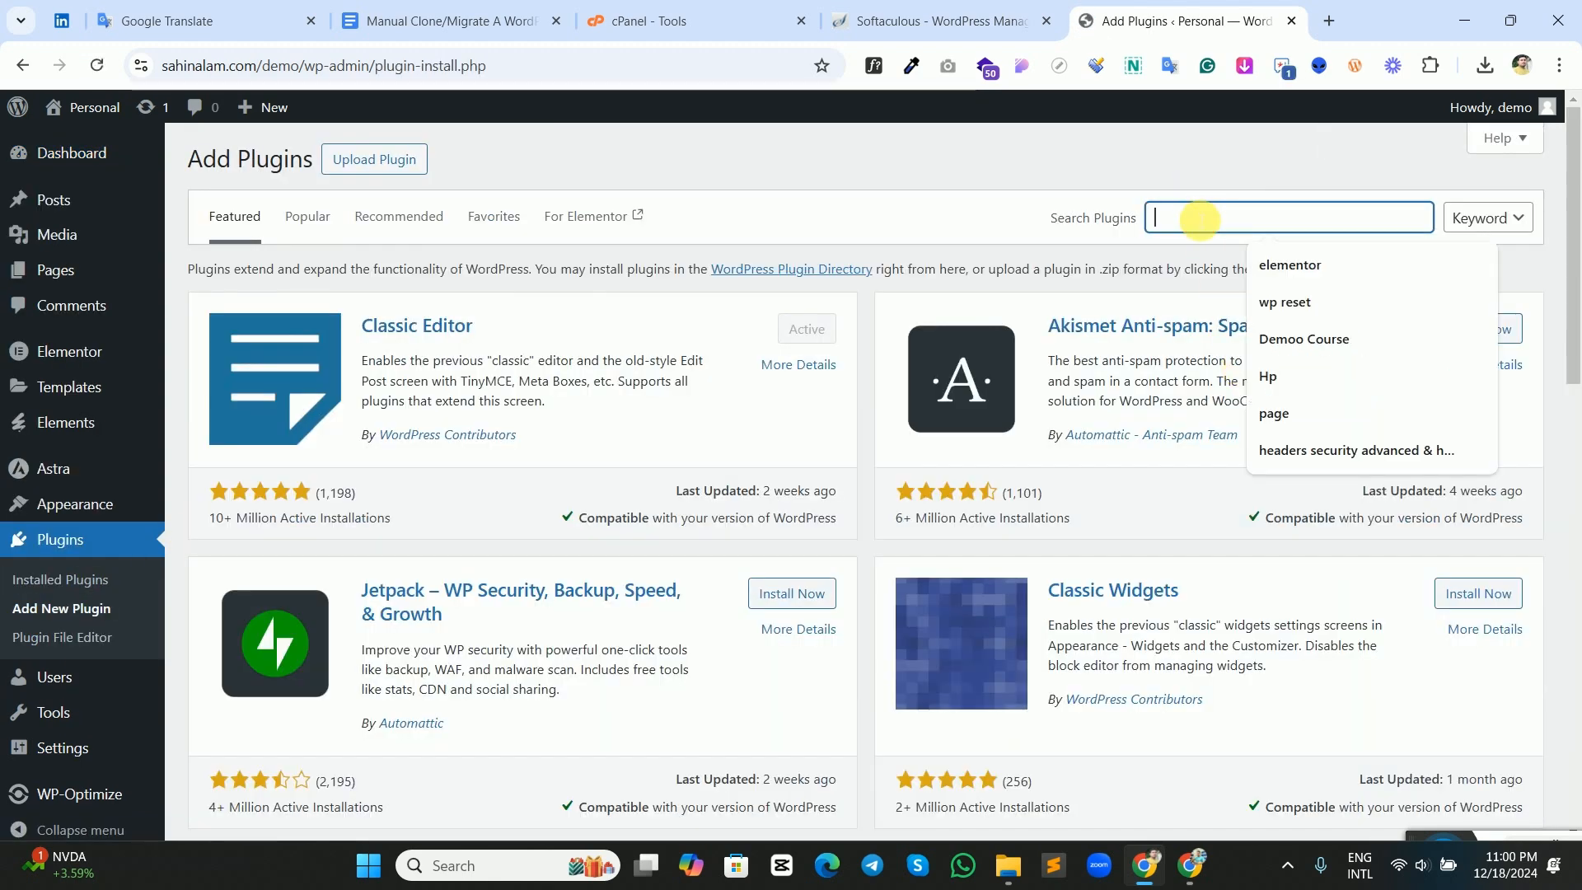
{"action": "type", "text": "o"}
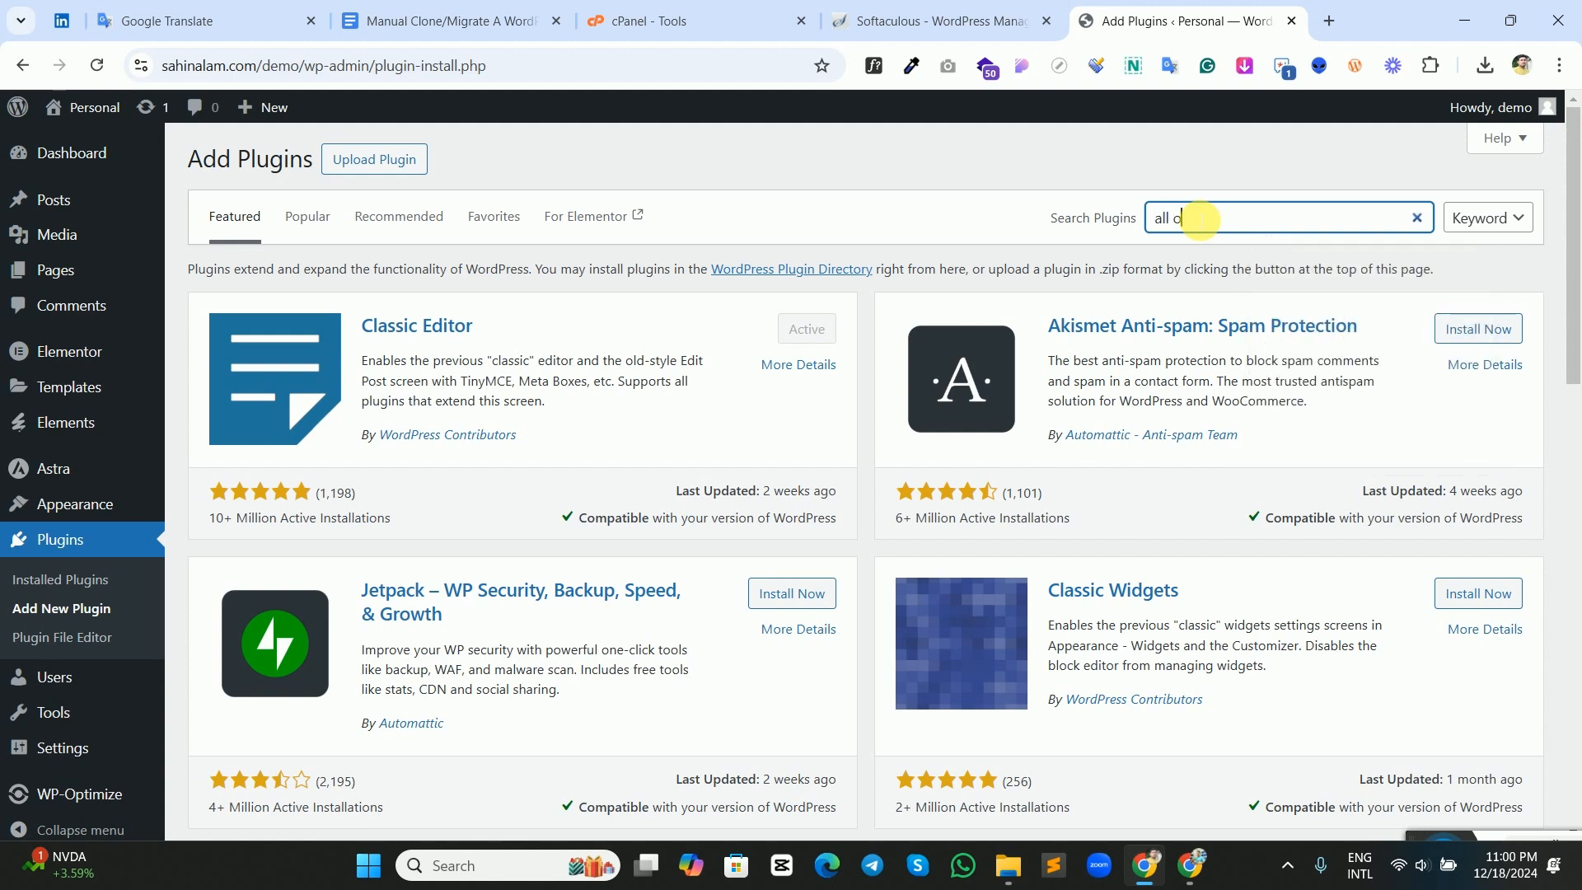
{"action": "type", "text": "ll in one"}
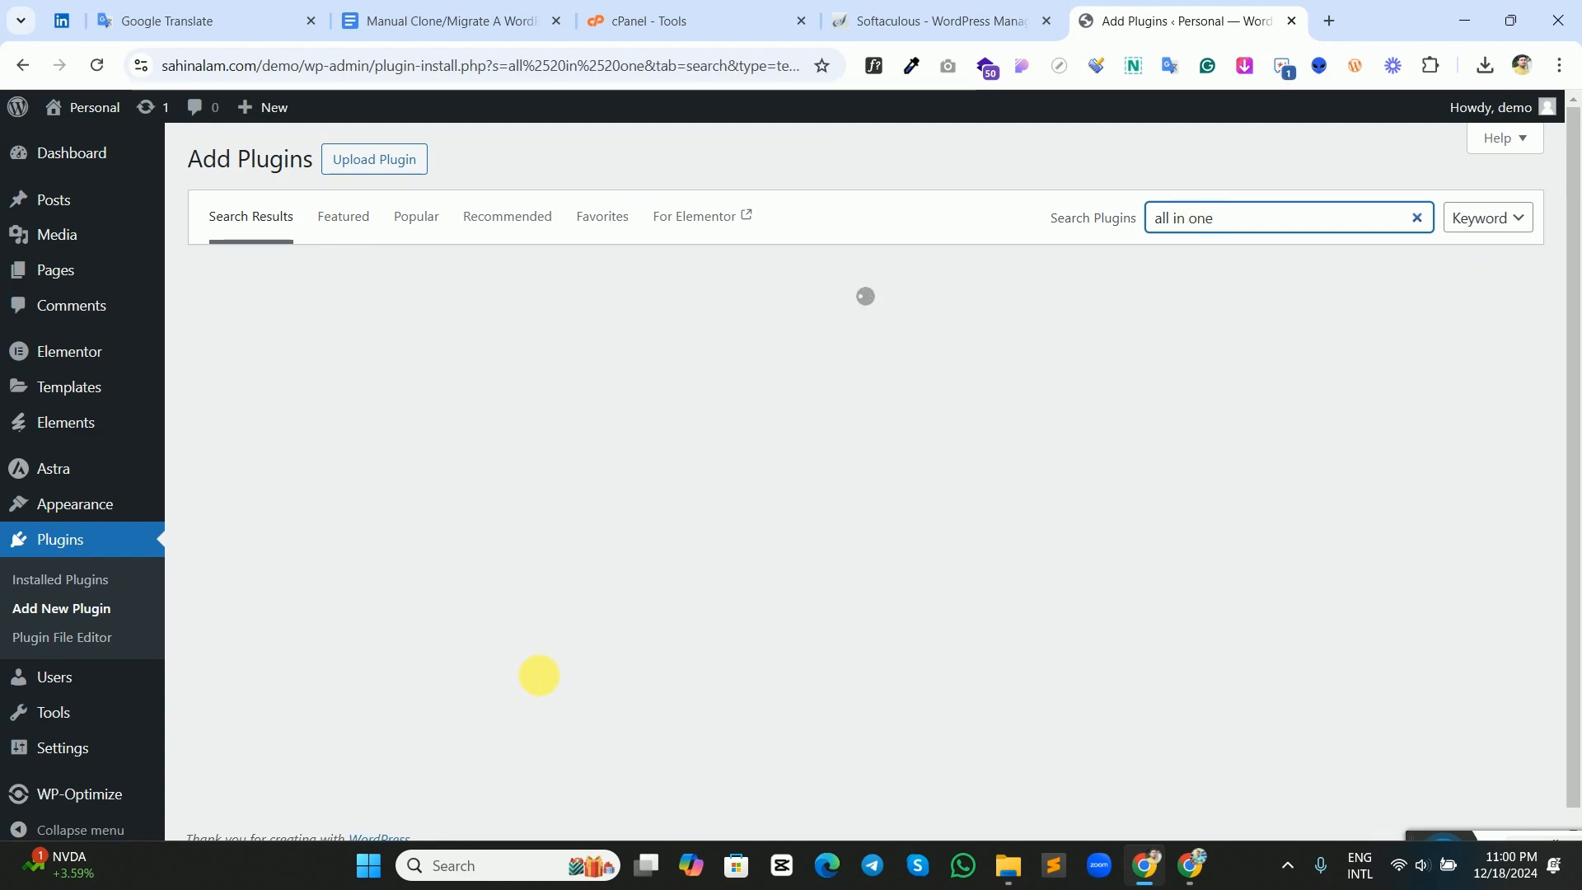
Install and activate the All-in-One WP Migration and Backup plugin on the demo site.
{"action": "scroll", "coordinate": [669, 611], "scroll_direction": "down", "scroll_amount": 1}
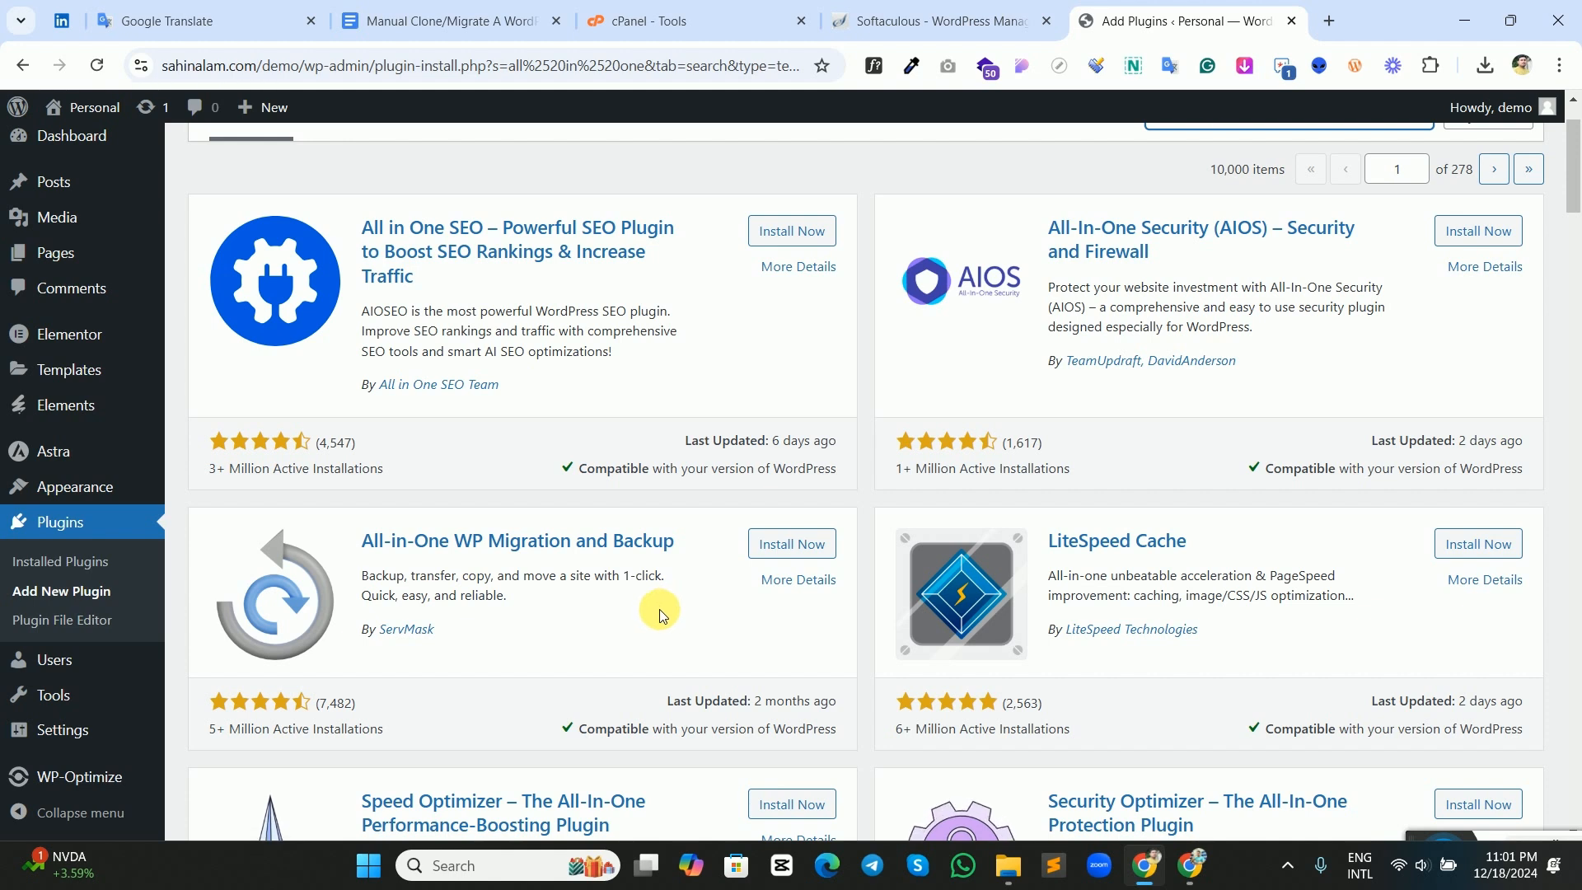
{"action": "left_click", "coordinate": [767, 547]}
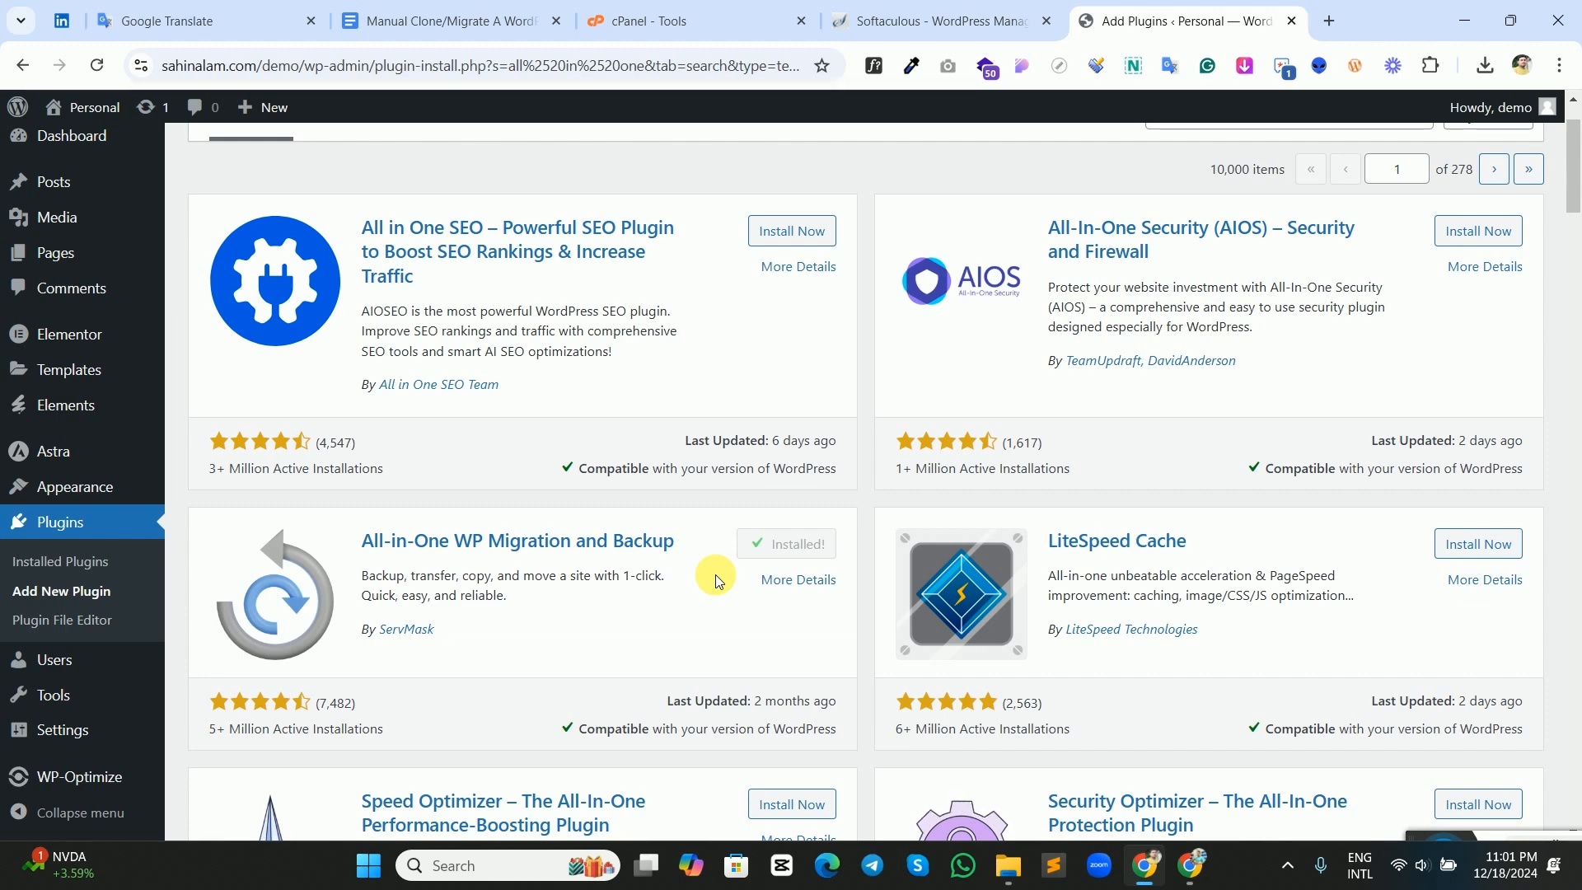
{"action": "left_click", "coordinate": [797, 557]}
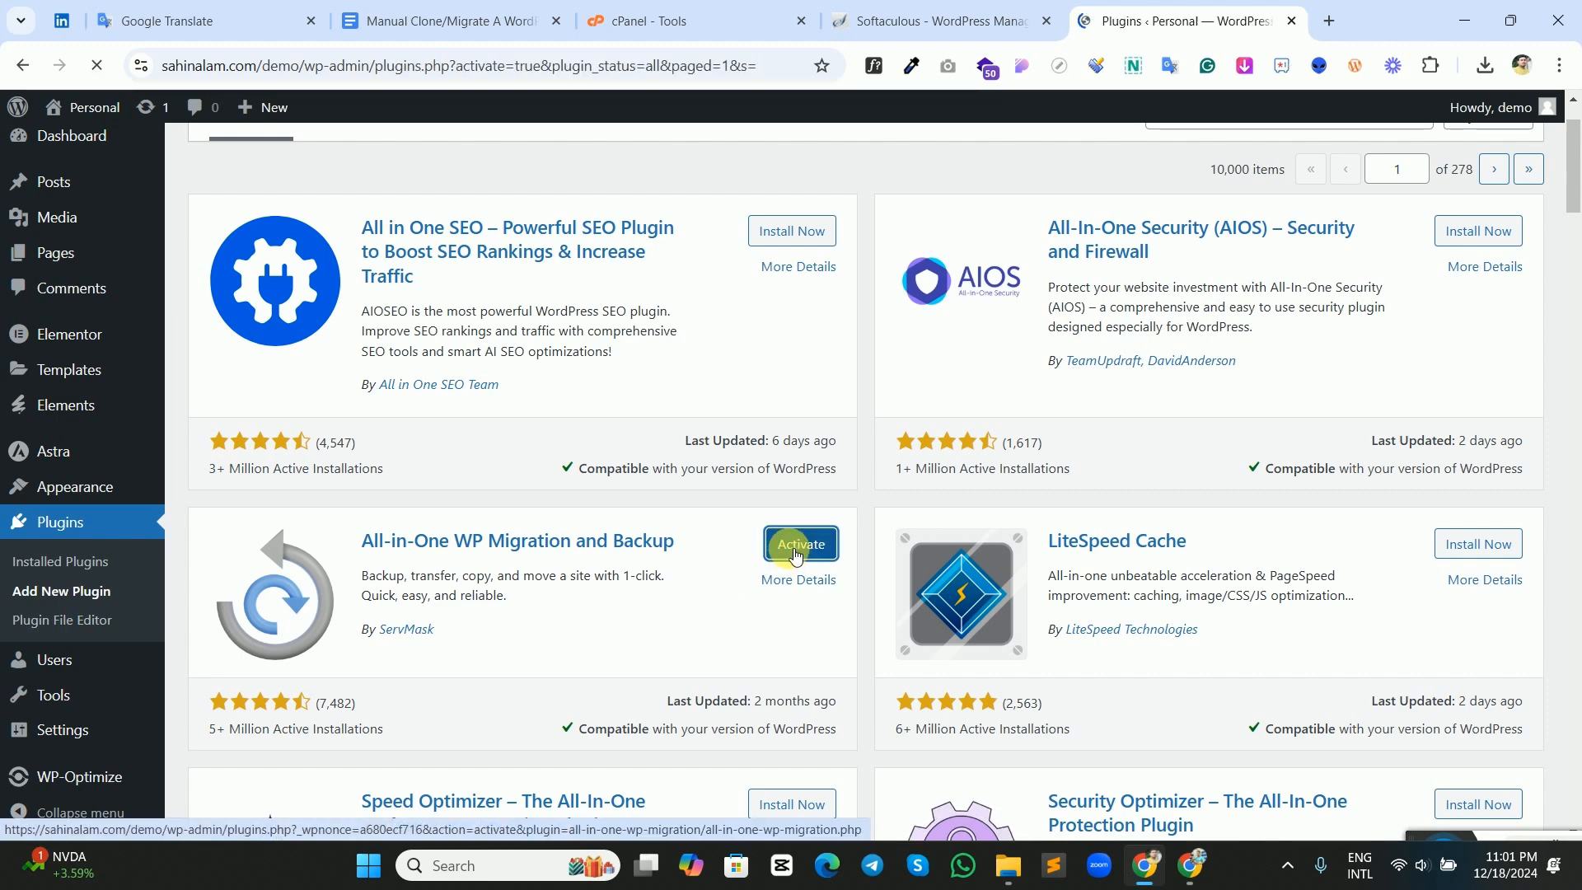
Export the demo site to a file with All-in-One WP Migration and download the resulting backup.
{"action": "scroll", "coordinate": [759, 542], "scroll_direction": "down", "scroll_amount": 3}
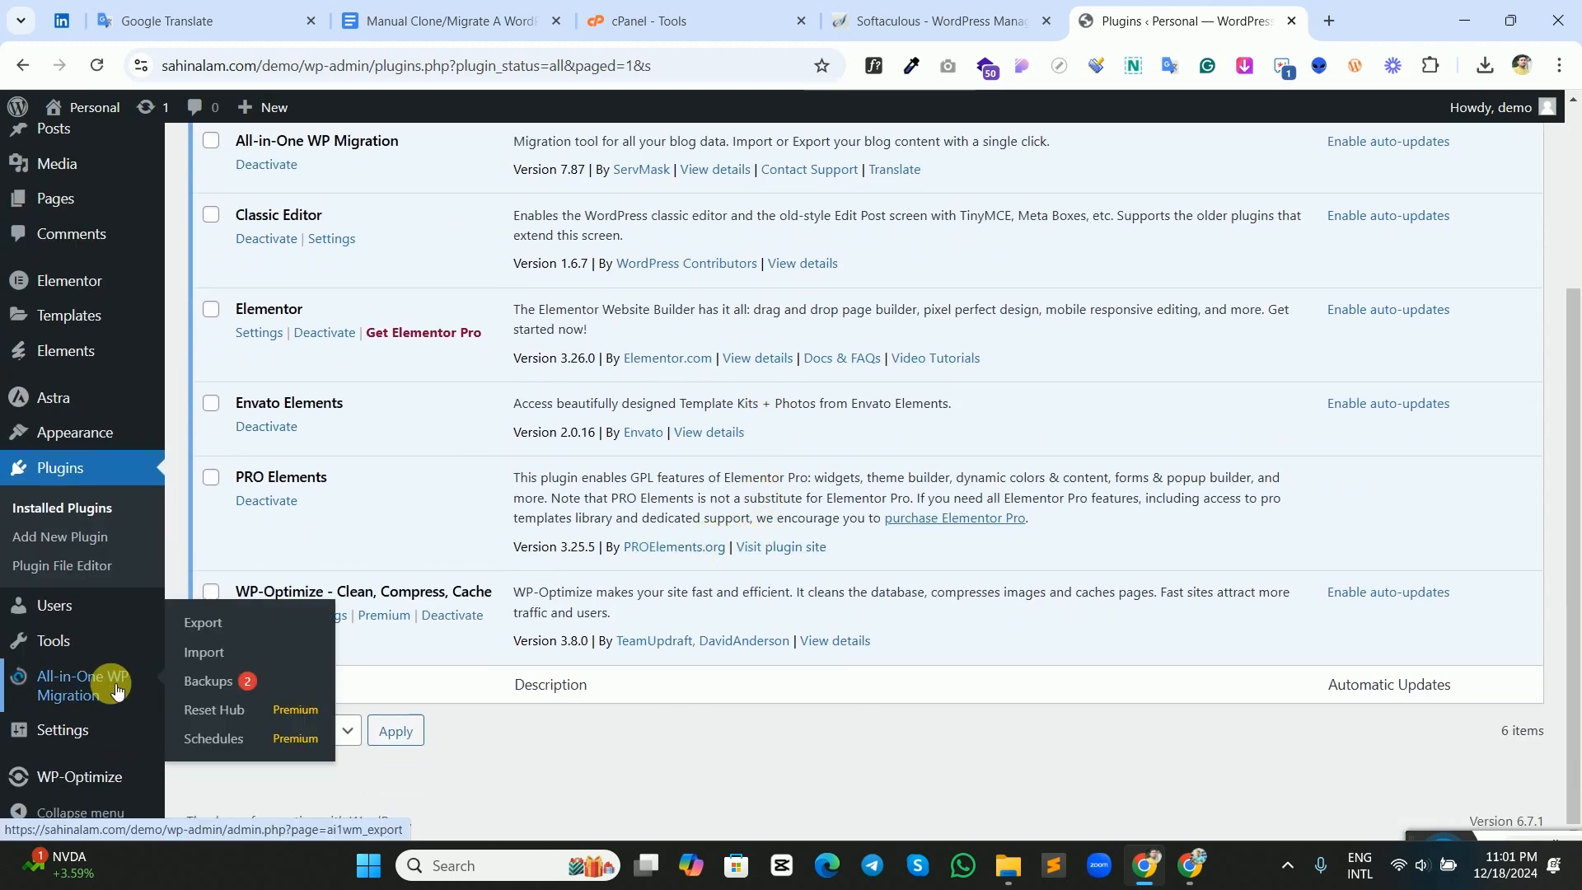
{"action": "scroll", "coordinate": [265, 412], "scroll_direction": "up", "scroll_amount": 3}
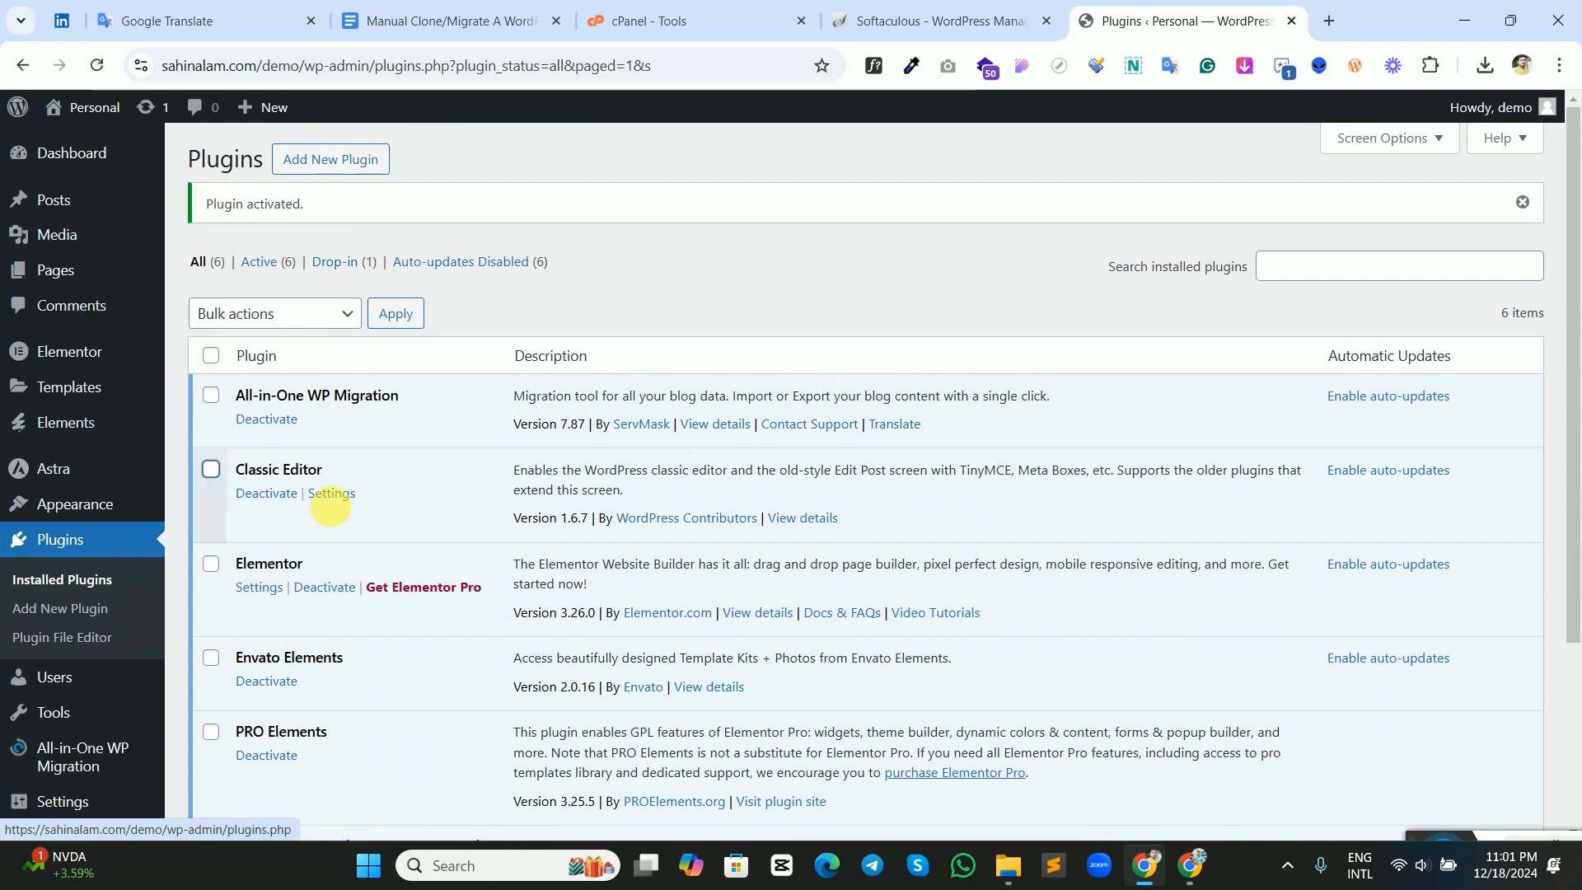
{"action": "scroll", "coordinate": [321, 560], "scroll_direction": "down", "scroll_amount": 3}
{"action": "mouse_move", "coordinate": [94, 684]}
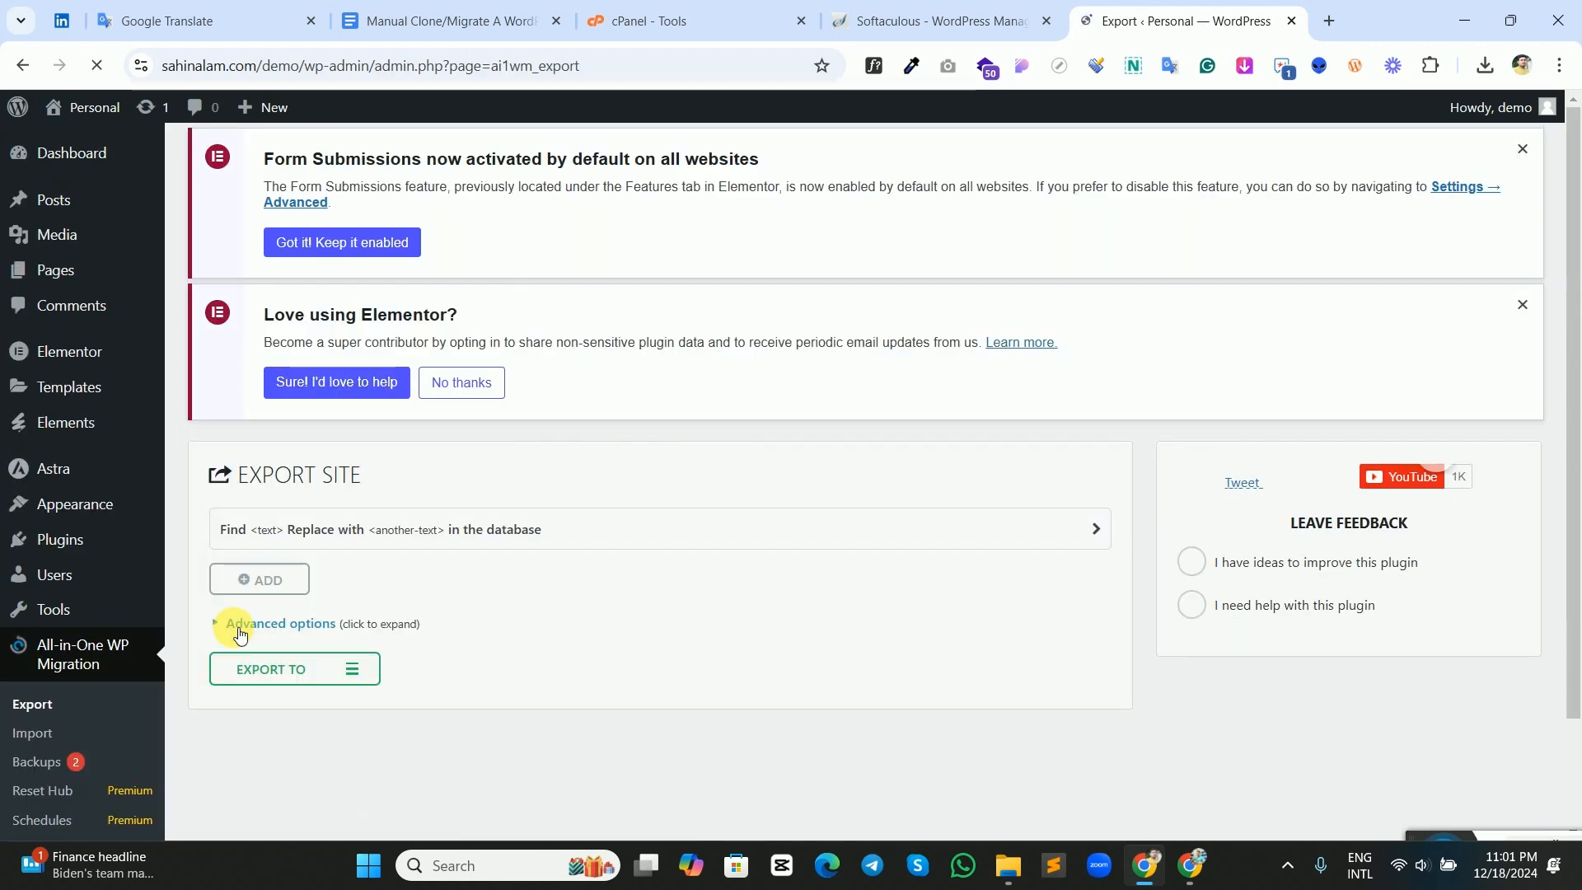
{"action": "scroll", "coordinate": [481, 561], "scroll_direction": "down", "scroll_amount": 2}
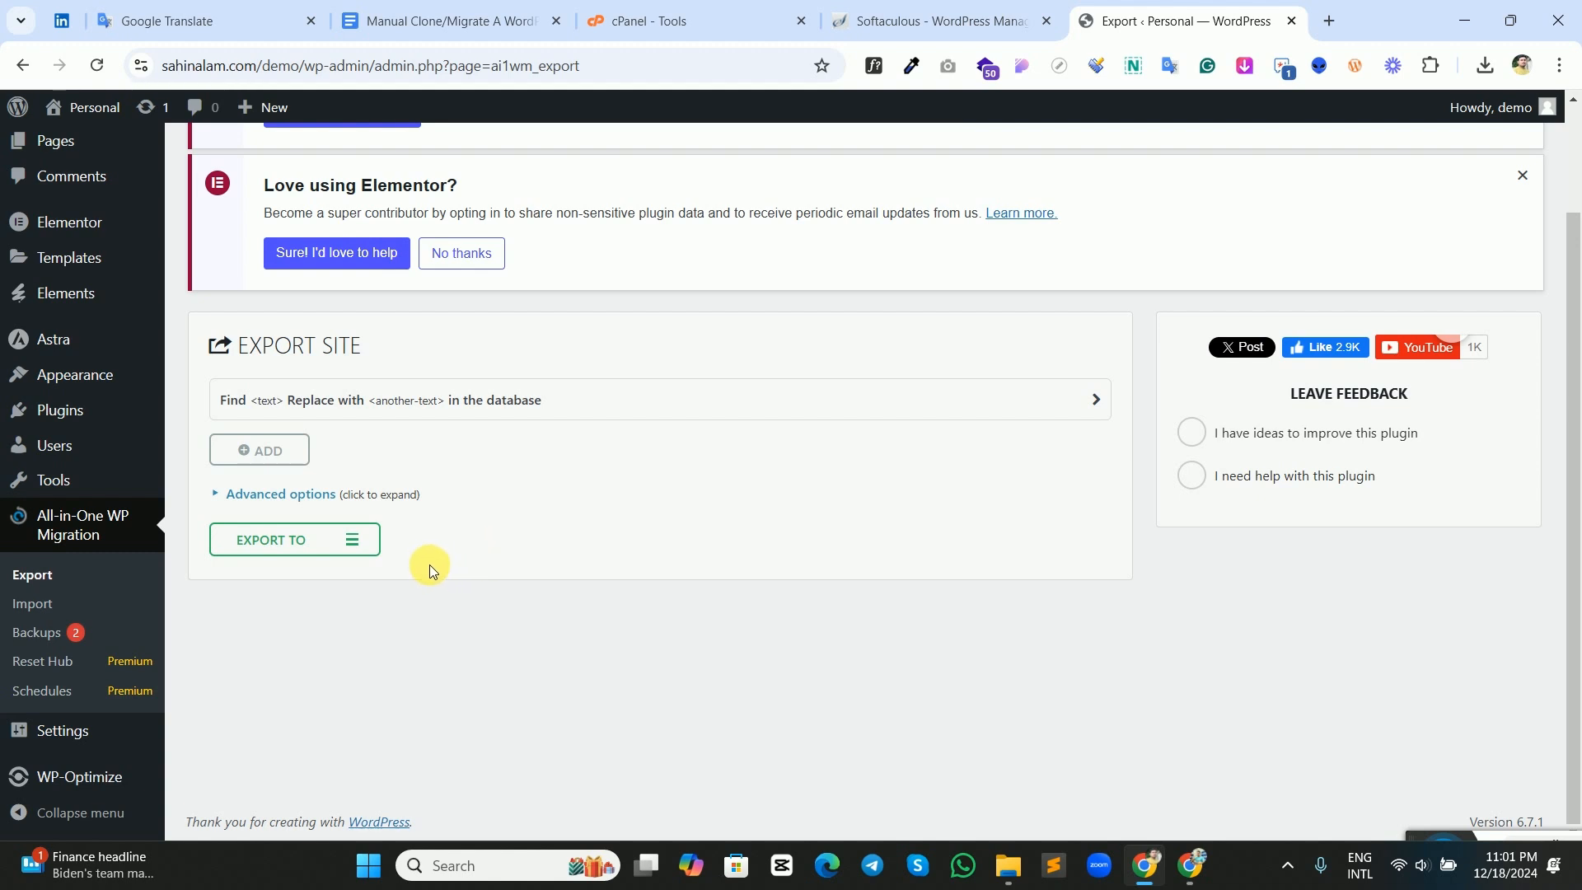
{"action": "left_click", "coordinate": [367, 555]}
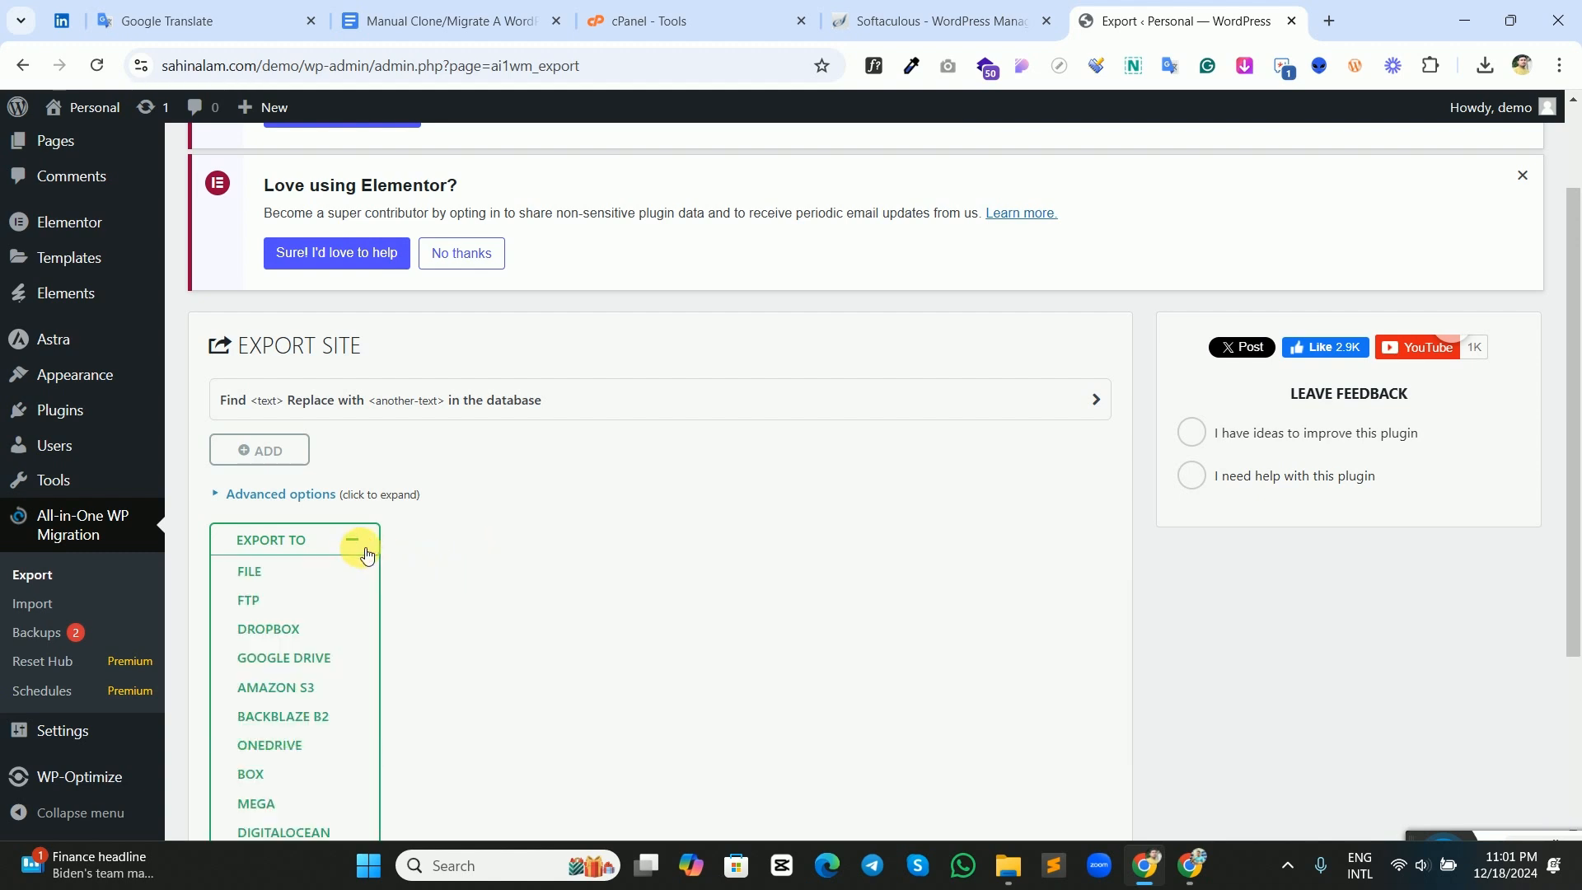
{"action": "left_click", "coordinate": [274, 575]}
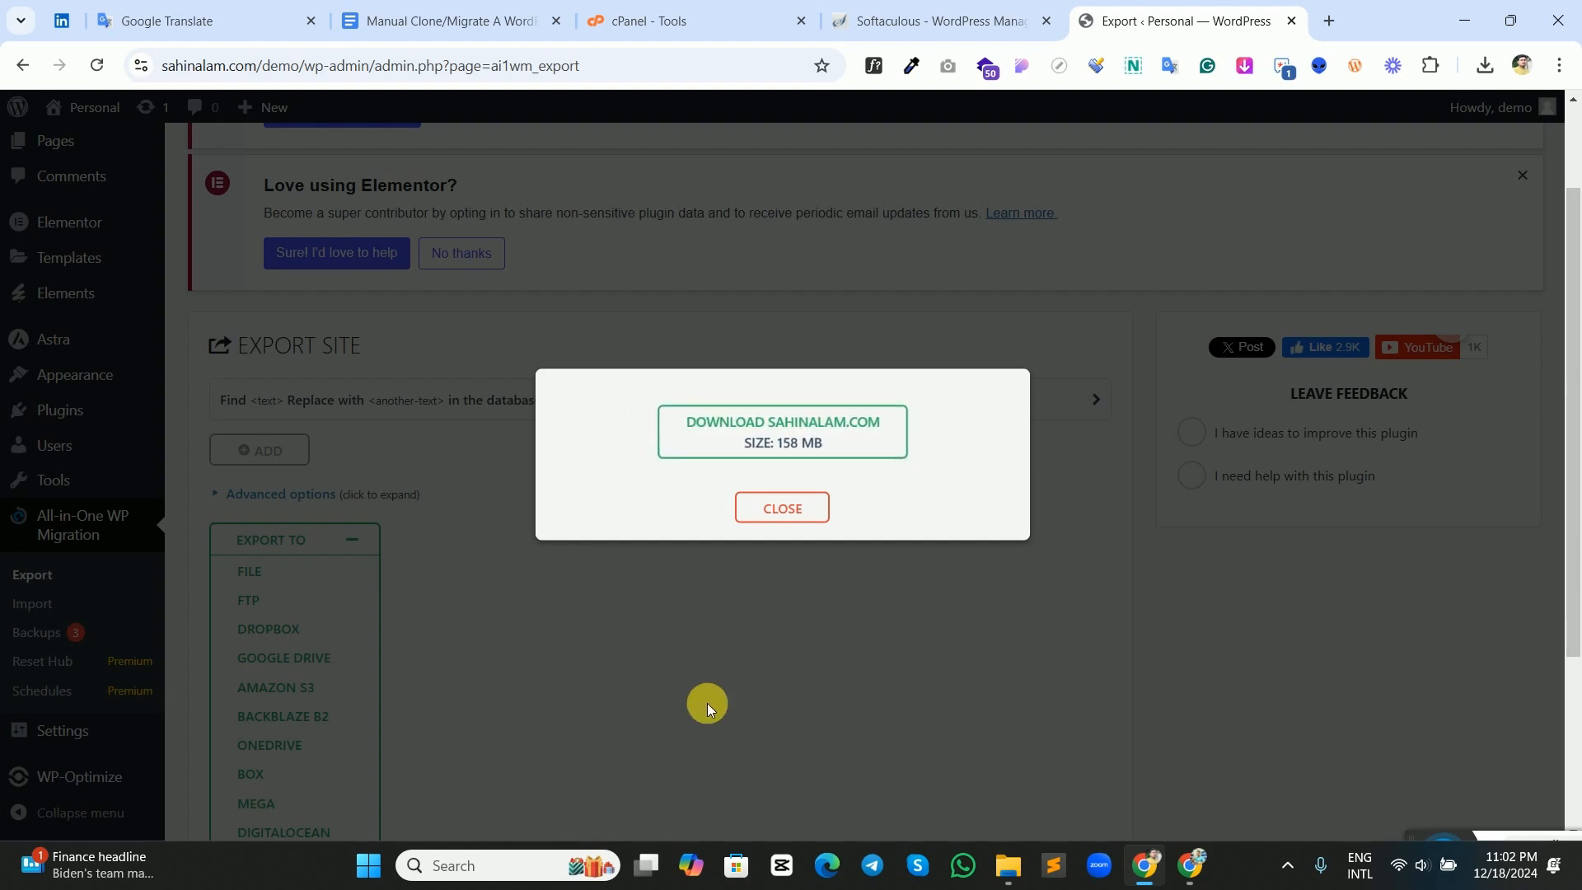
{"action": "left_click", "coordinate": [827, 434]}
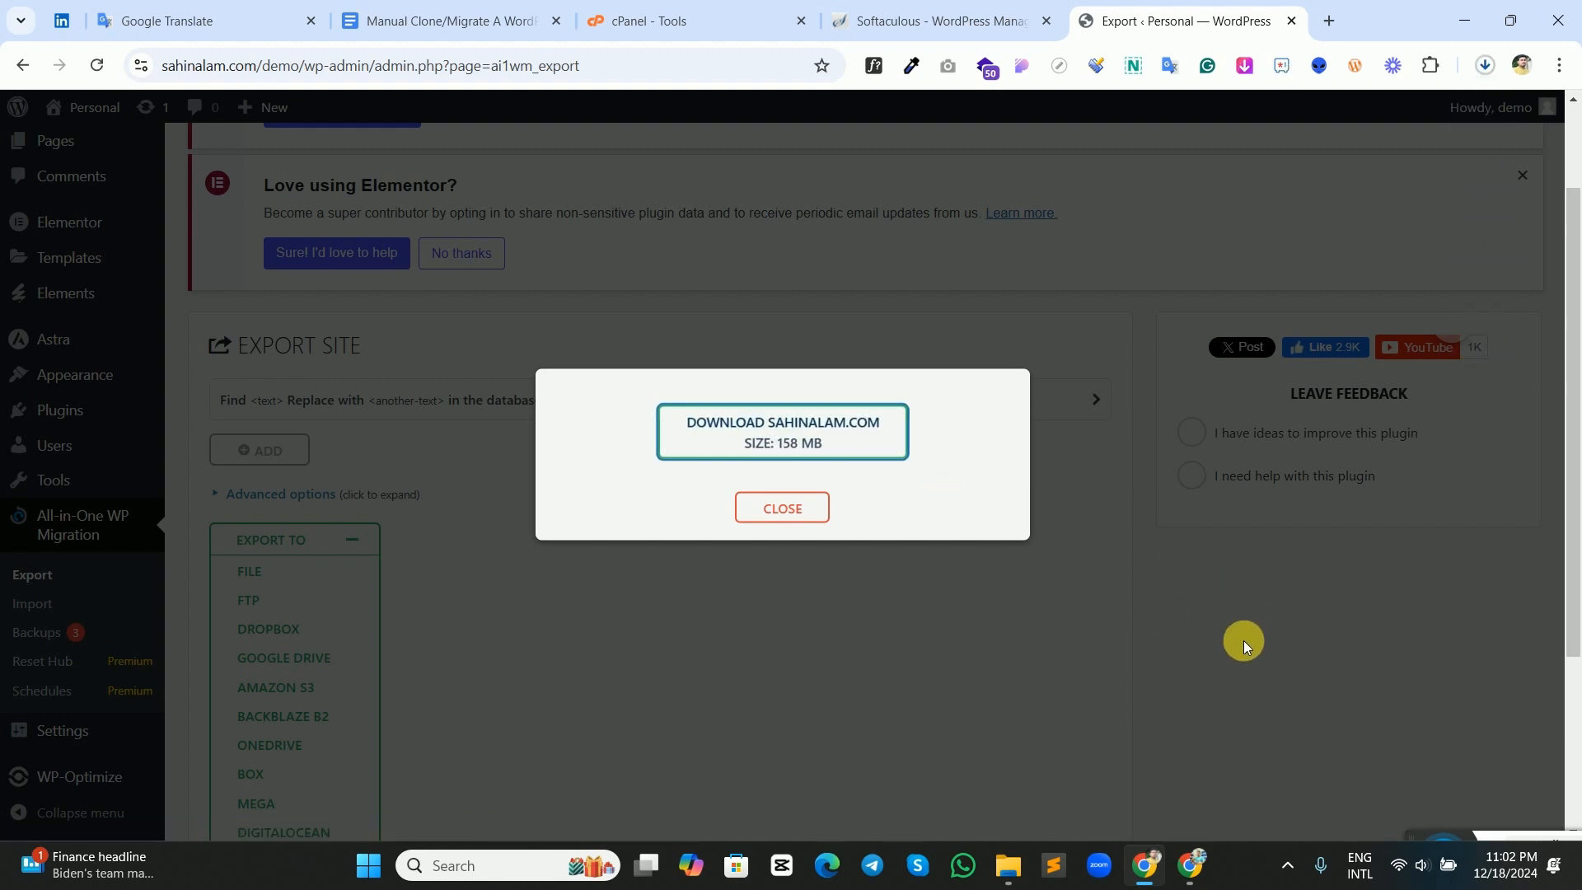
{"action": "left_click", "coordinate": [776, 507]}
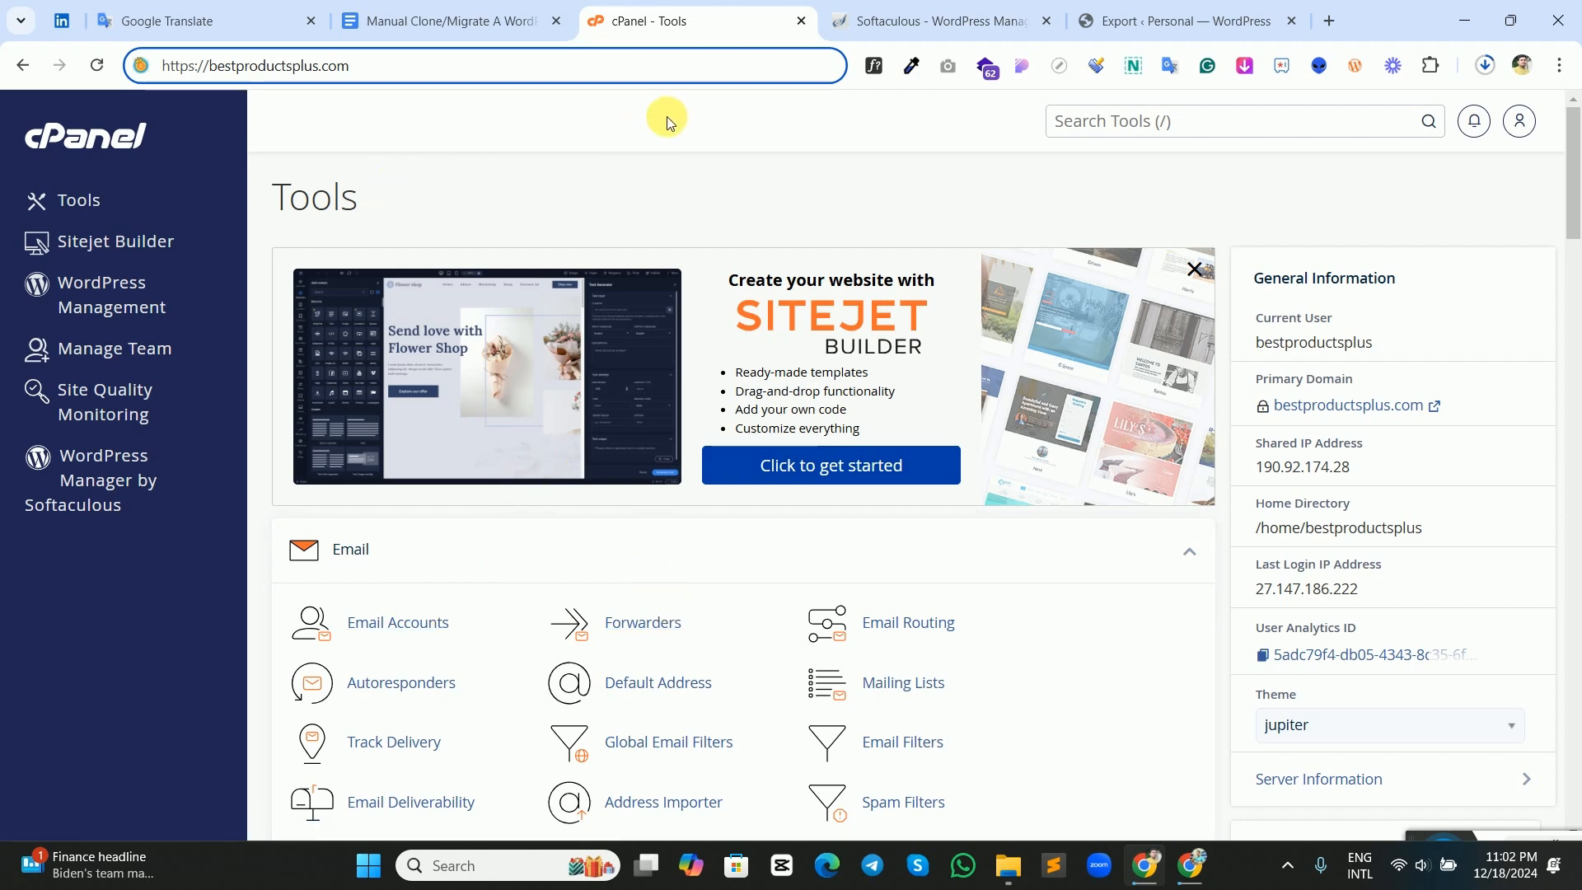
Start a new WordPress installation in the Softaculous manager of the bestproductsplus.com hosting account.
{"action": "left_click", "coordinate": [906, 21]}
{"action": "left_click", "coordinate": [1145, 23]}
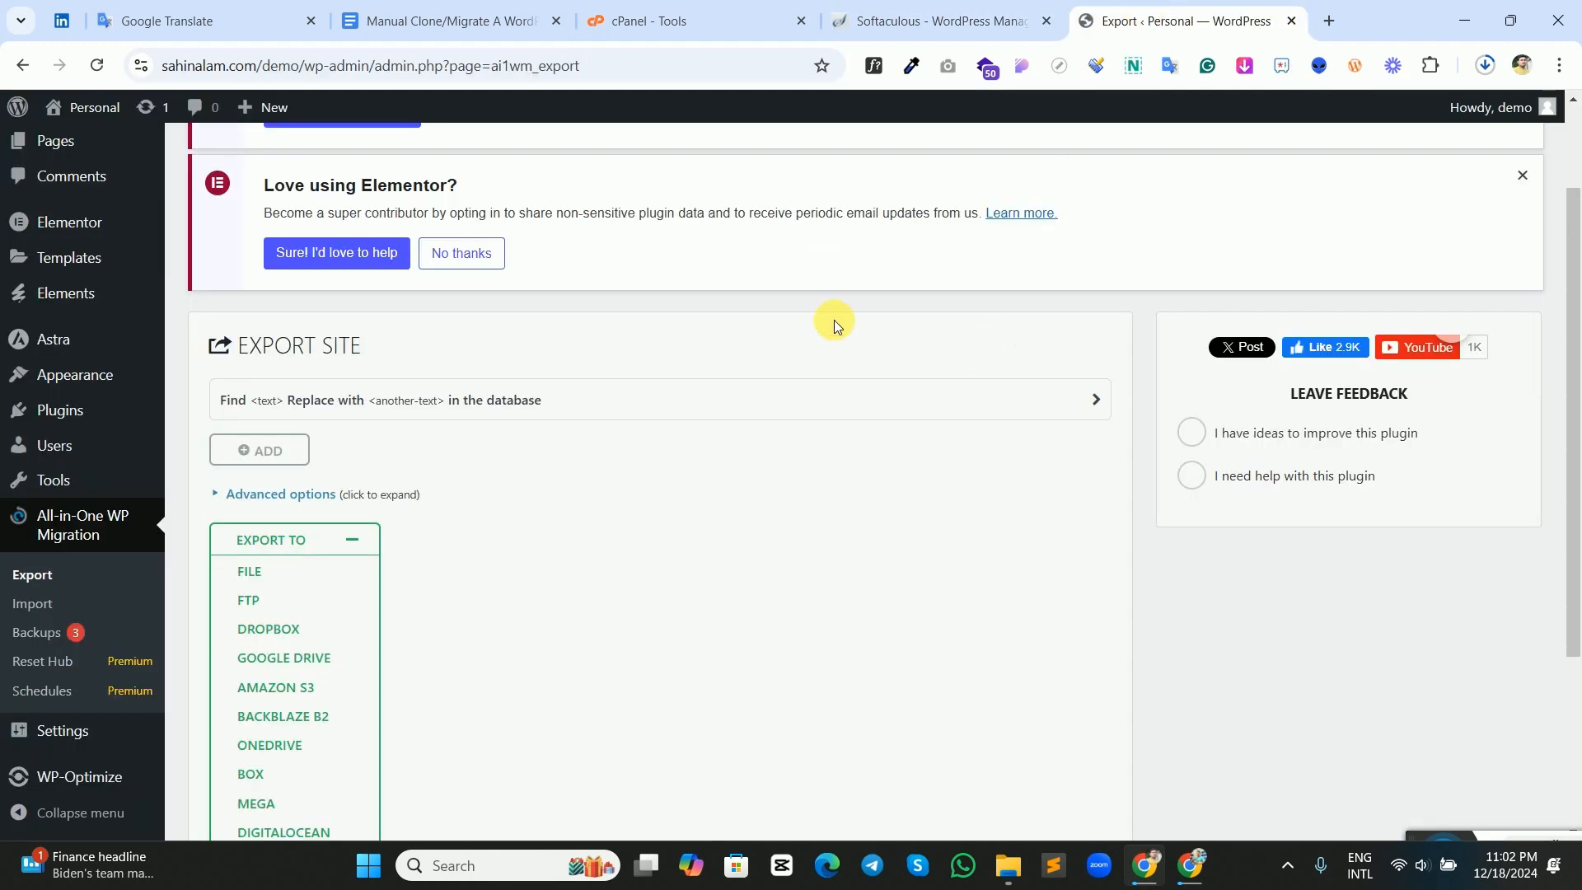
{"action": "left_click", "coordinate": [684, 20]}
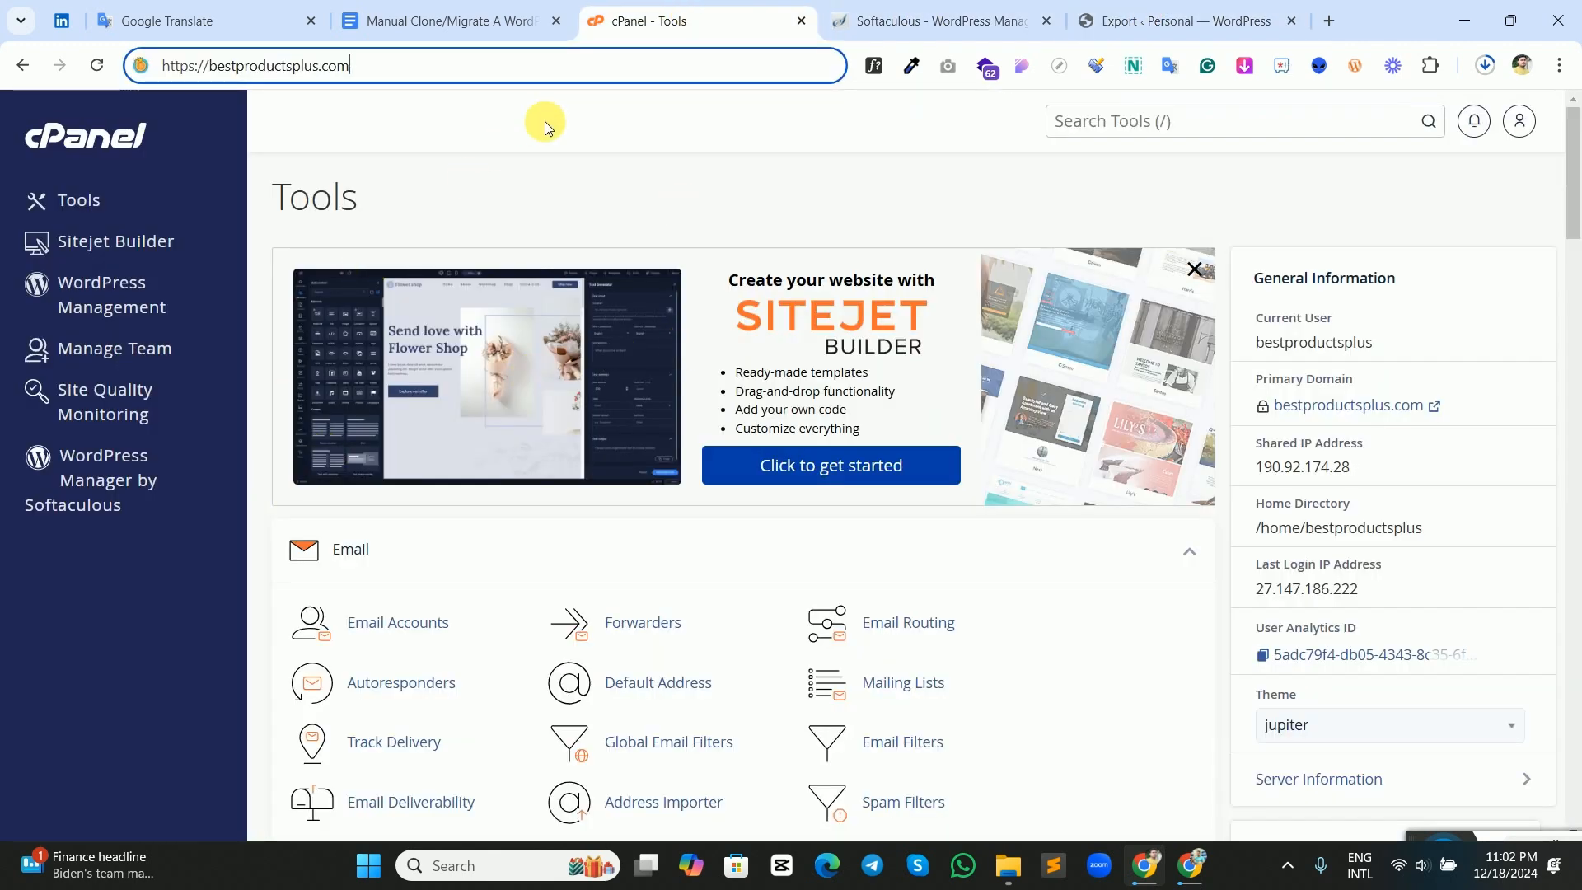
{"action": "left_click", "coordinate": [119, 473]}
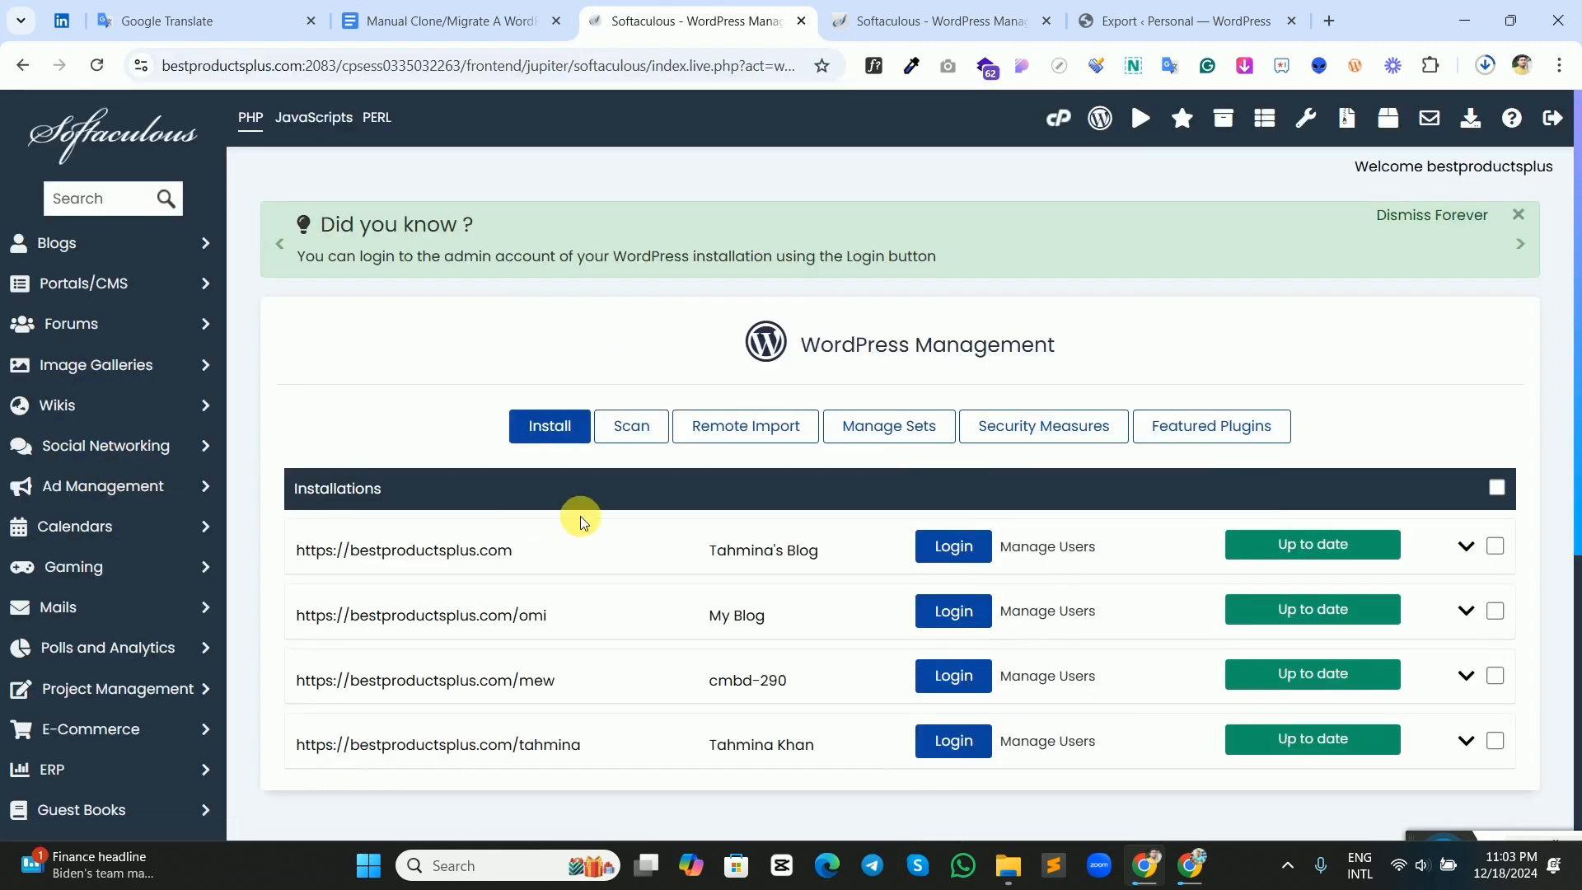
{"action": "scroll", "coordinate": [580, 516], "scroll_direction": "down", "scroll_amount": 3}
{"action": "scroll", "coordinate": [594, 592], "scroll_direction": "up", "scroll_amount": 3}
{"action": "left_click", "coordinate": [559, 429]}
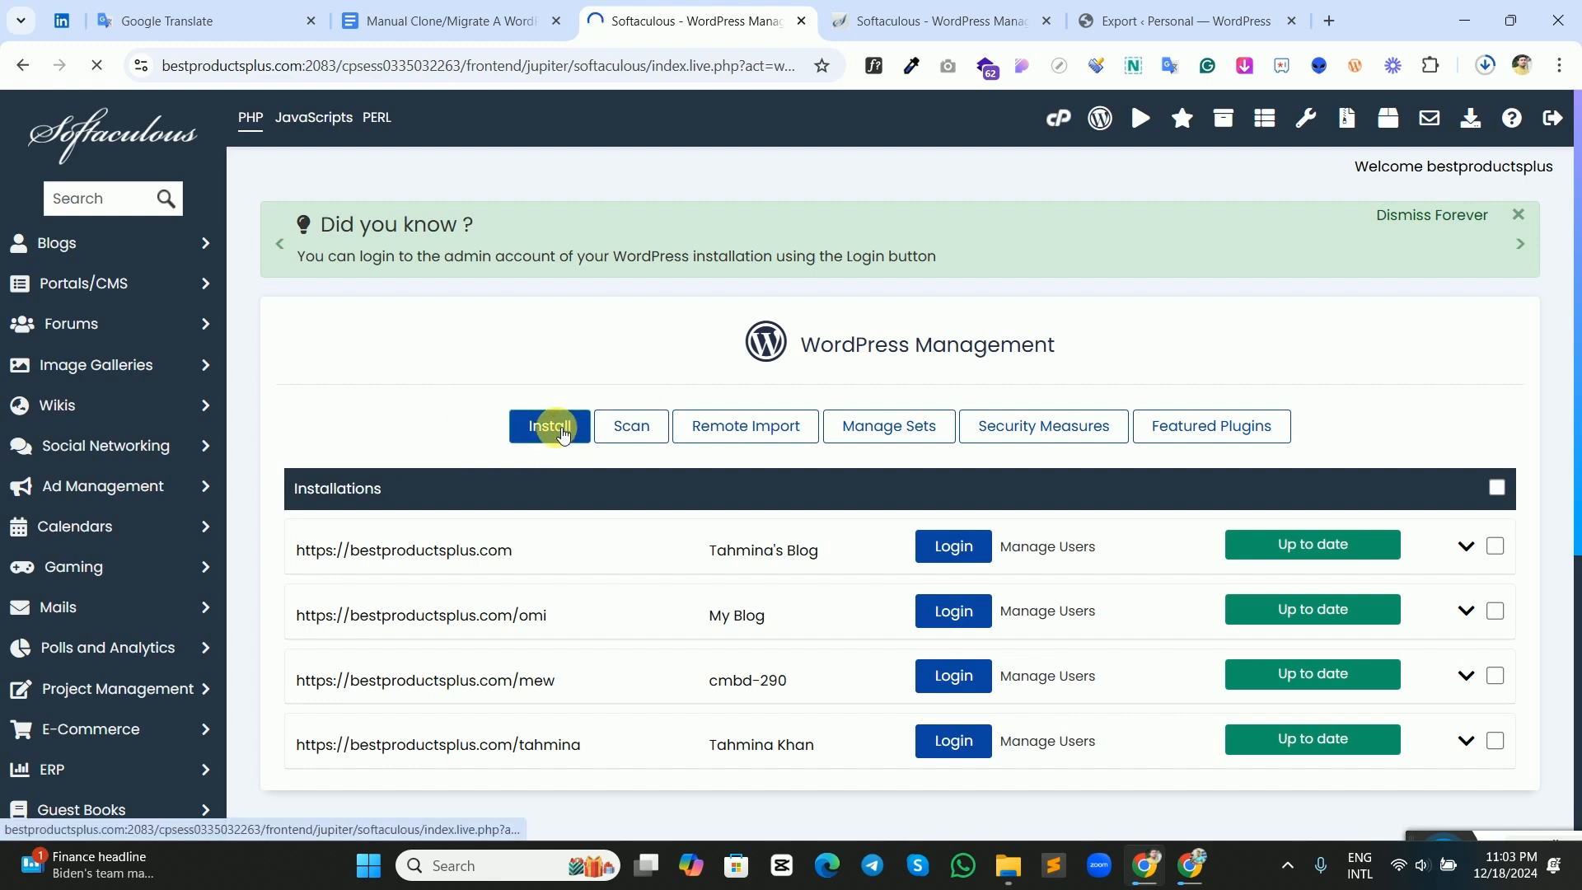
Set the installation directory to sumon under bestproductsplus.com.
{"action": "scroll", "coordinate": [577, 445], "scroll_direction": "down", "scroll_amount": 3}
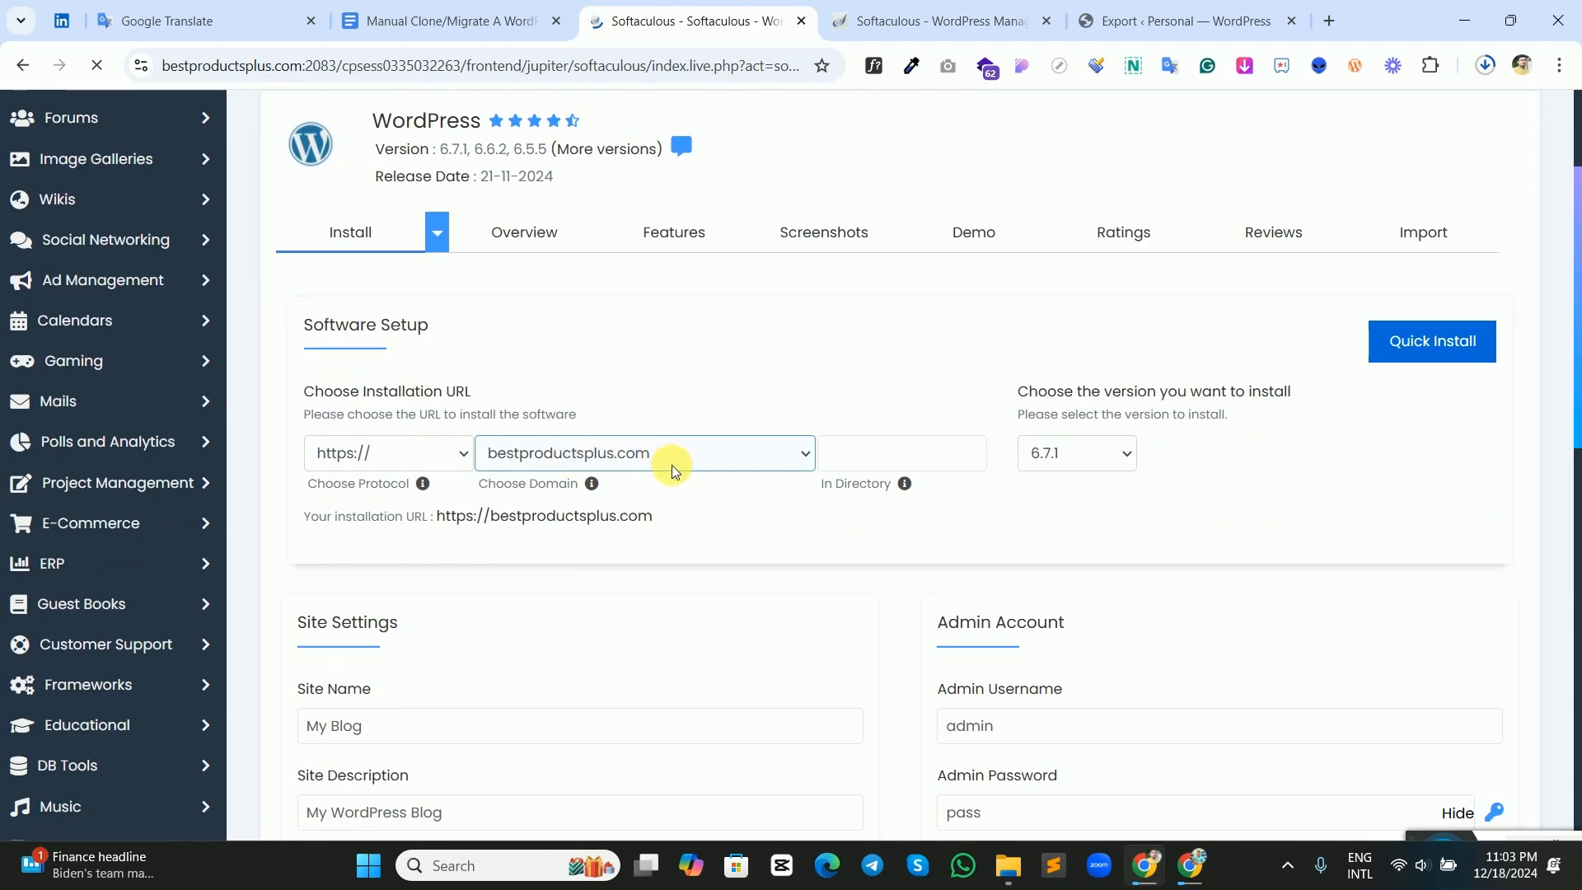
{"action": "left_click", "coordinate": [849, 460]}
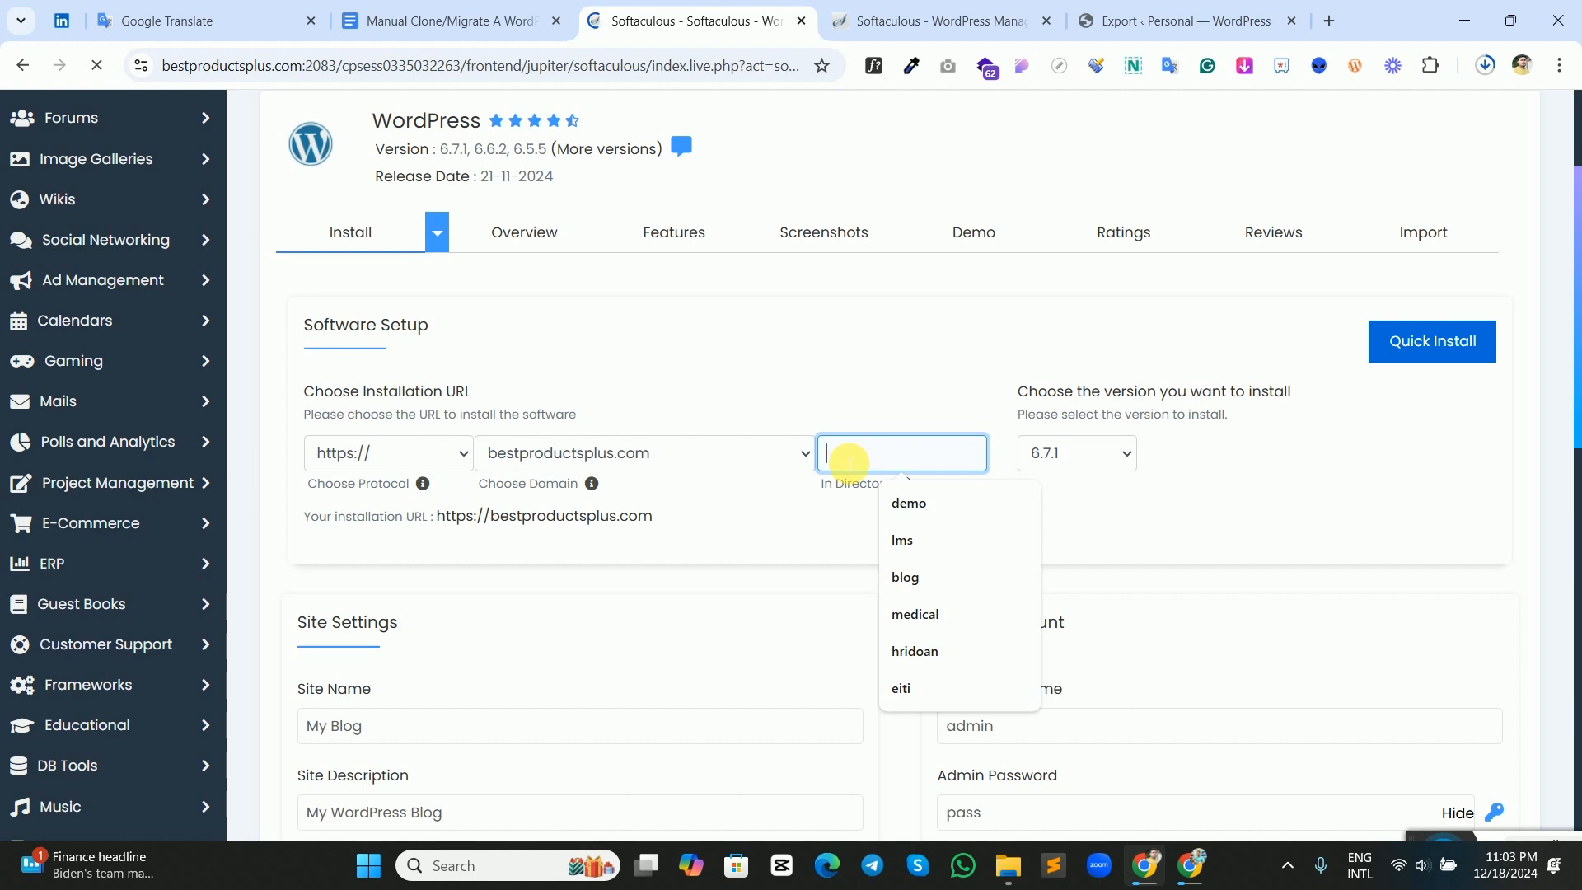
{"action": "type", "text": "sumo"}
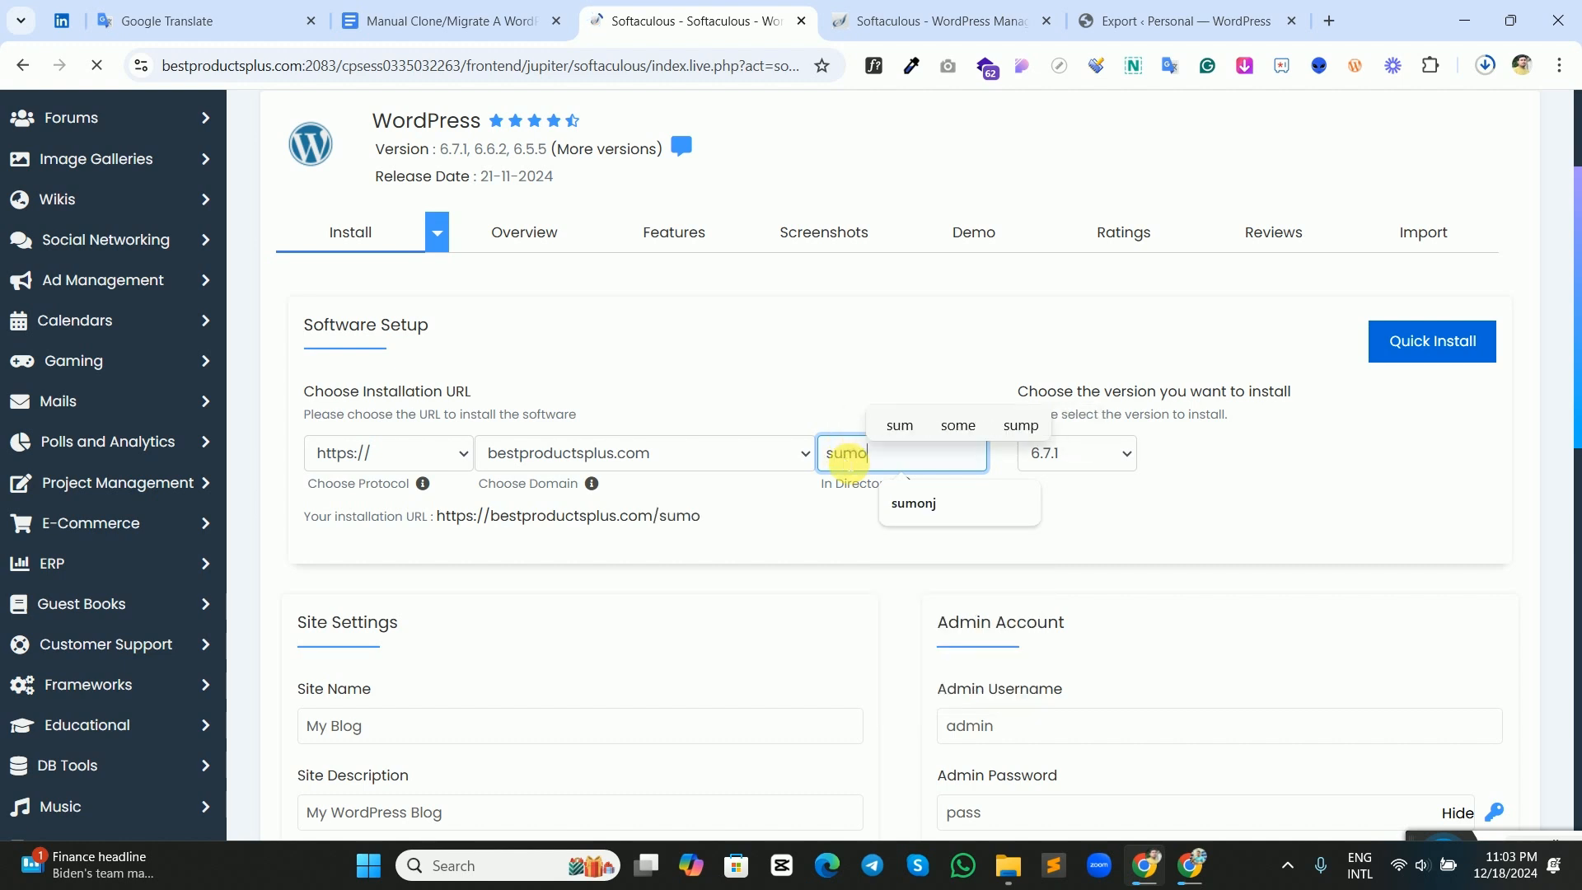
{"action": "type", "text": "n"}
{"action": "left_click", "coordinate": [816, 391]}
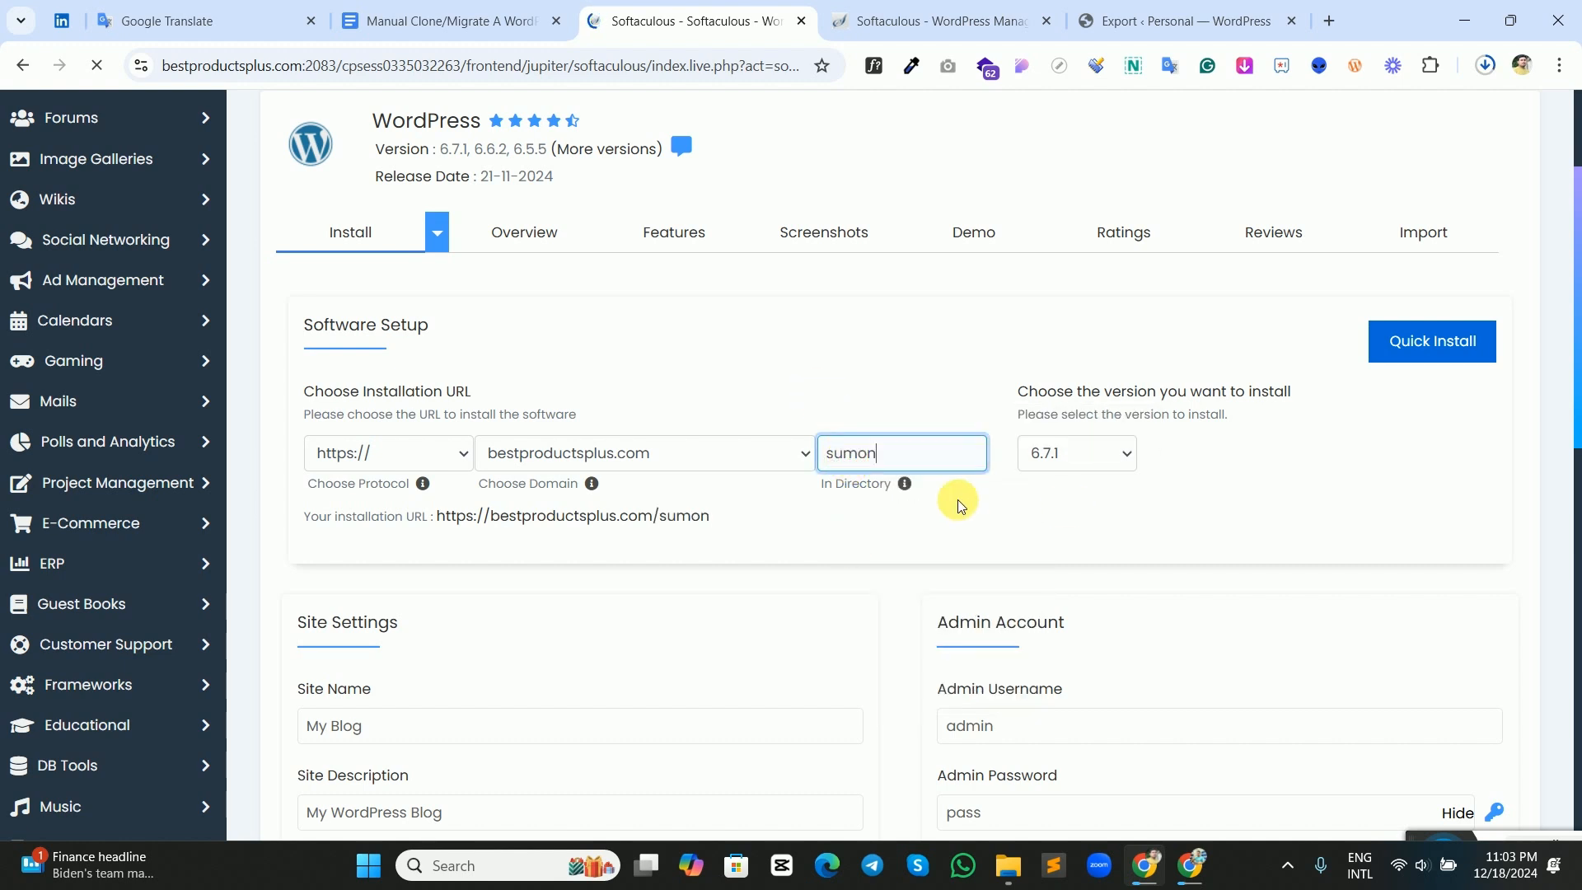
Choose the e-mail address that receives the installation details and install WordPress with the remaining default site settings.
{"action": "scroll", "coordinate": [661, 449], "scroll_direction": "down", "scroll_amount": 1}
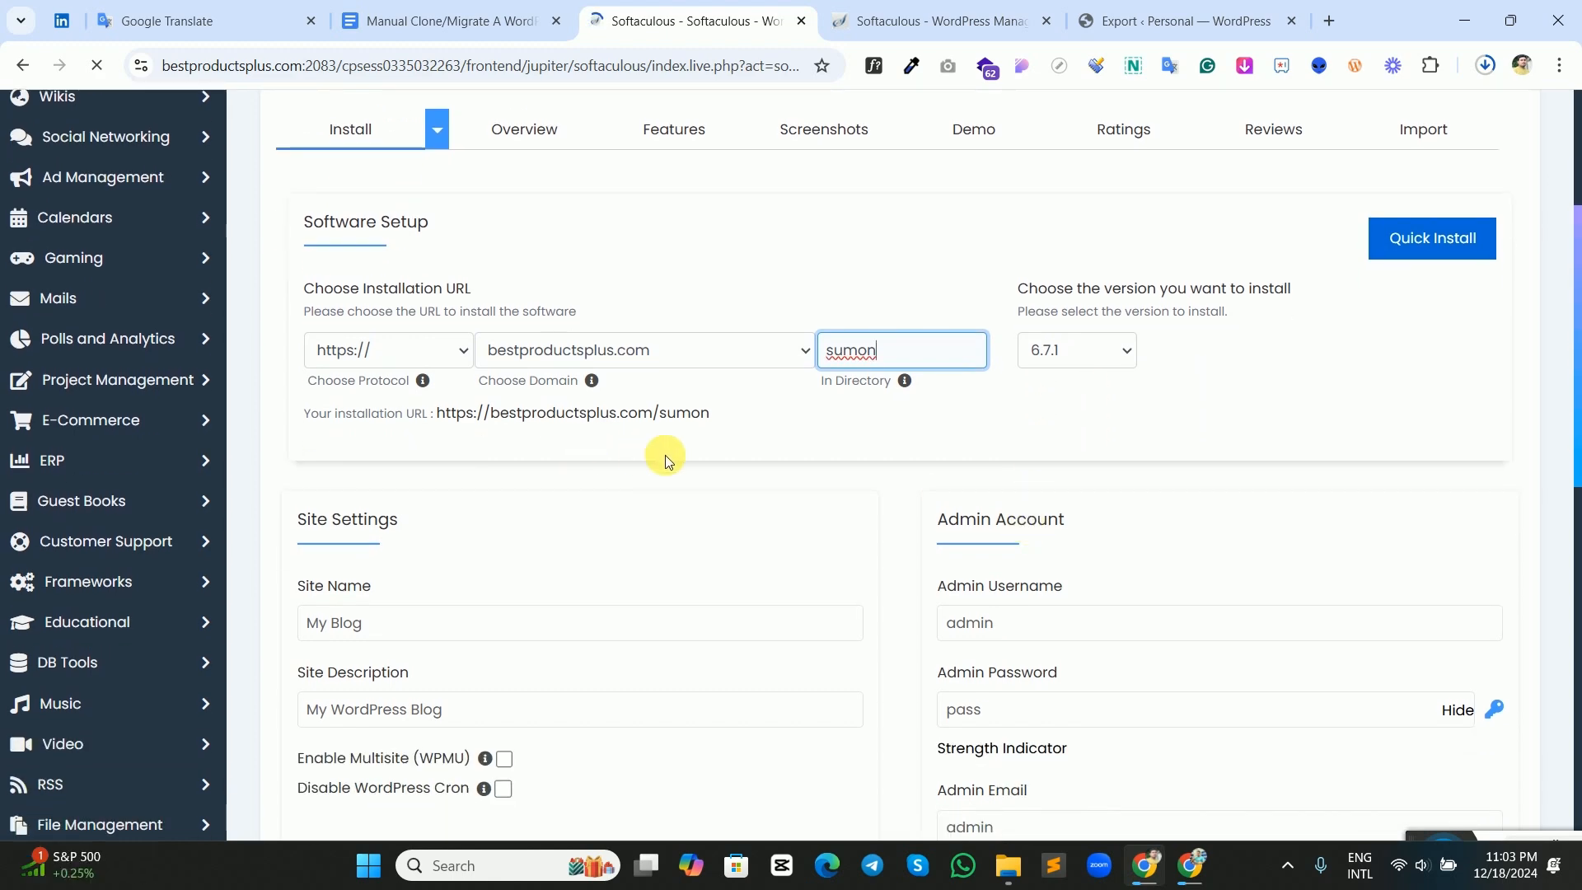
{"action": "scroll", "coordinate": [764, 469], "scroll_direction": "down", "scroll_amount": 1}
{"action": "double_click", "coordinate": [993, 520]}
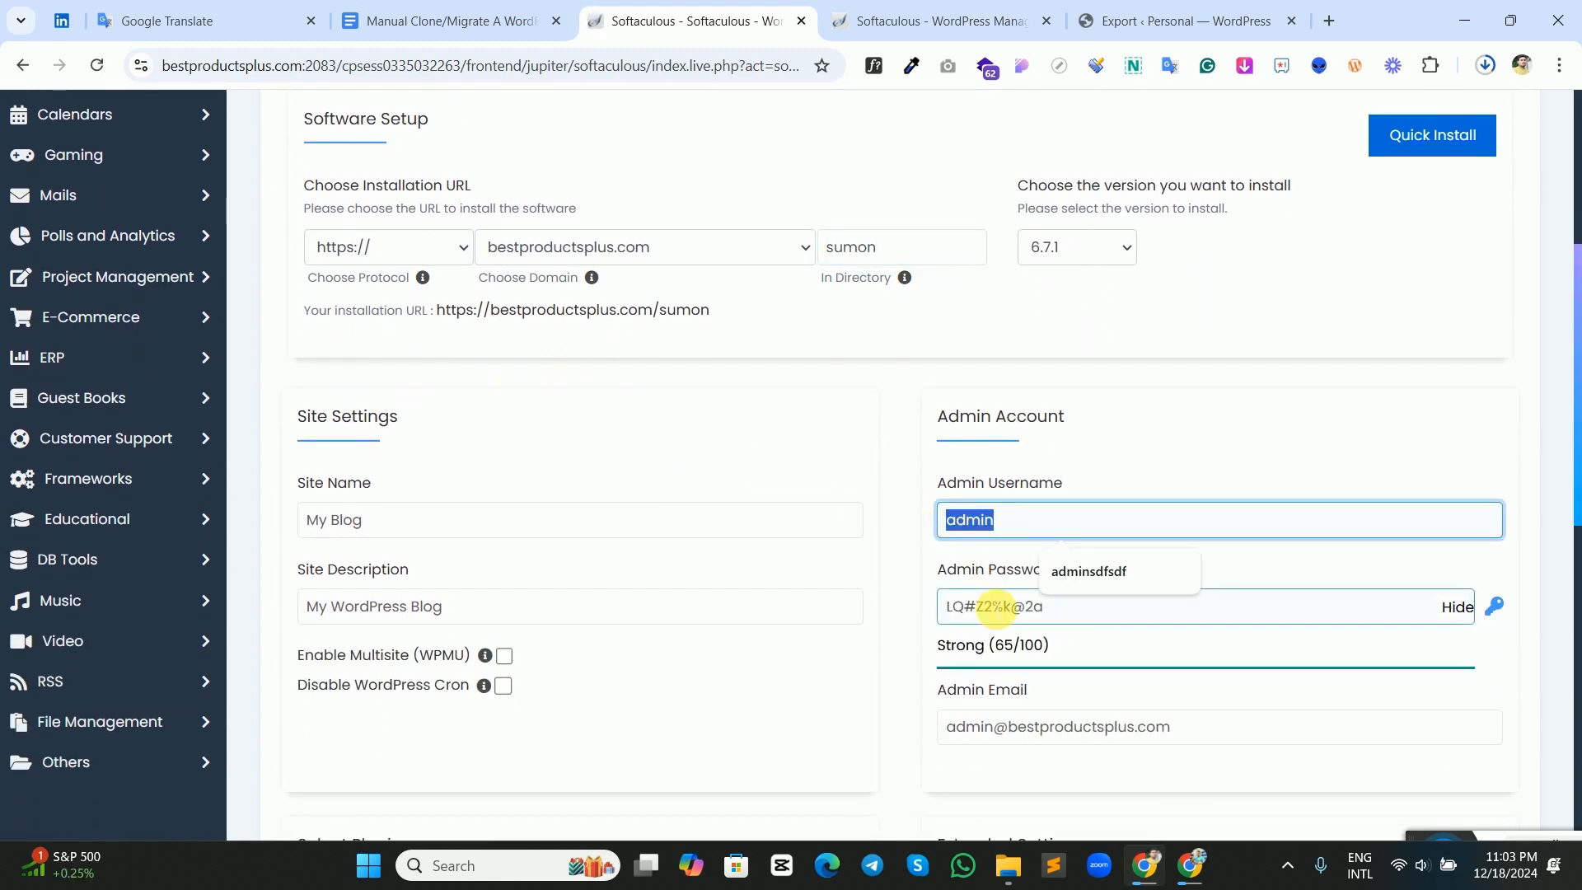
{"action": "scroll", "coordinate": [913, 579], "scroll_direction": "up", "scroll_amount": 4}
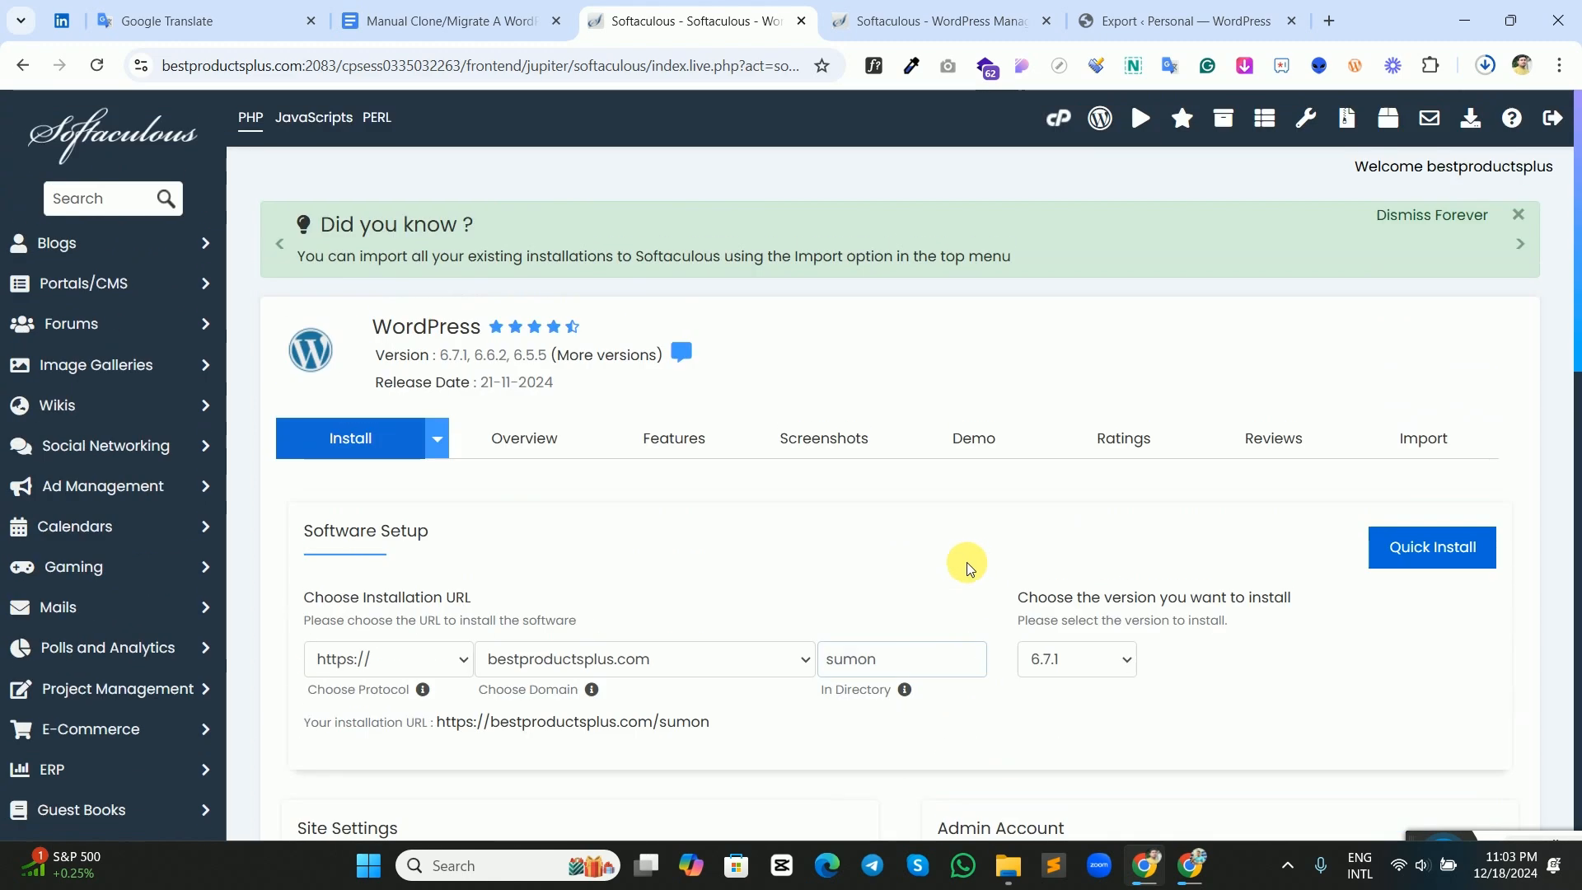
{"action": "scroll", "coordinate": [966, 563], "scroll_direction": "down", "scroll_amount": 2}
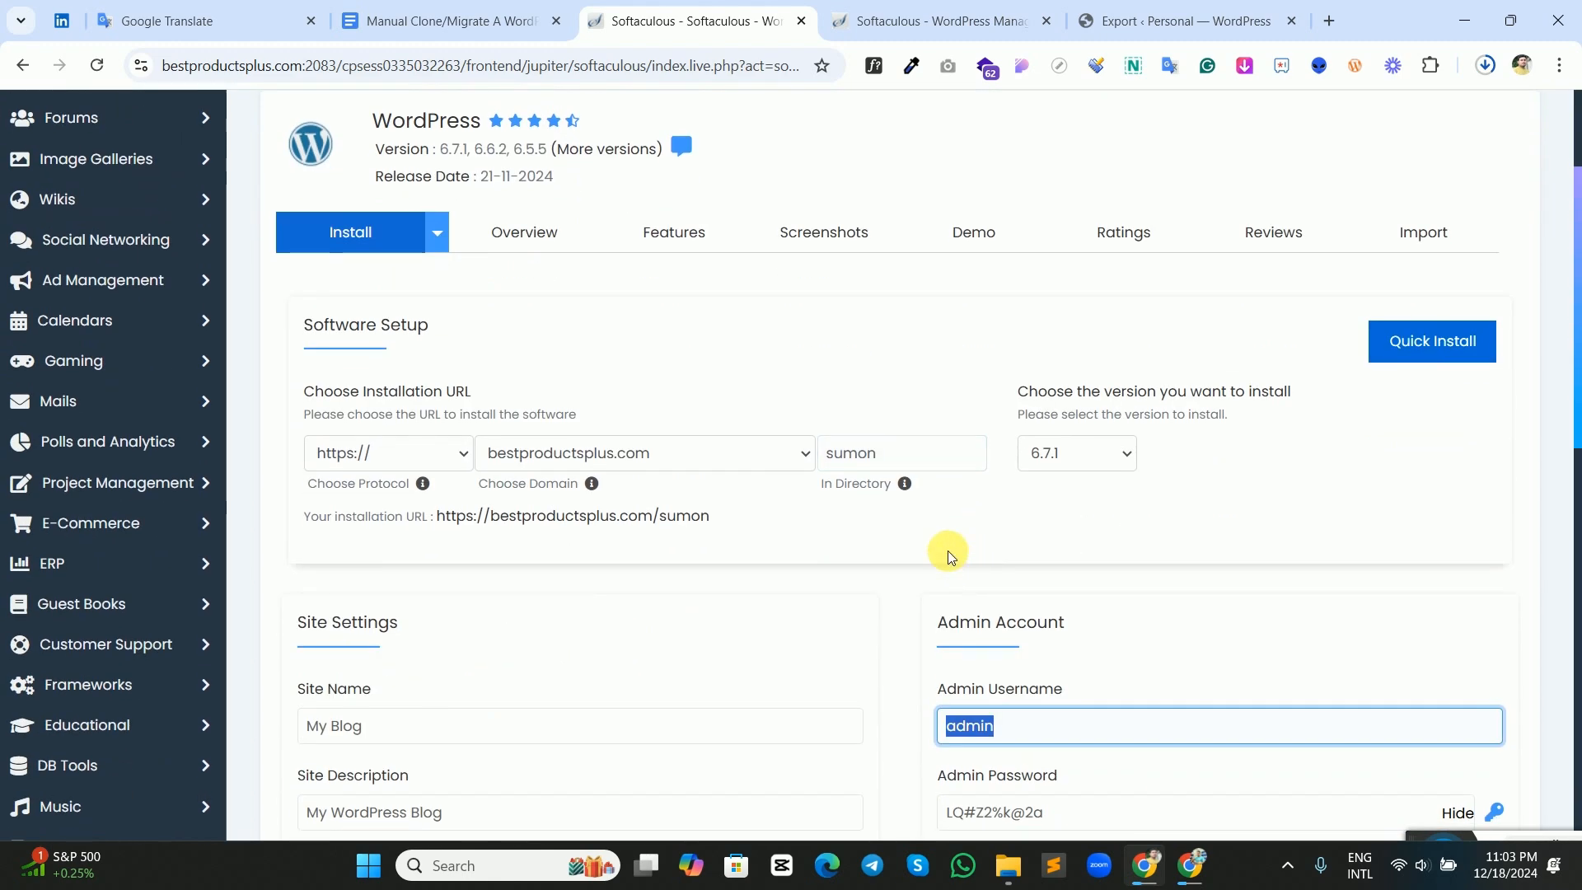
{"action": "scroll", "coordinate": [947, 550], "scroll_direction": "down", "scroll_amount": 1}
{"action": "scroll", "coordinate": [924, 542], "scroll_direction": "down", "scroll_amount": 3}
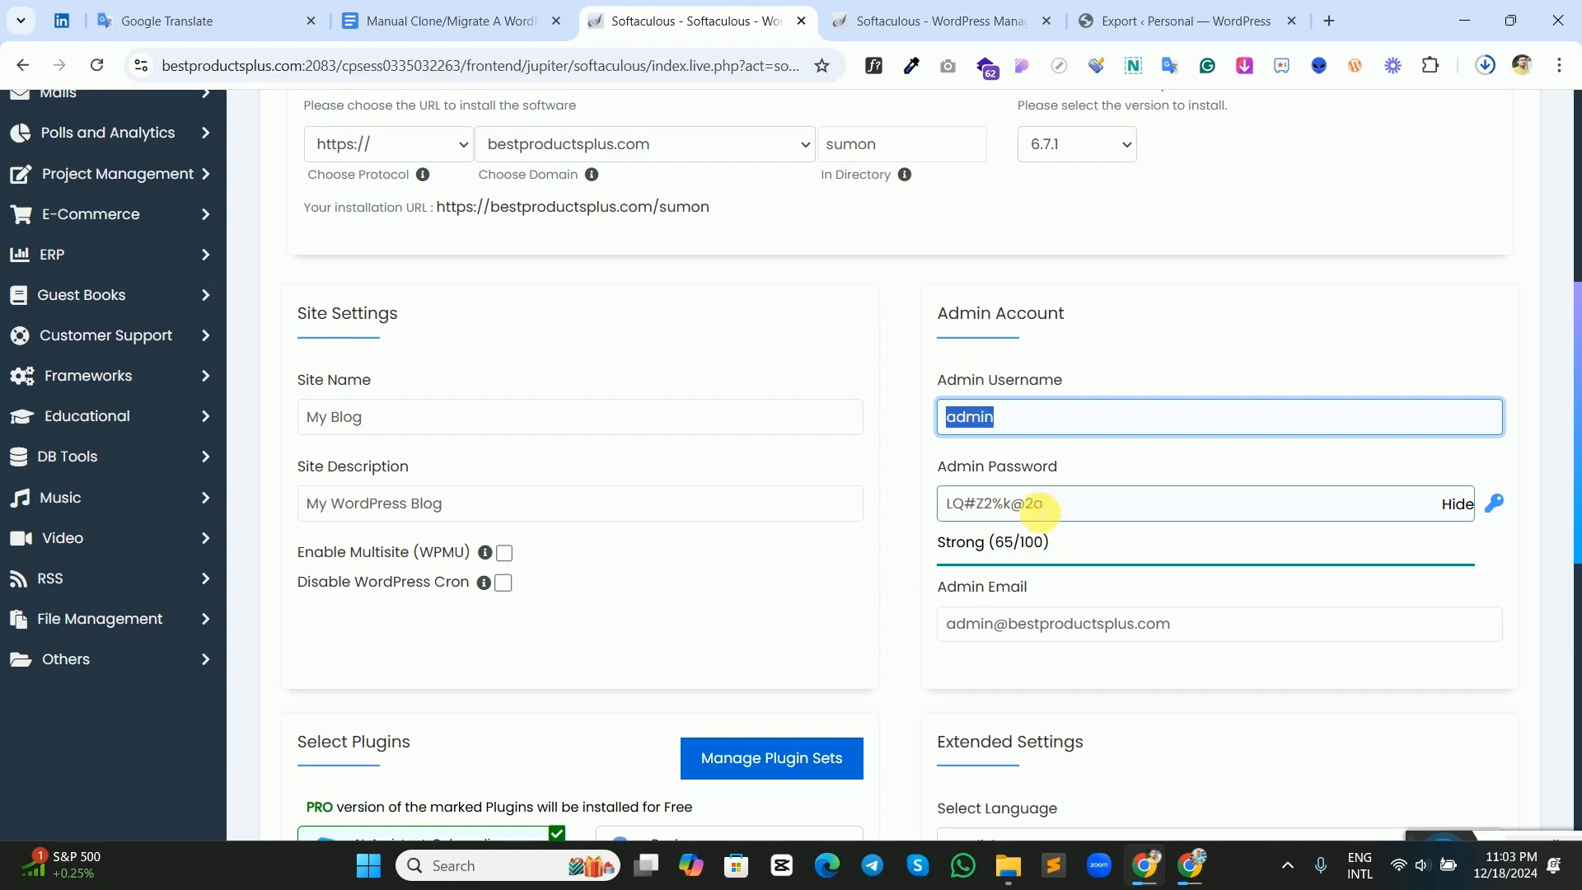
{"action": "scroll", "coordinate": [1042, 521], "scroll_direction": "down", "scroll_amount": 8}
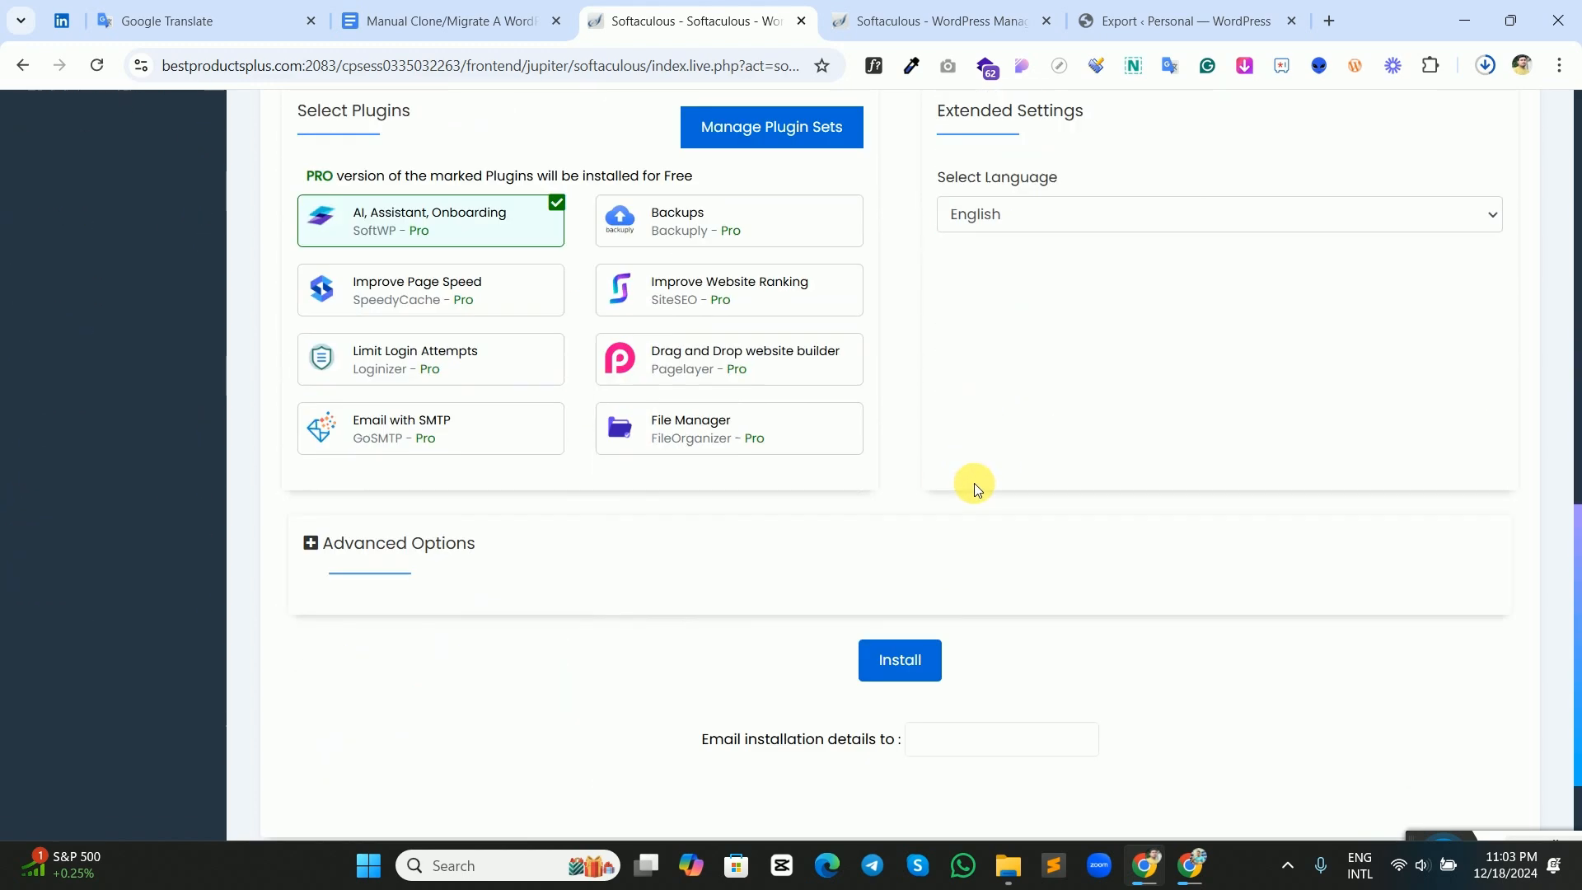
{"action": "left_click", "coordinate": [955, 635]}
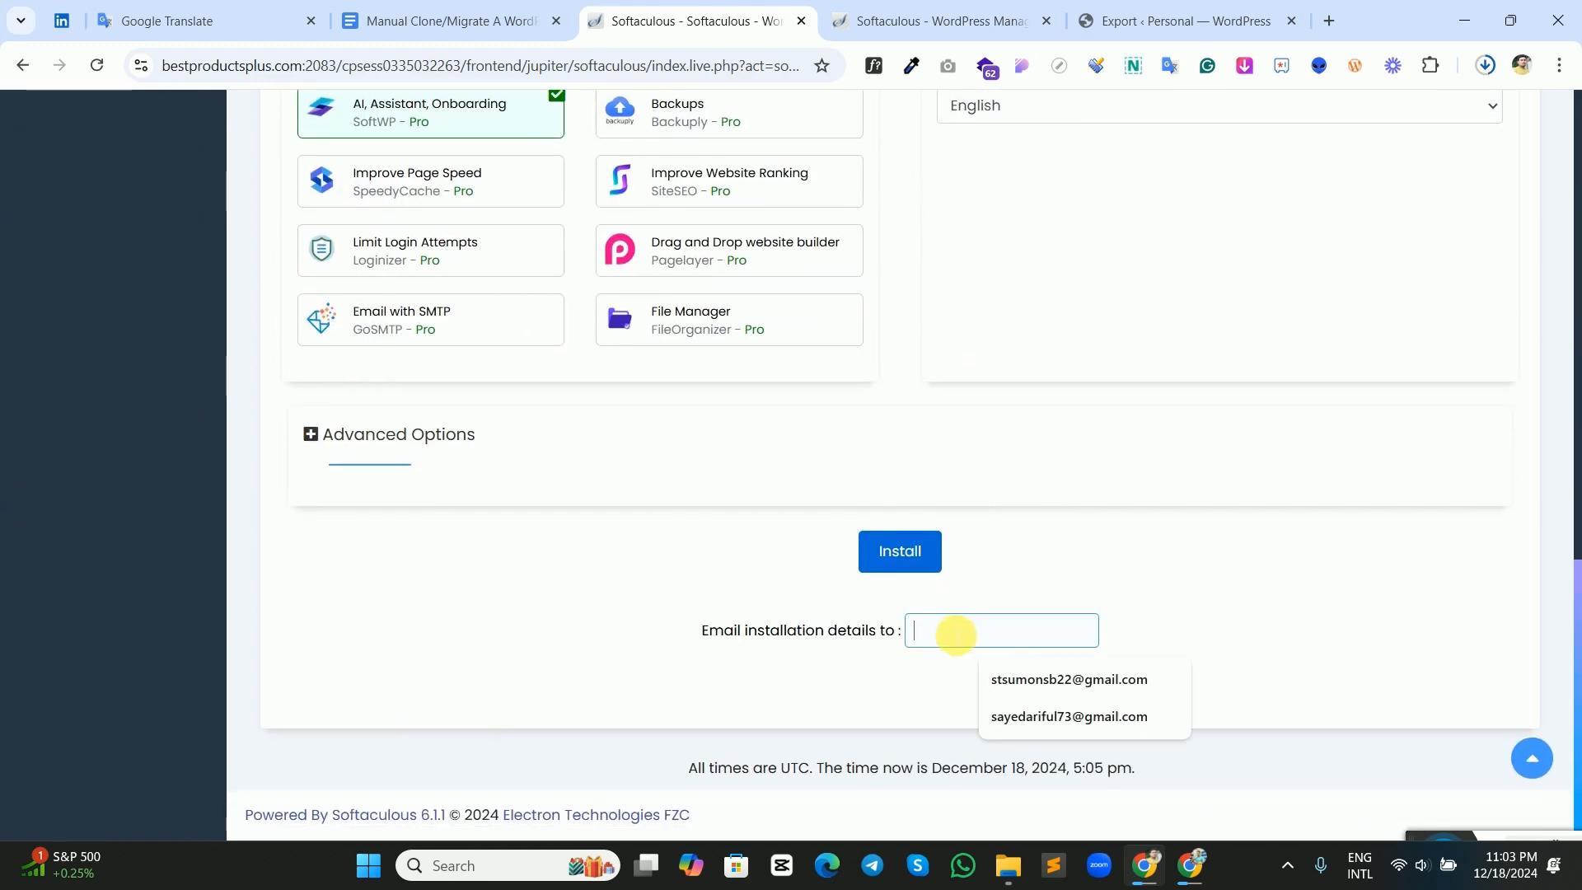
{"action": "left_click", "coordinate": [1021, 716]}
{"action": "left_click", "coordinate": [906, 552]}
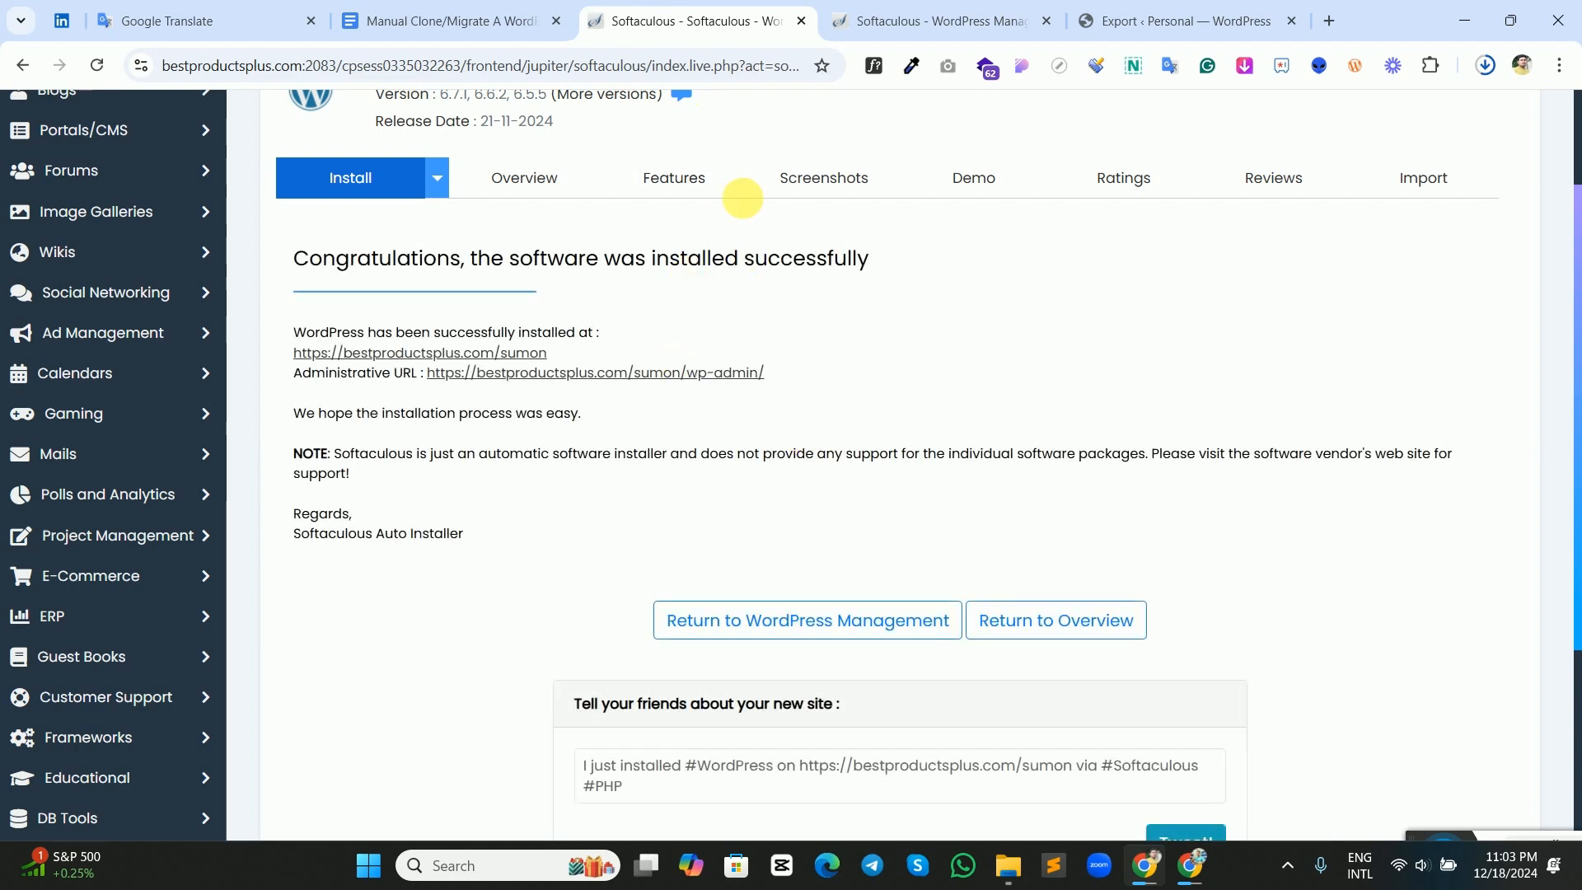
Log in to the bestproductsplus.com/sumon installation from cPanel's WordPress Manager and exit the onboarding process.
{"action": "scroll", "coordinate": [907, 273], "scroll_direction": "up", "scroll_amount": 2}
{"action": "left_click", "coordinate": [1058, 118]}
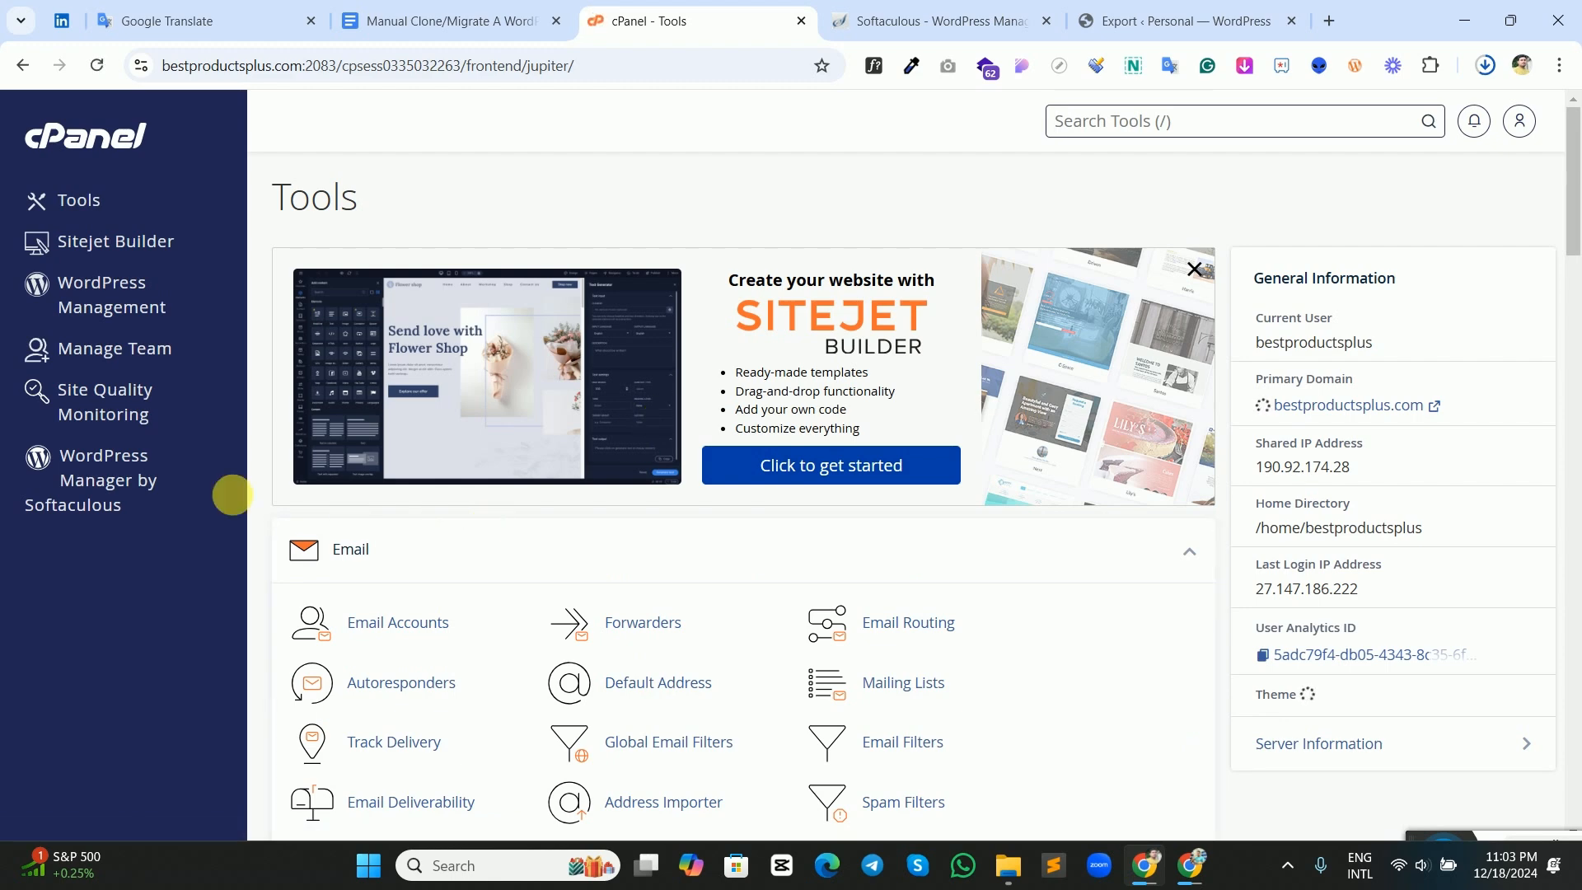
{"action": "left_click", "coordinate": [108, 482]}
{"action": "scroll", "coordinate": [694, 486], "scroll_direction": "down", "scroll_amount": 3}
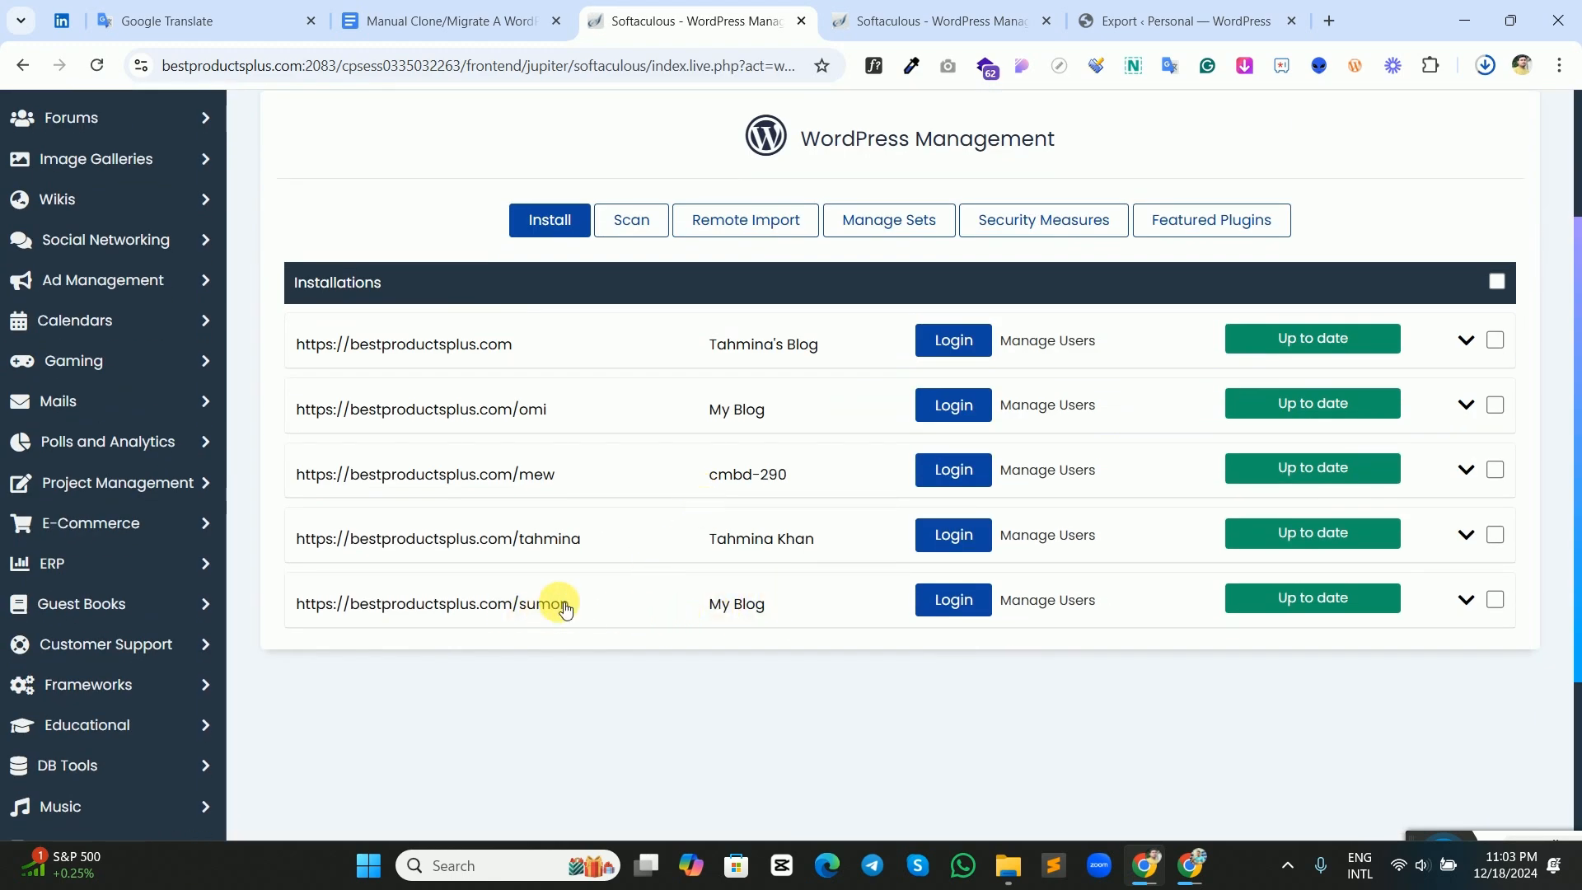
{"action": "left_click", "coordinate": [956, 599]}
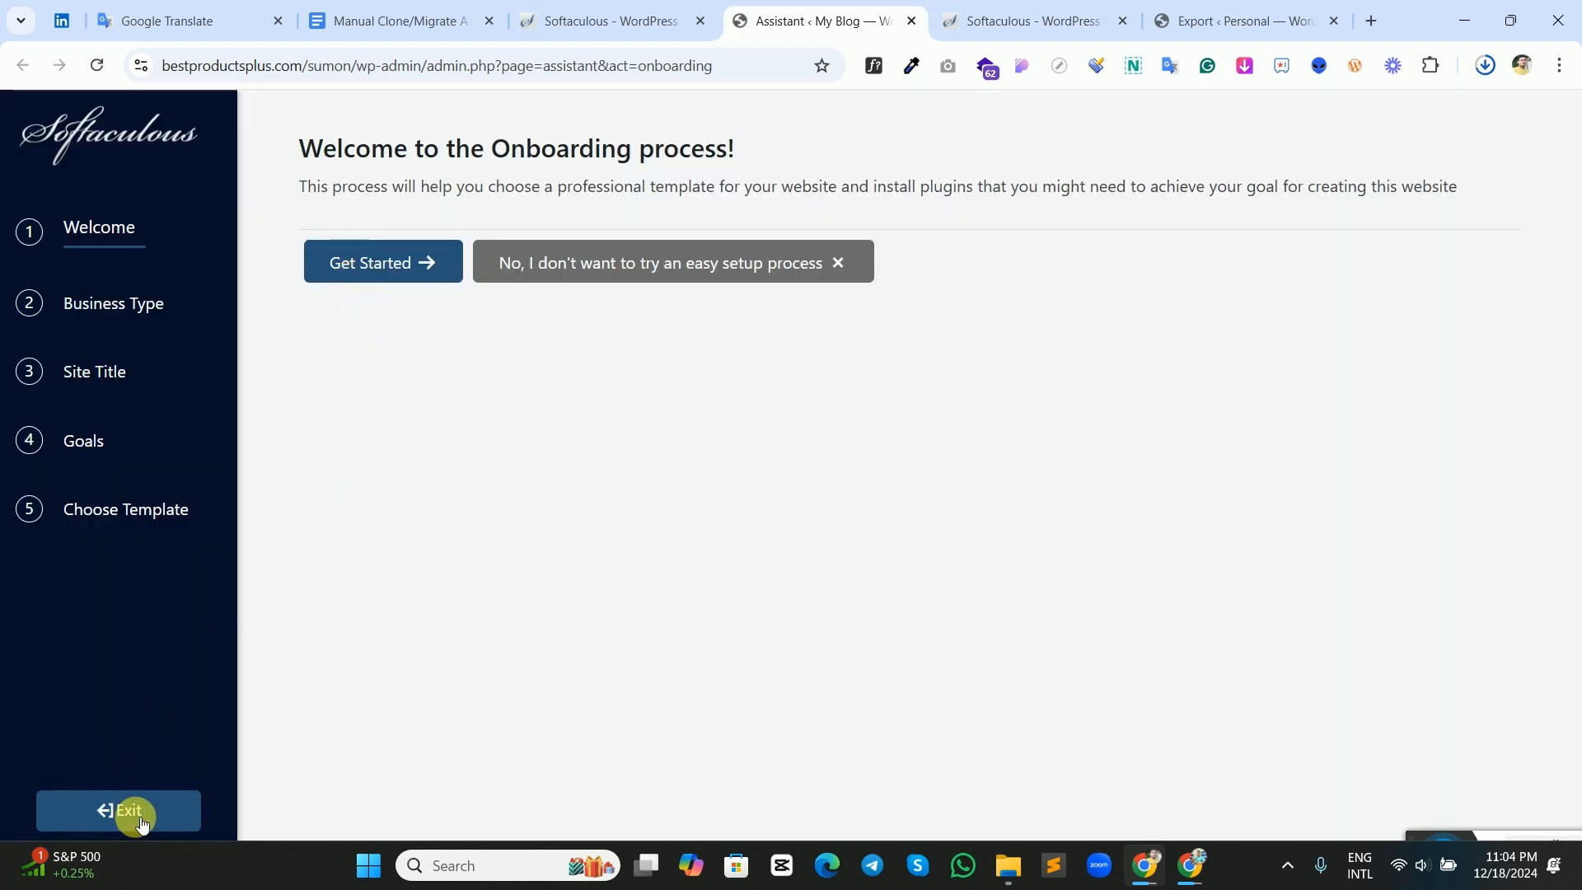
{"action": "left_click", "coordinate": [144, 814]}
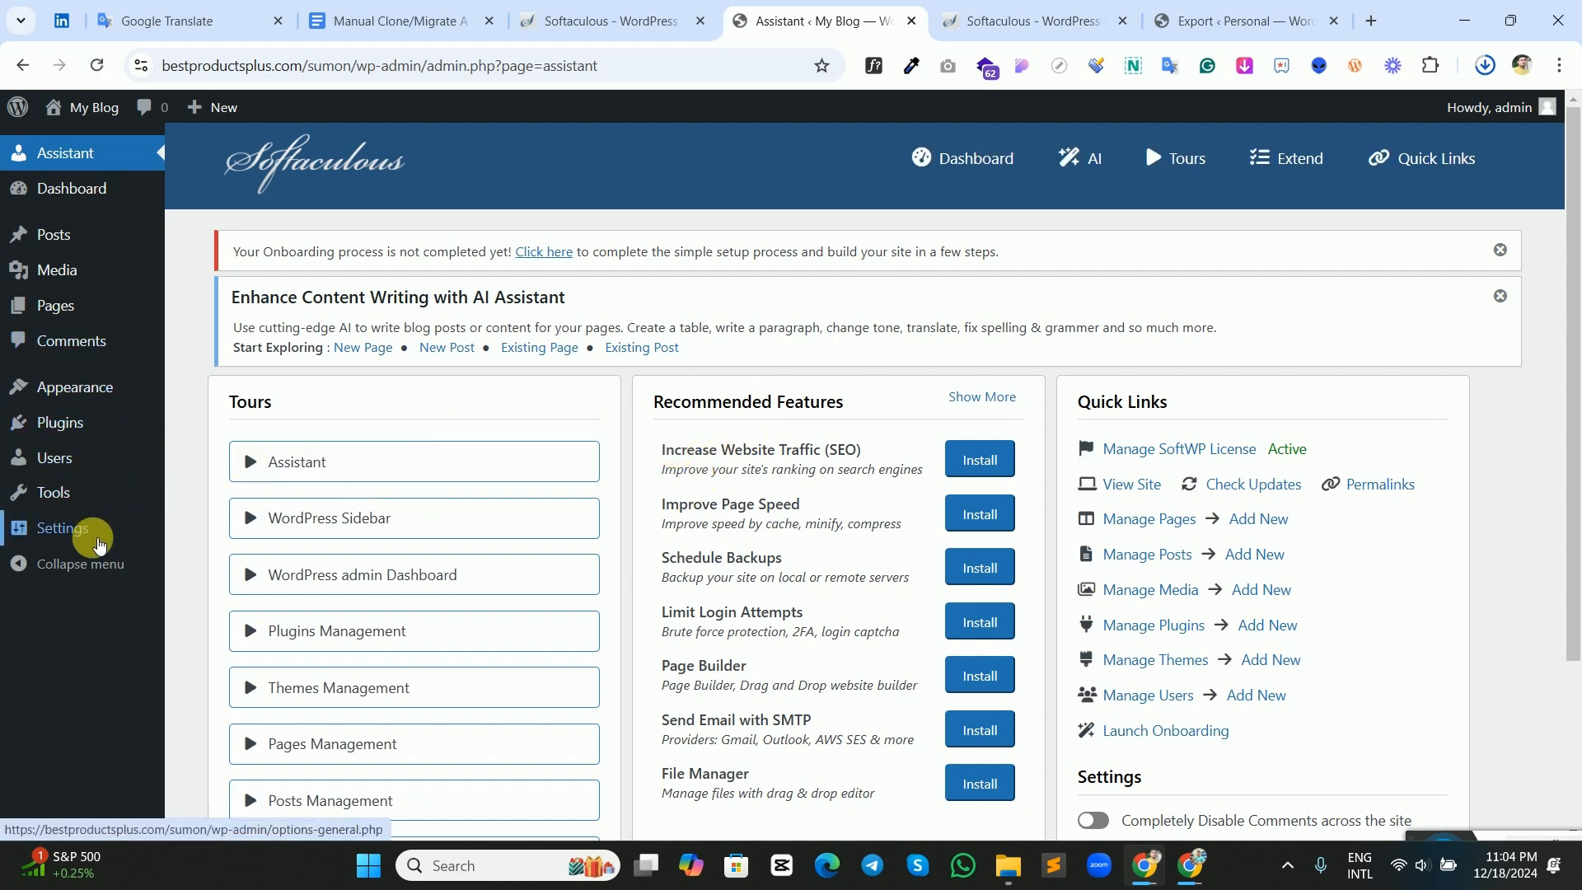
Set the new site's permalink structure to Post name and save the changes.
{"action": "mouse_move", "coordinate": [87, 534]}
{"action": "left_click", "coordinate": [216, 675]}
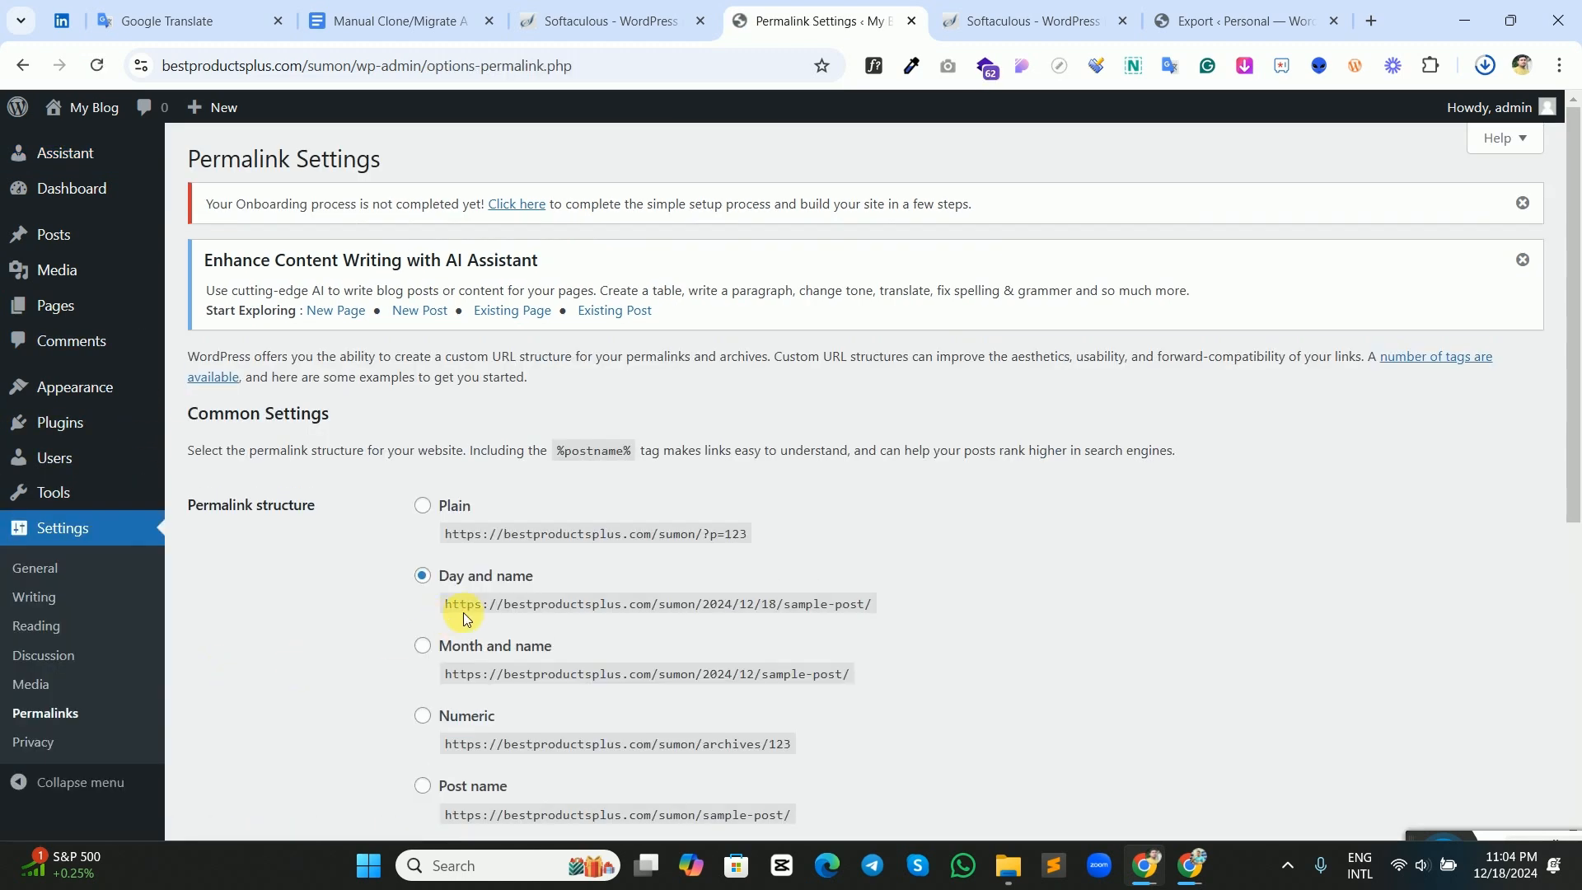
{"action": "scroll", "coordinate": [457, 610], "scroll_direction": "down", "scroll_amount": 4}
{"action": "left_click", "coordinate": [424, 475]}
{"action": "scroll", "coordinate": [395, 593], "scroll_direction": "down", "scroll_amount": 3}
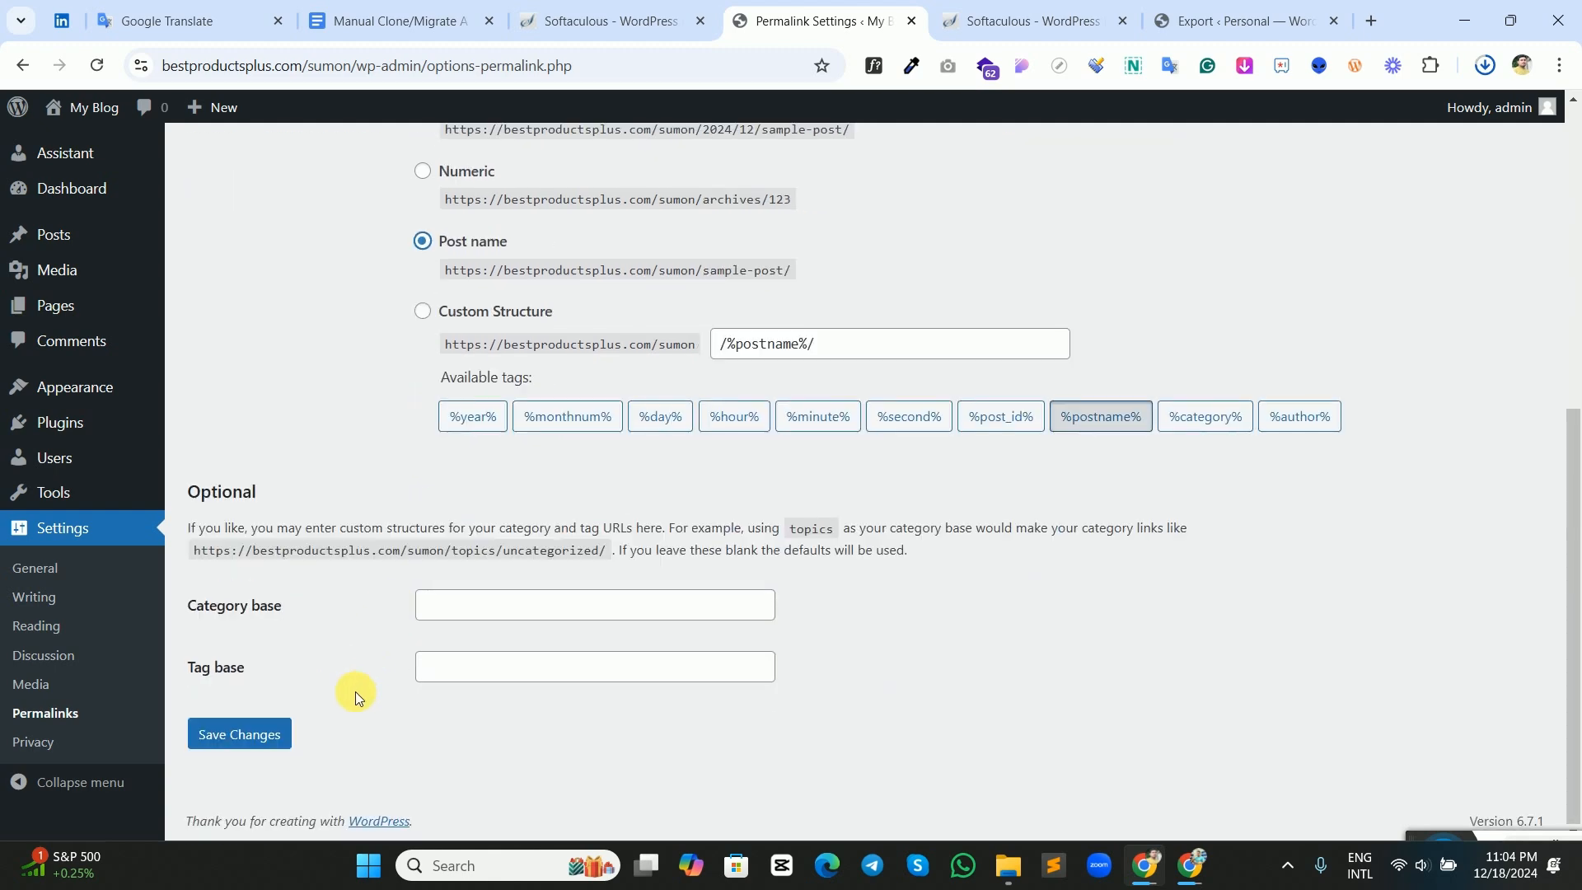
{"action": "left_click", "coordinate": [274, 732]}
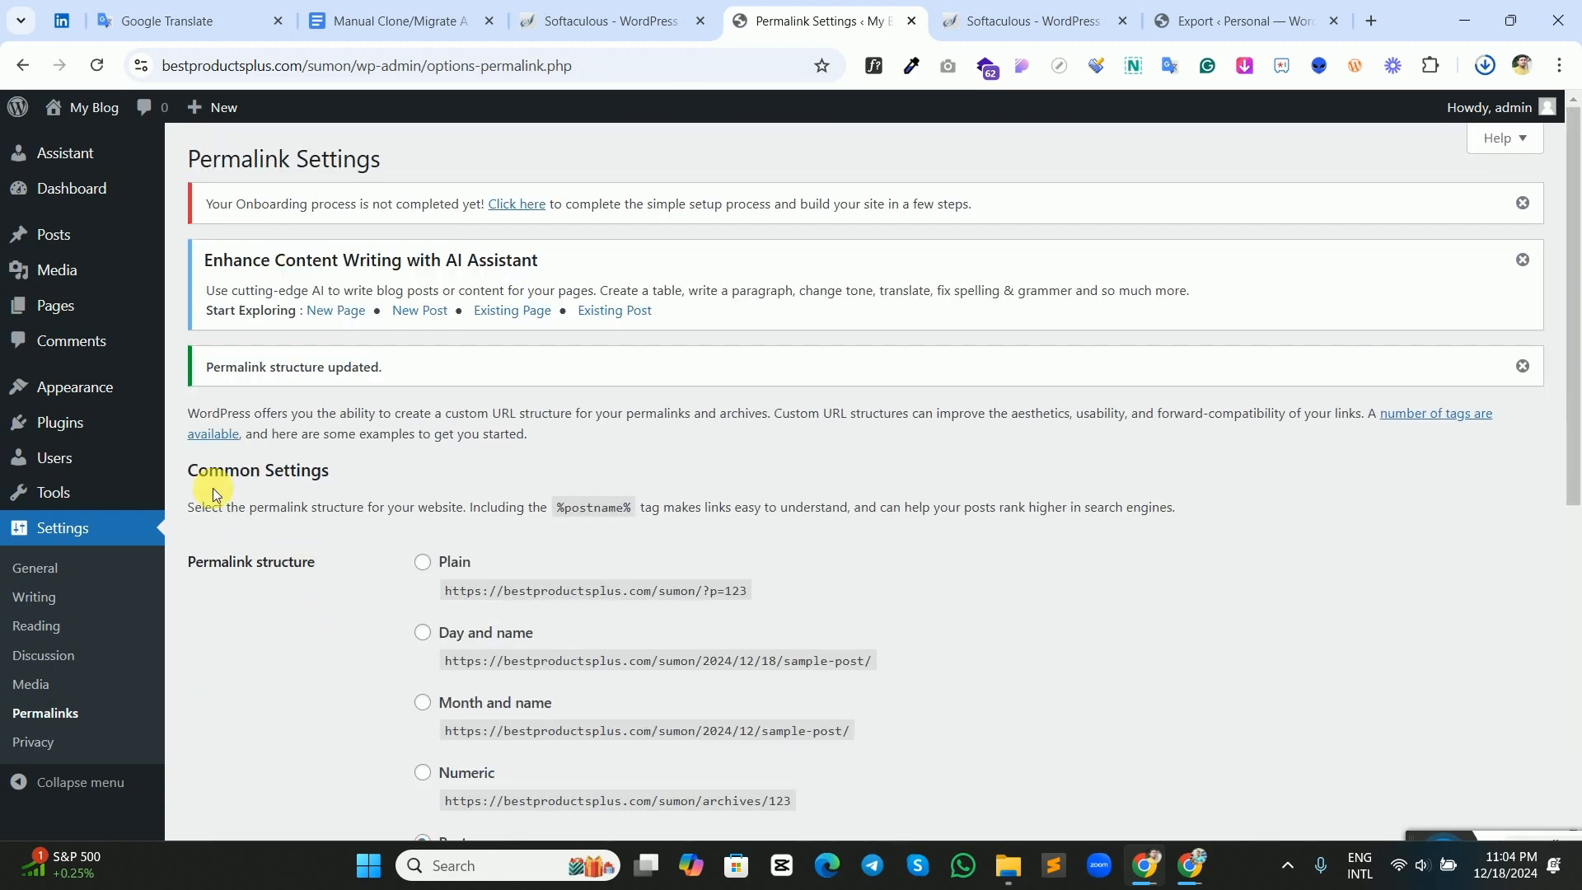
Select all installed plugins on the new site and bulk-delete them with their data.
{"action": "left_click", "coordinate": [62, 423]}
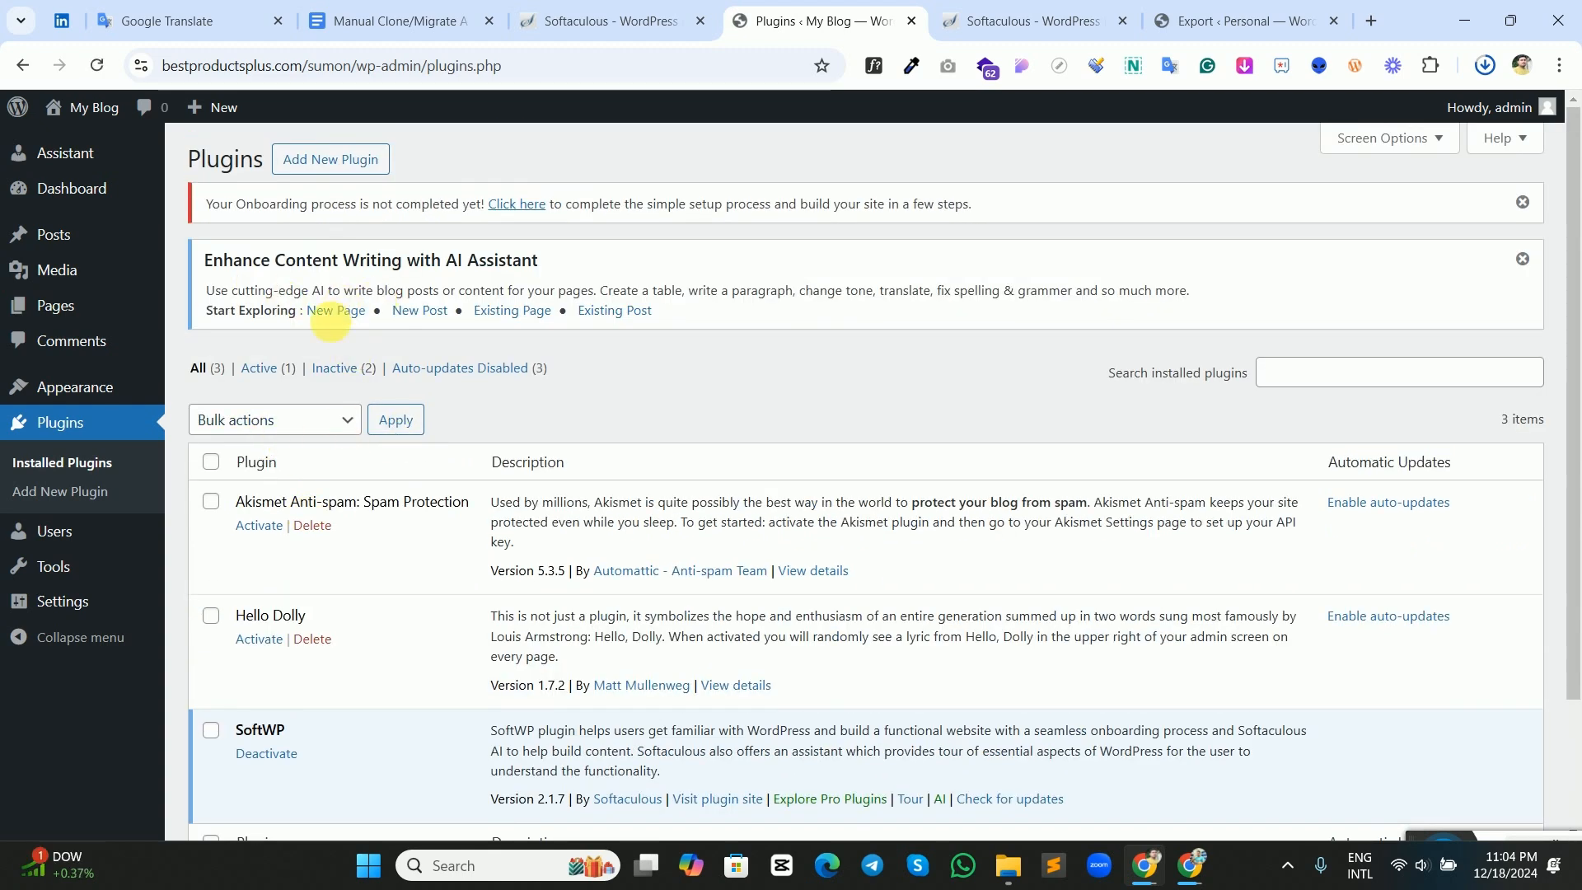
{"action": "left_click", "coordinate": [211, 461]}
{"action": "left_click", "coordinate": [300, 419]}
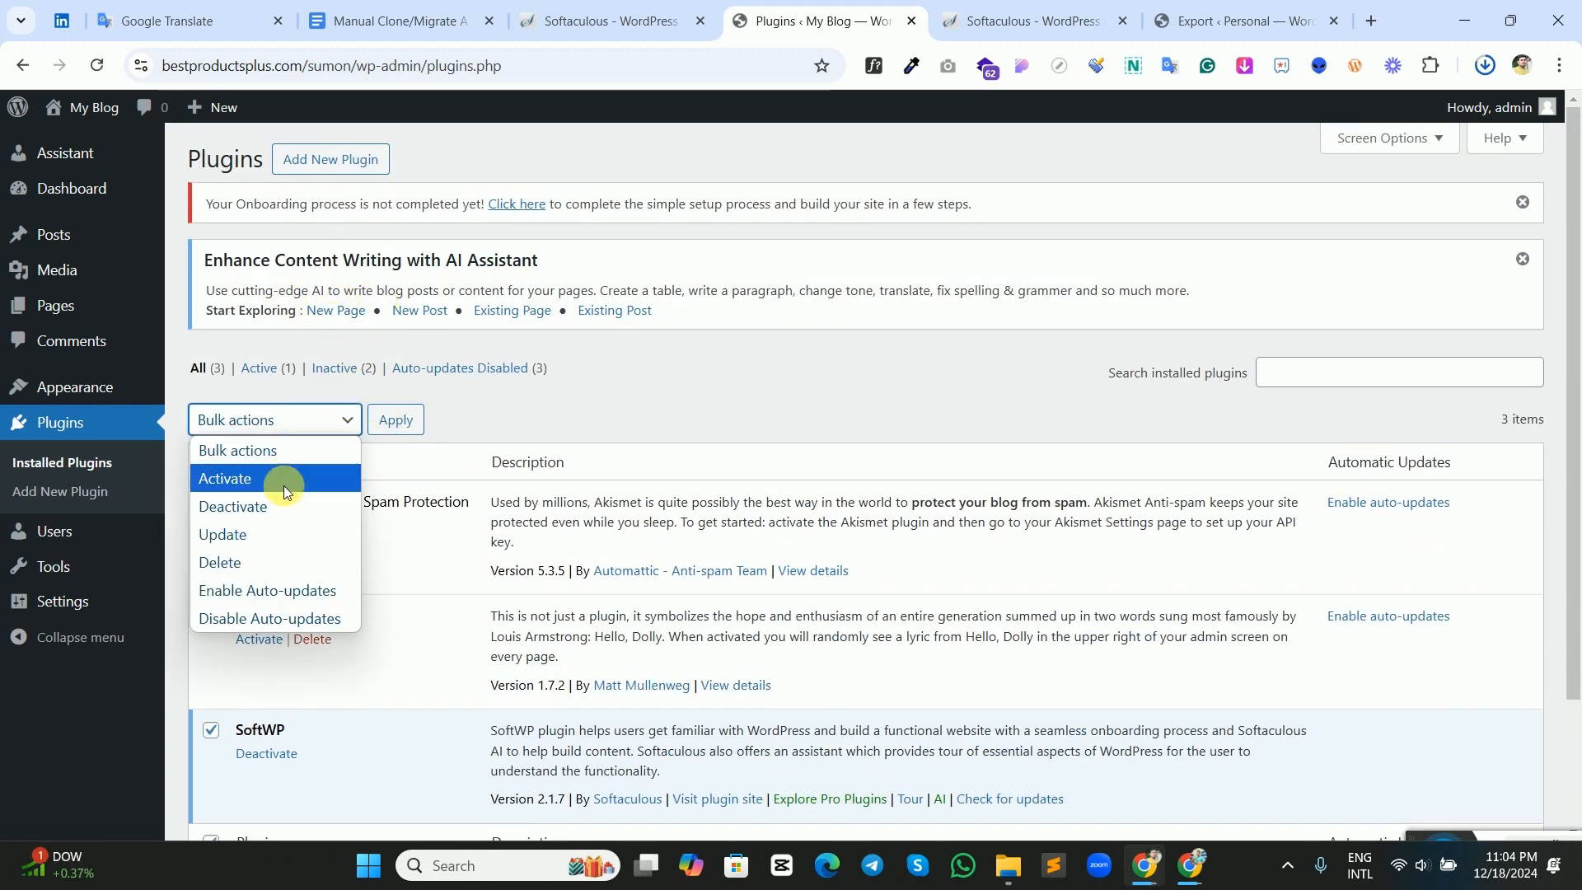
{"action": "left_click", "coordinate": [243, 561]}
{"action": "left_click", "coordinate": [403, 425]}
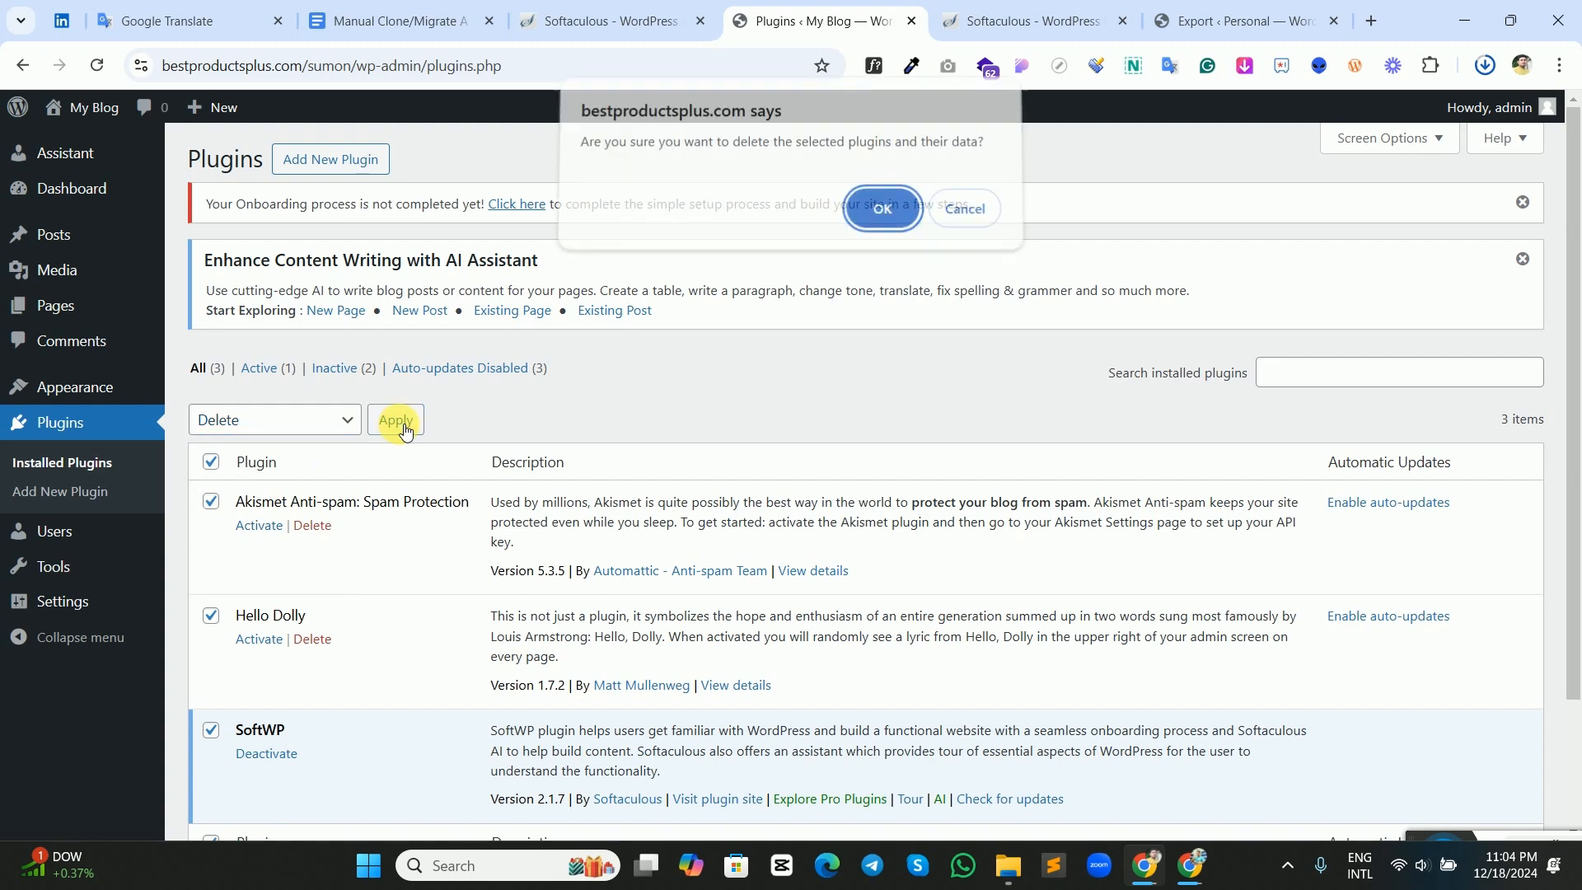
{"action": "left_click", "coordinate": [878, 213]}
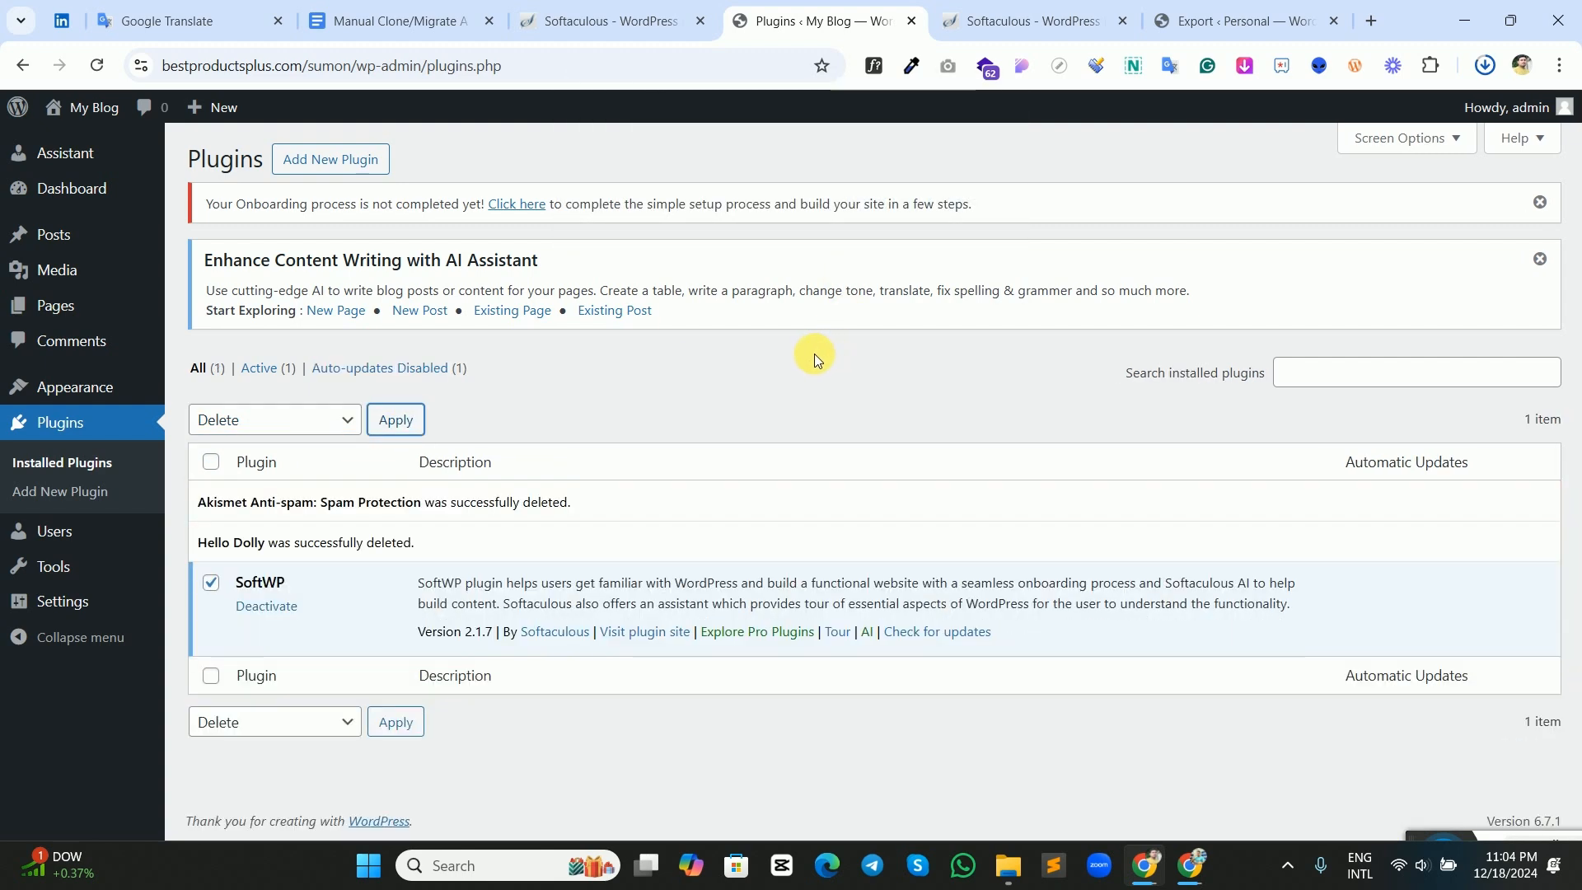
Deactivate the SoftWP plugin and delete it with its data.
{"action": "left_click", "coordinate": [271, 606]}
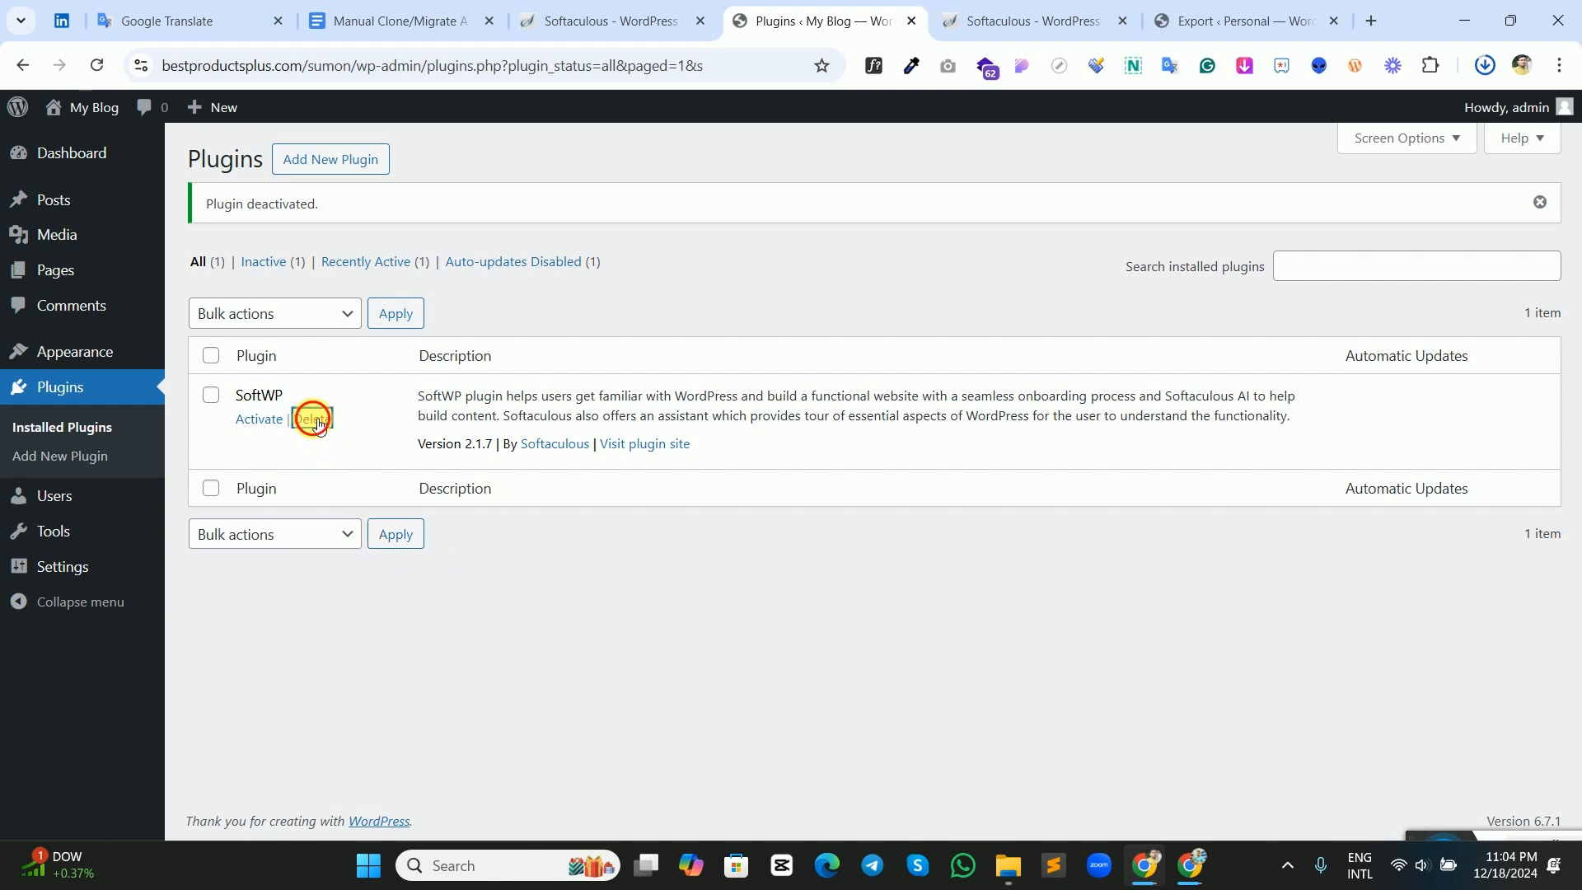
{"action": "left_click", "coordinate": [315, 420]}
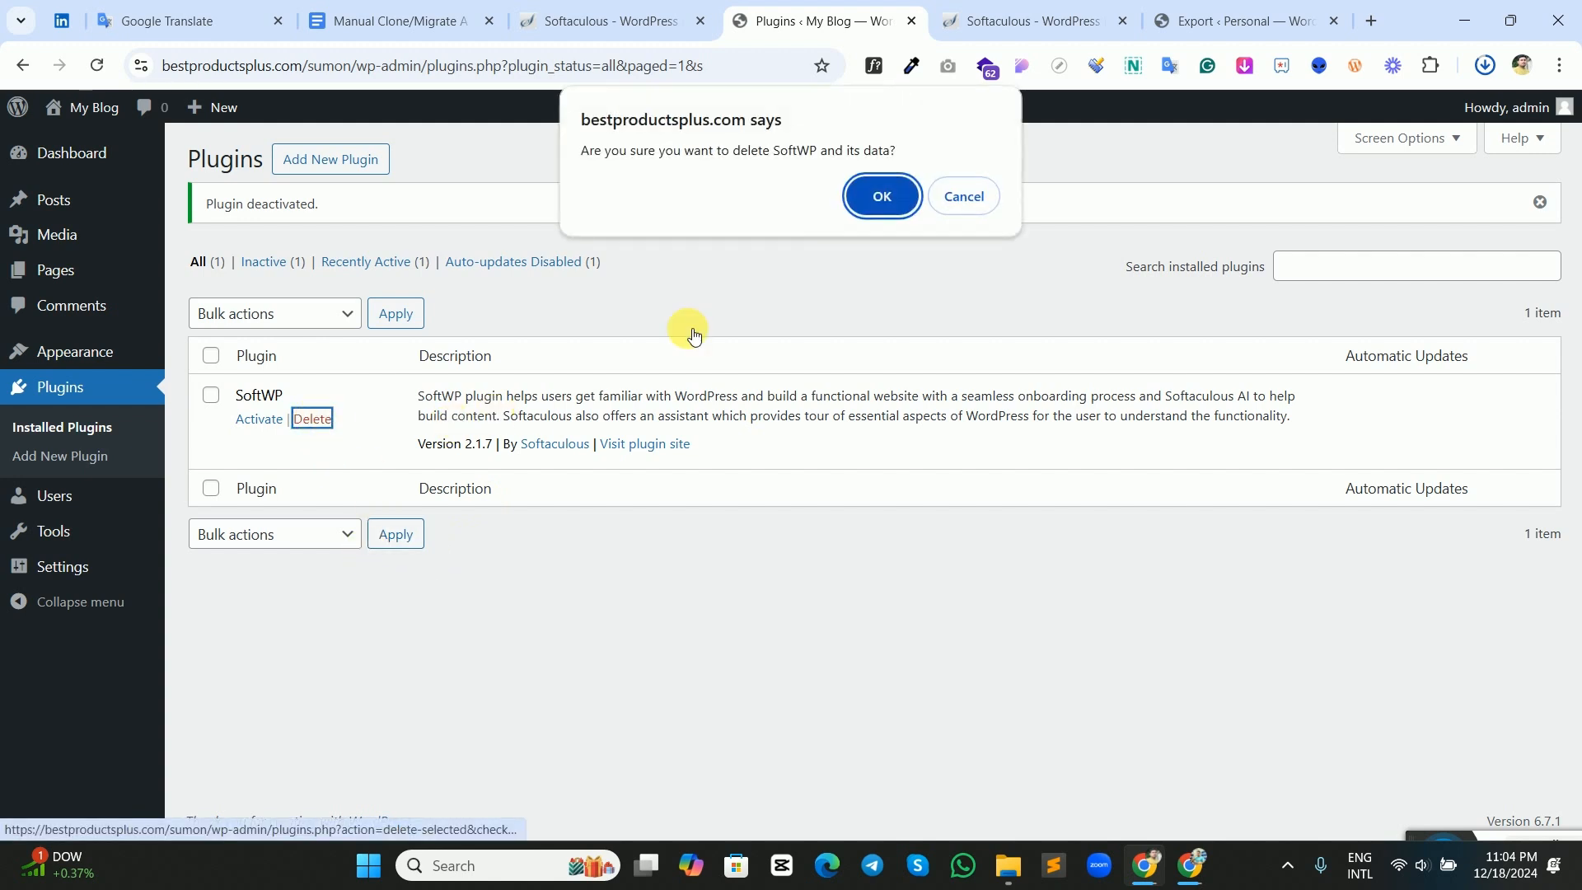
{"action": "left_click", "coordinate": [858, 197]}
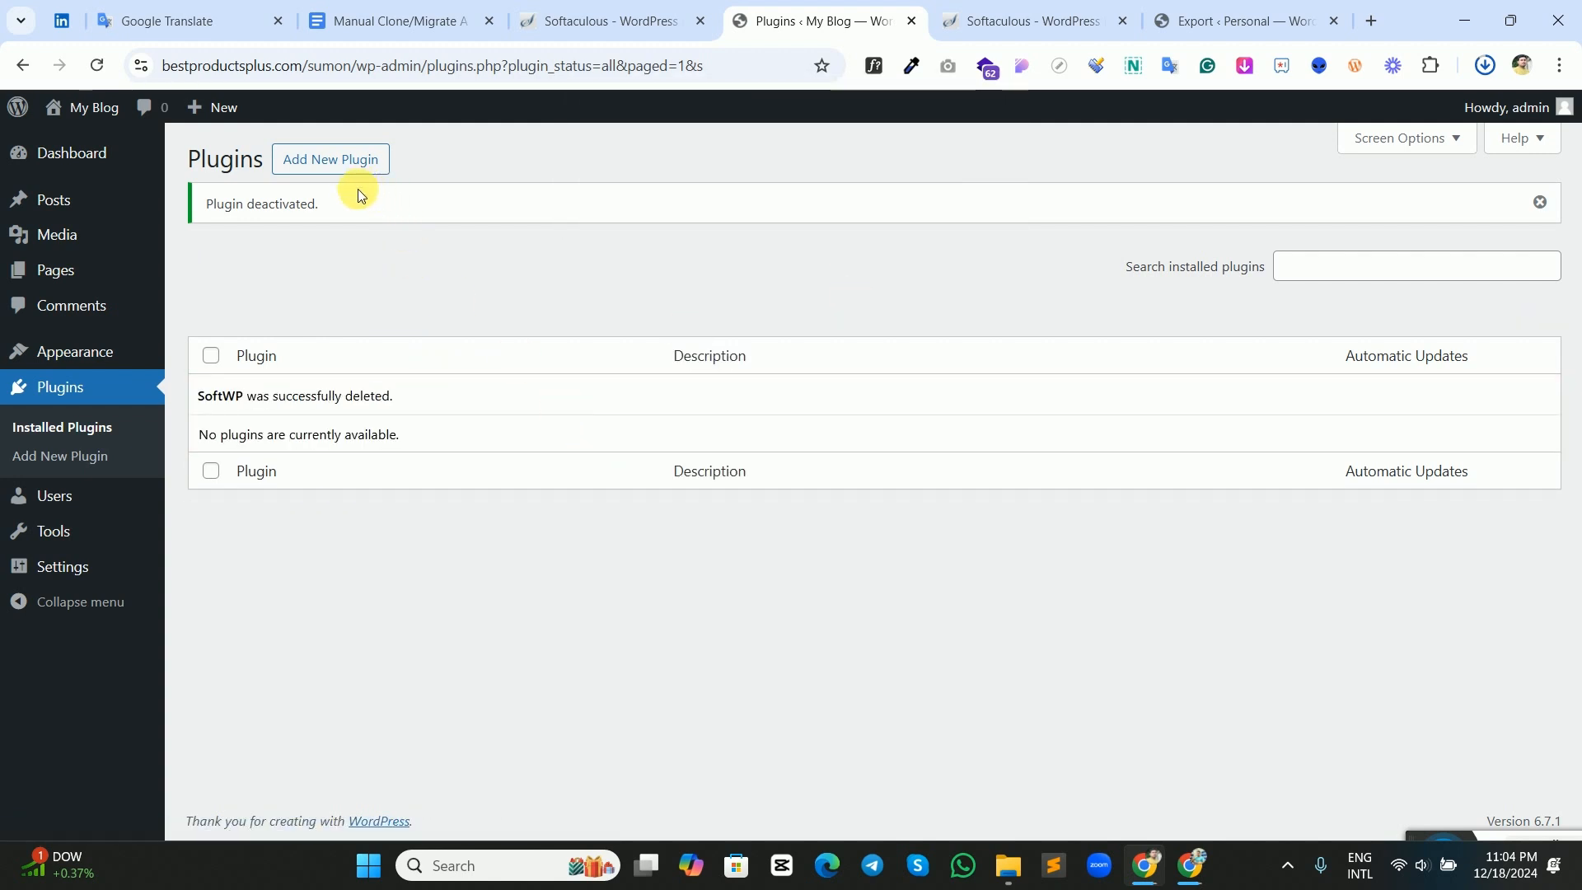
Search the plugin directory for "all in one", then install and activate All-in-One WP Migration and Backup on the new site.
{"action": "left_click", "coordinate": [346, 163]}
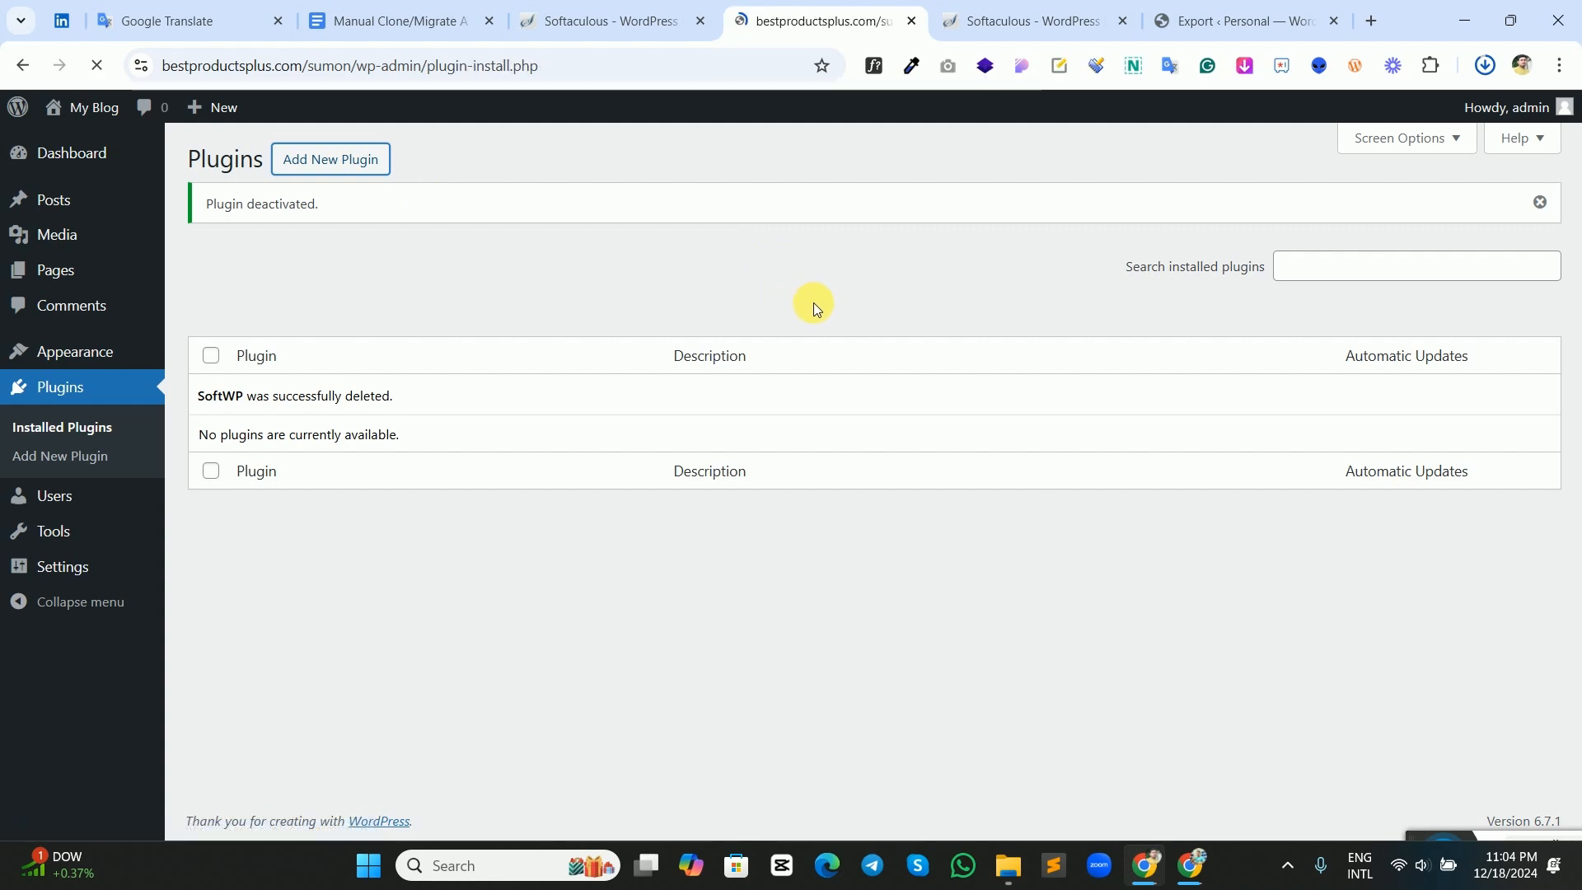
{"action": "left_click", "coordinate": [1178, 219]}
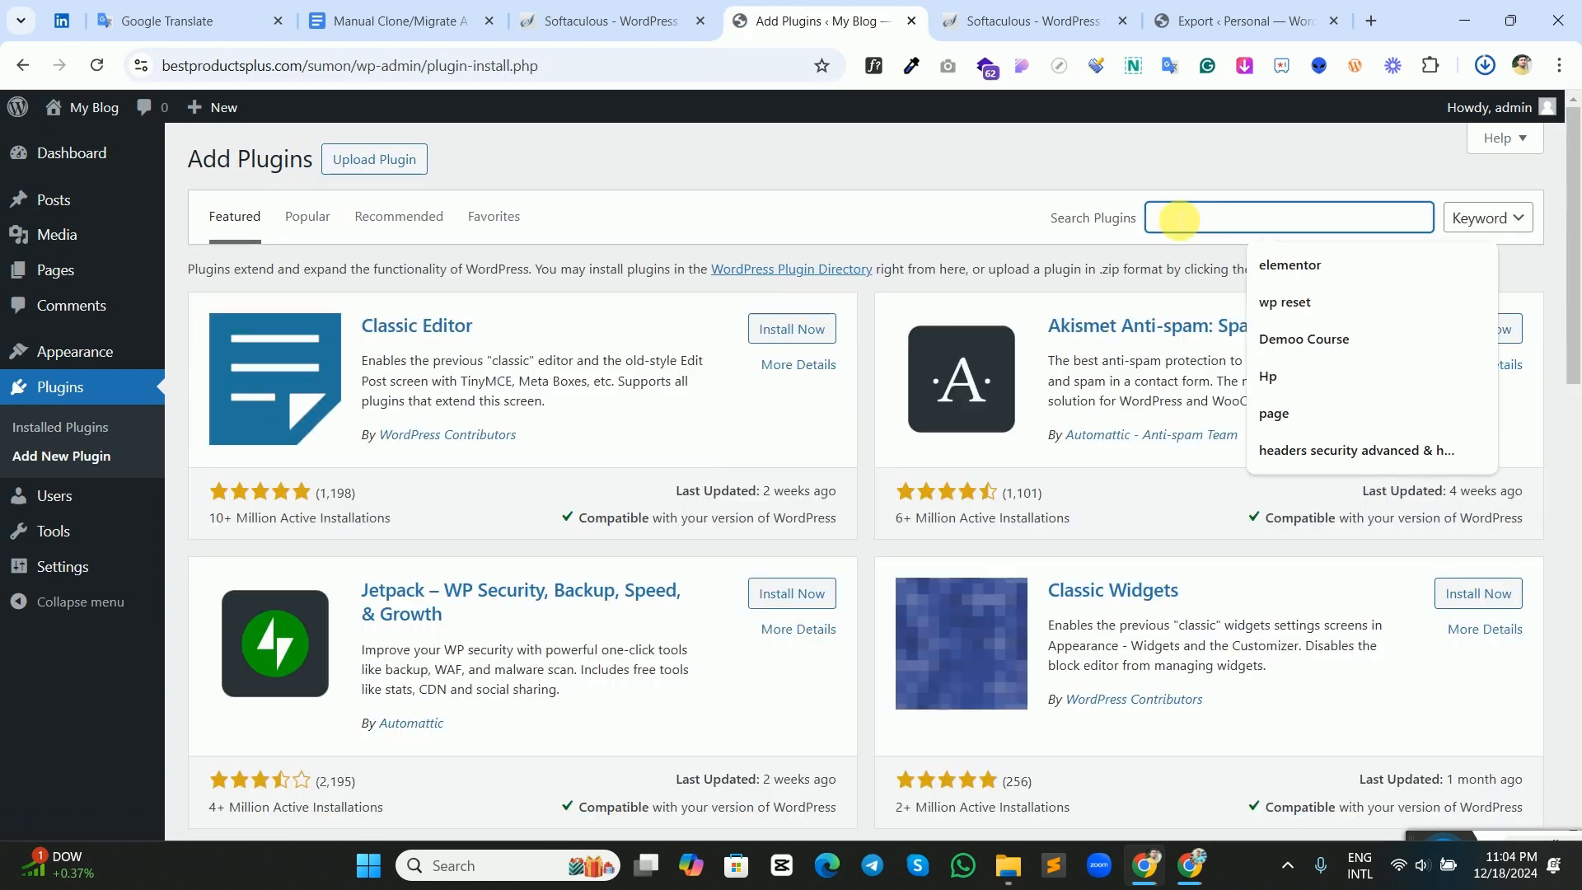
{"action": "type", "text": "al"}
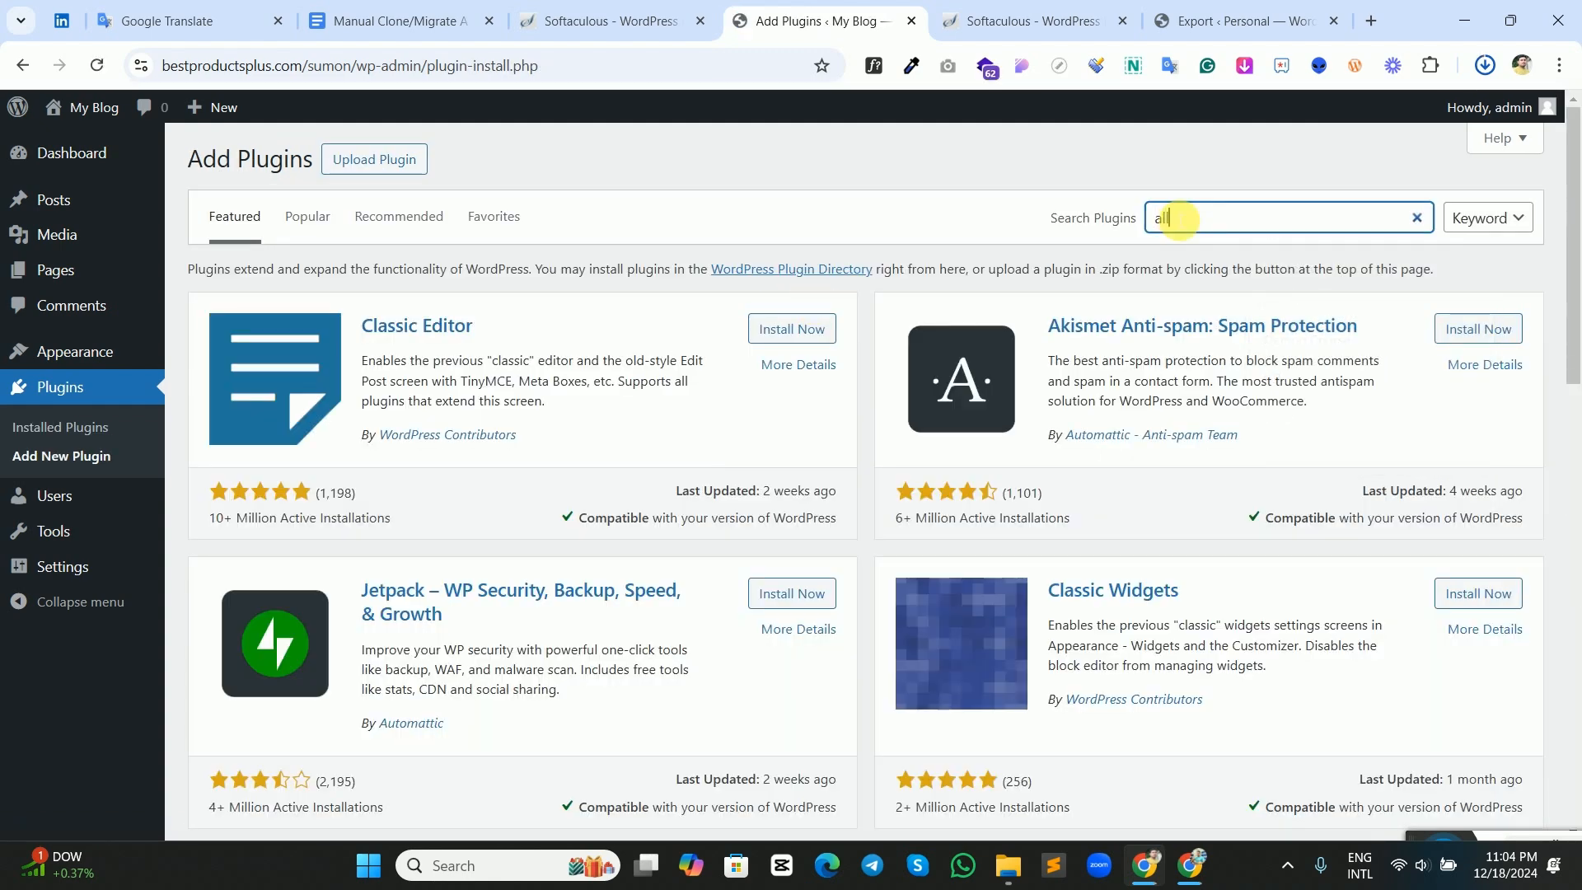
{"action": "type", "text": "l "}
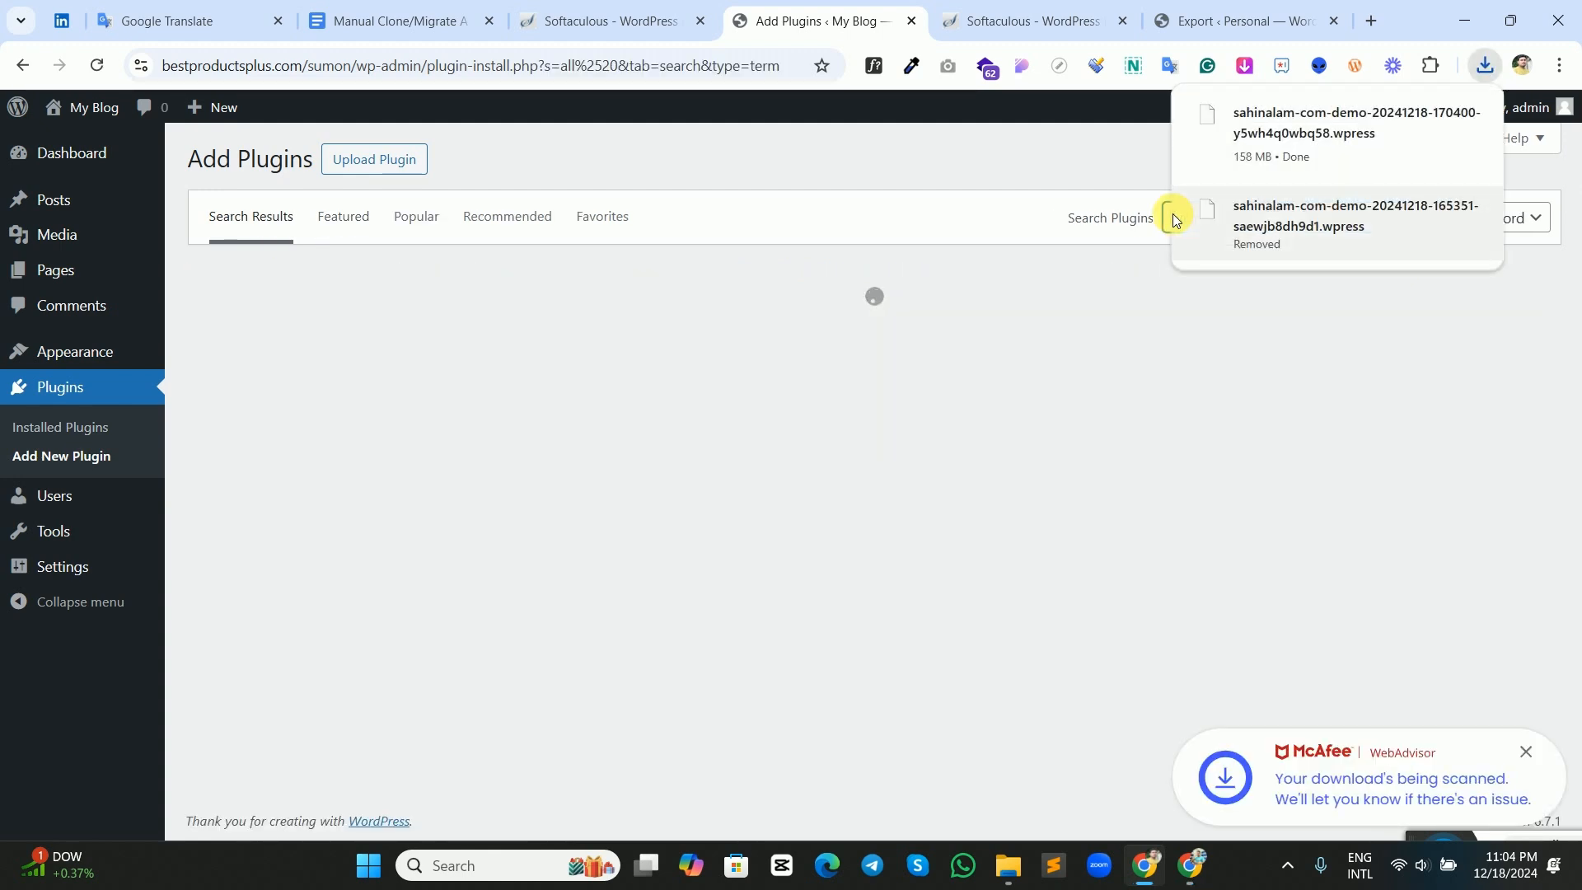
{"action": "type", "text": "in one"}
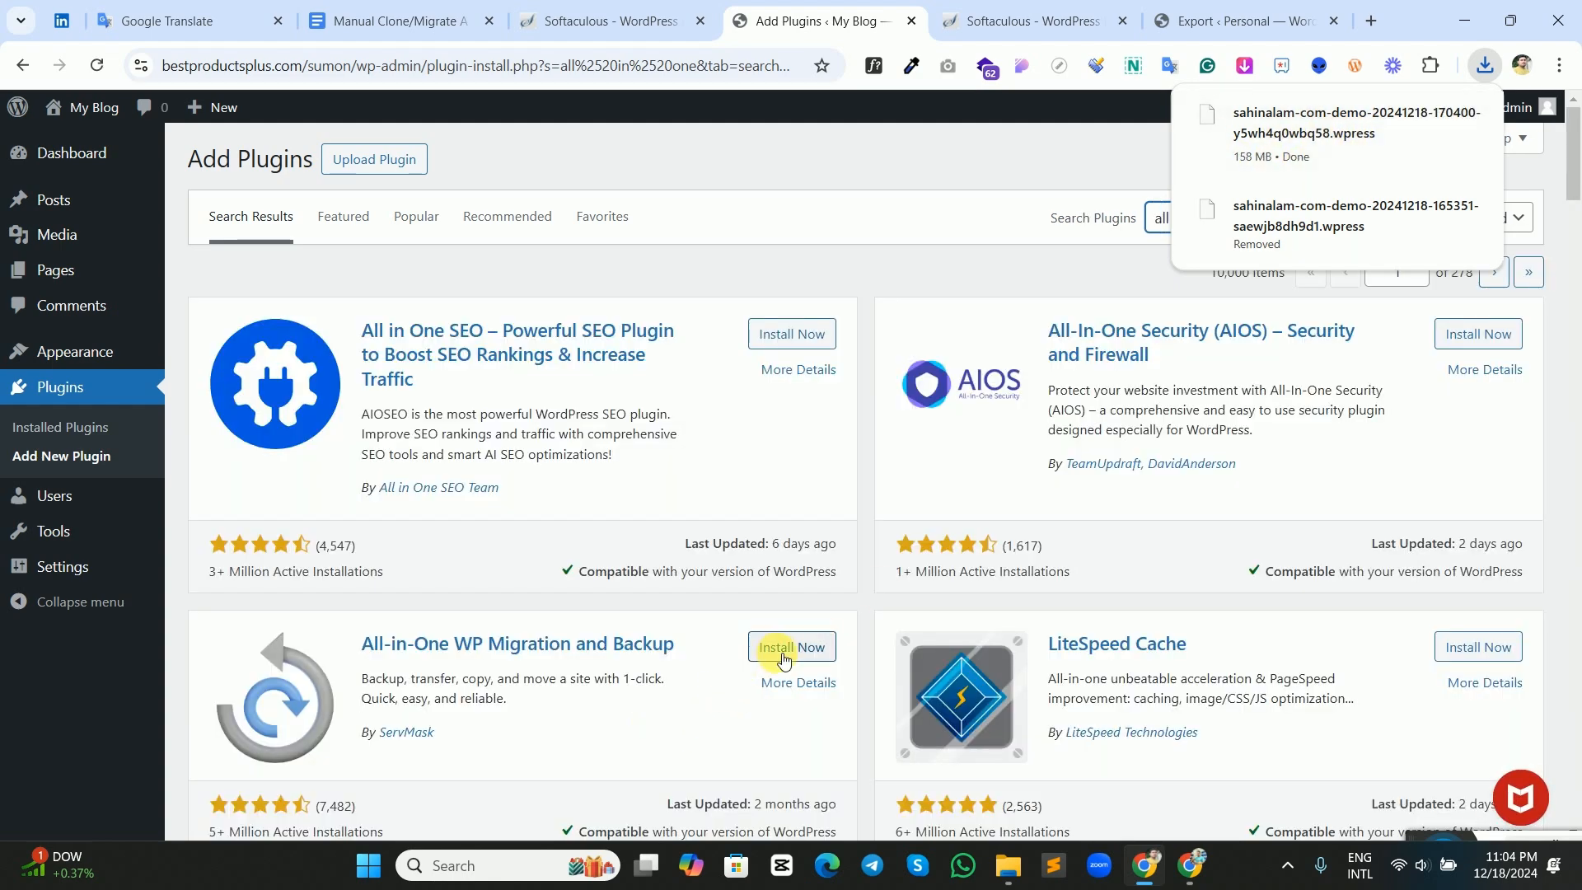
{"action": "left_click", "coordinate": [783, 659]}
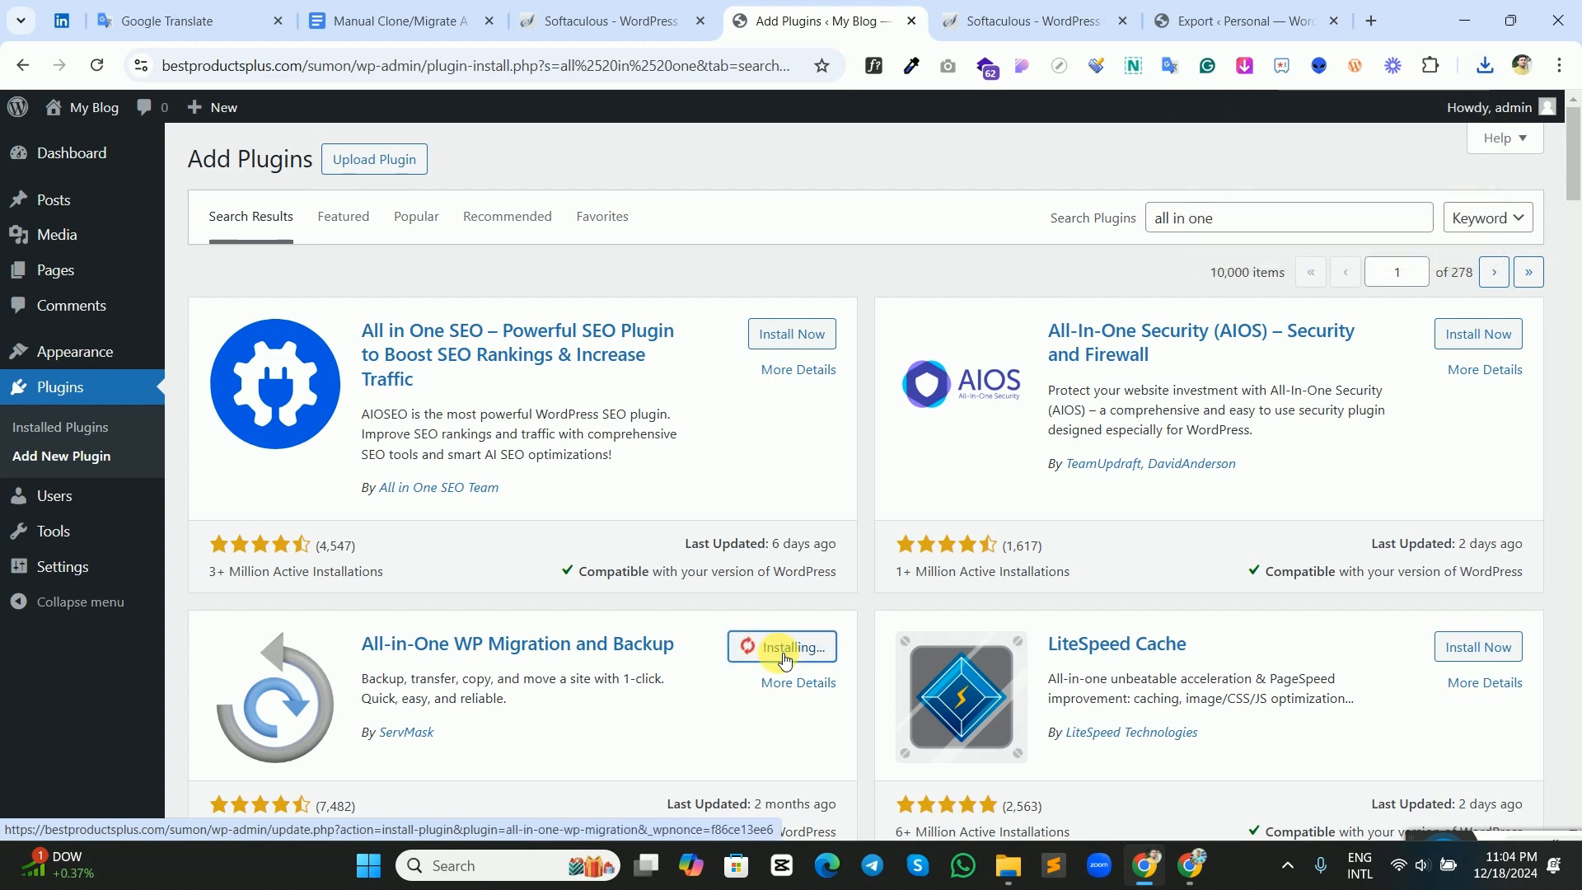
{"action": "scroll", "coordinate": [774, 652], "scroll_direction": "down", "scroll_amount": 1}
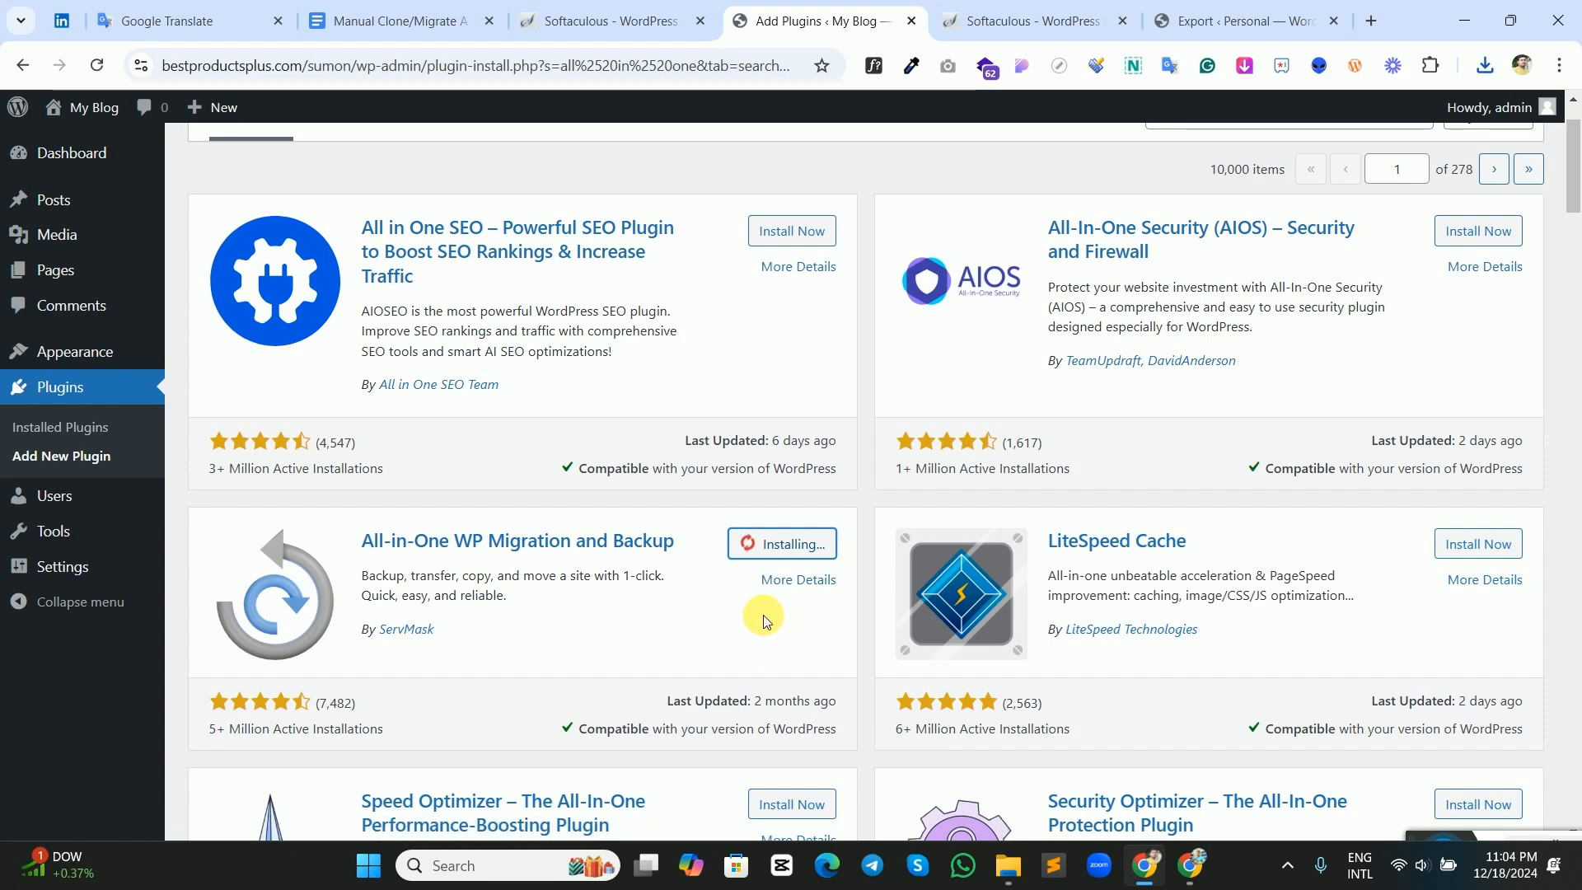
{"action": "left_click", "coordinate": [791, 547]}
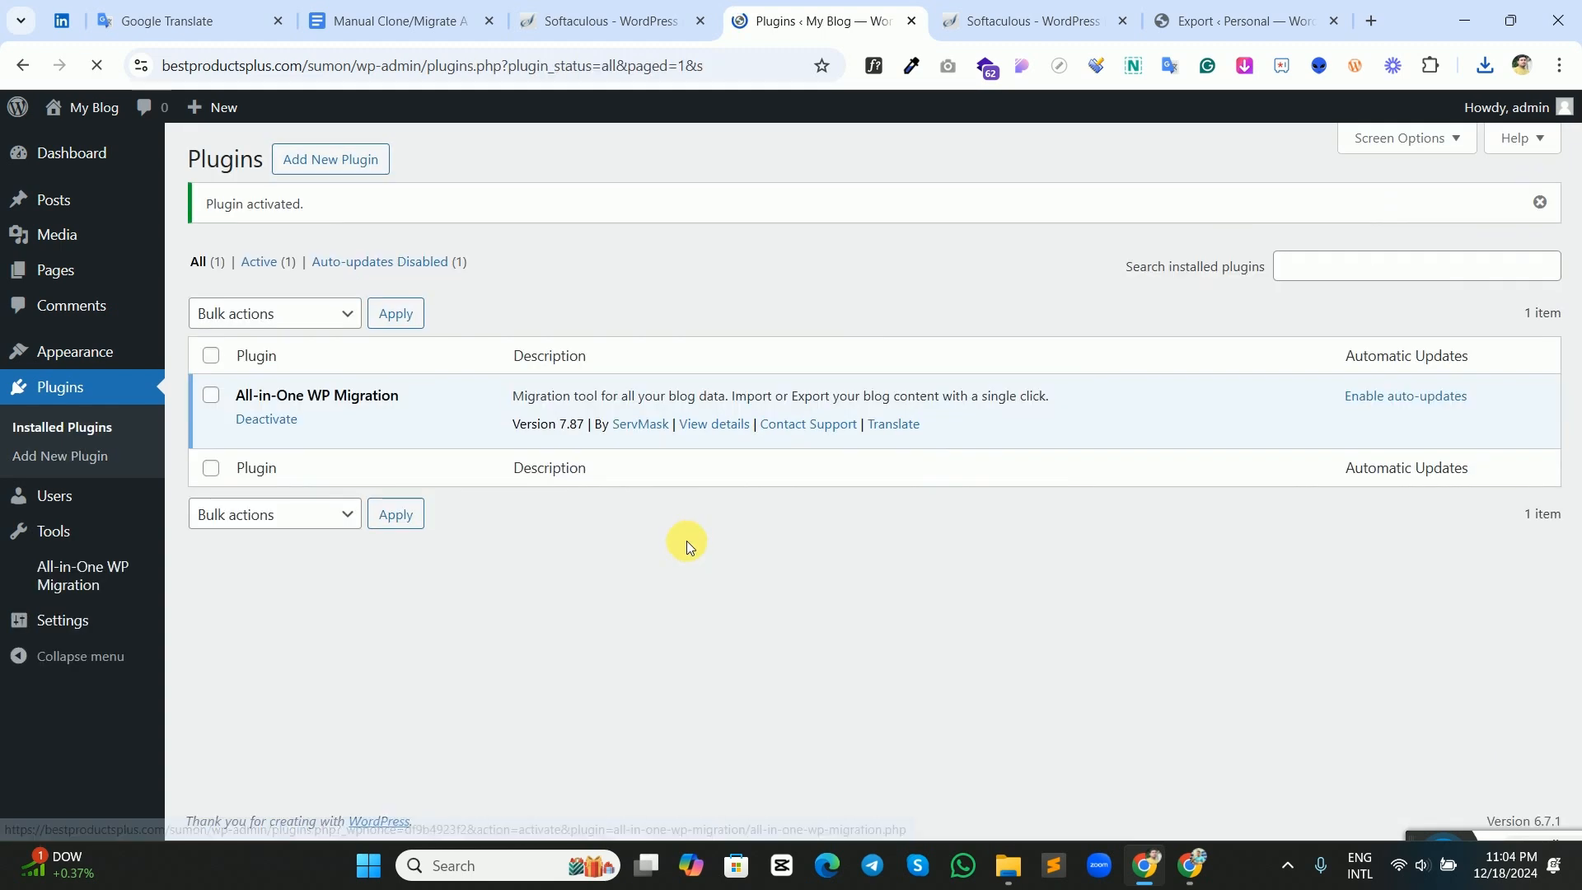
View the new site's home page in a separate tab and compare it with the demo gym site's home page.
{"action": "right_click", "coordinate": [115, 108]}
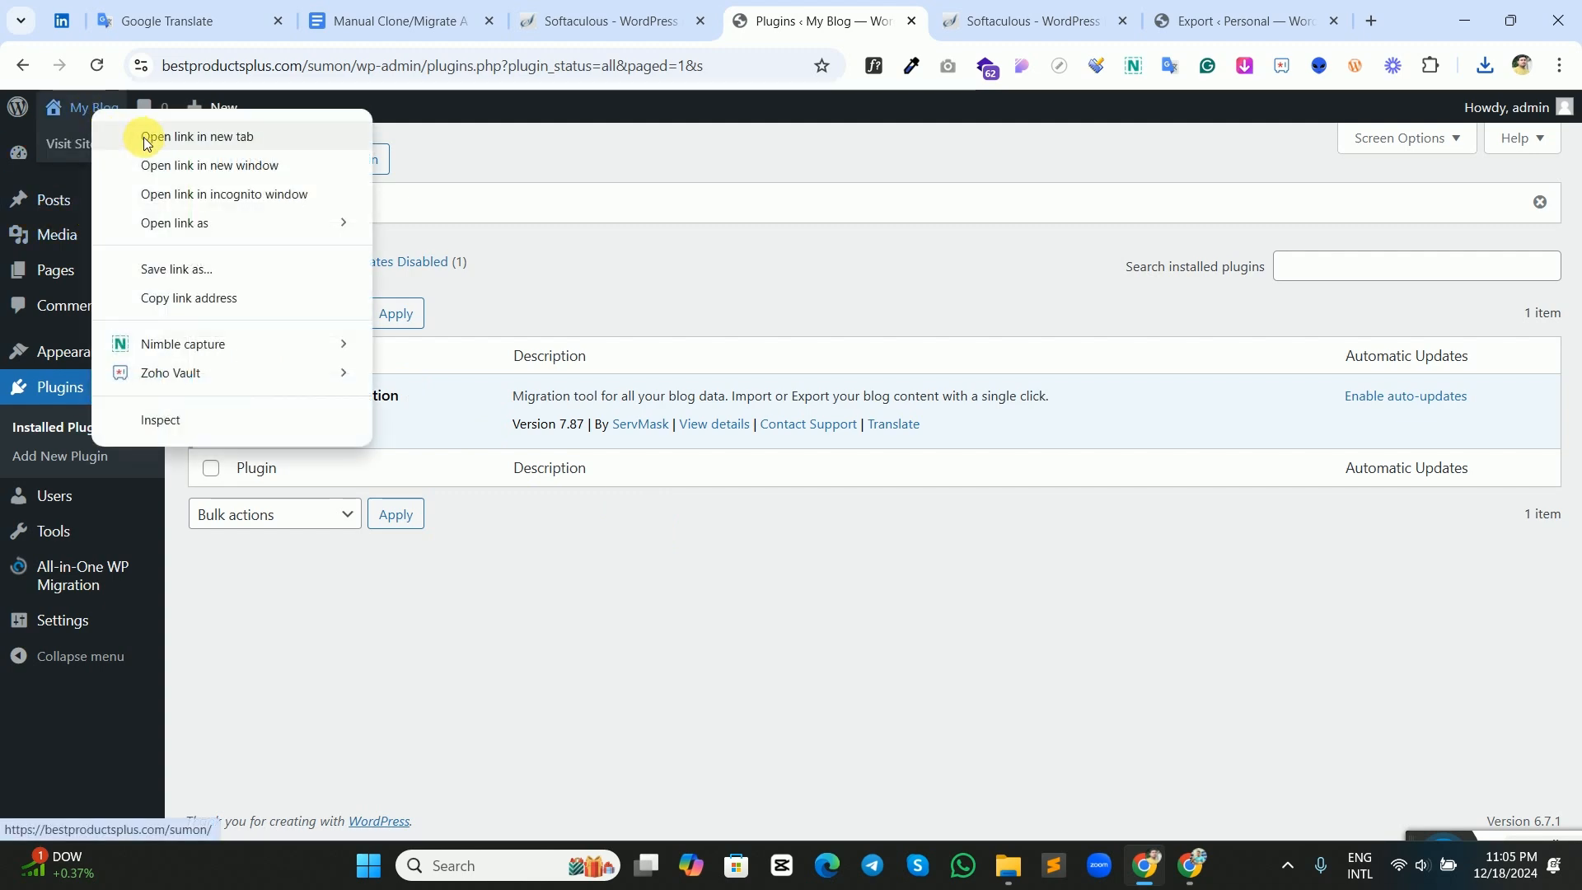
{"action": "left_click", "coordinate": [165, 135]}
{"action": "left_click", "coordinate": [897, 20]}
{"action": "scroll", "coordinate": [838, 354], "scroll_direction": "down", "scroll_amount": 10}
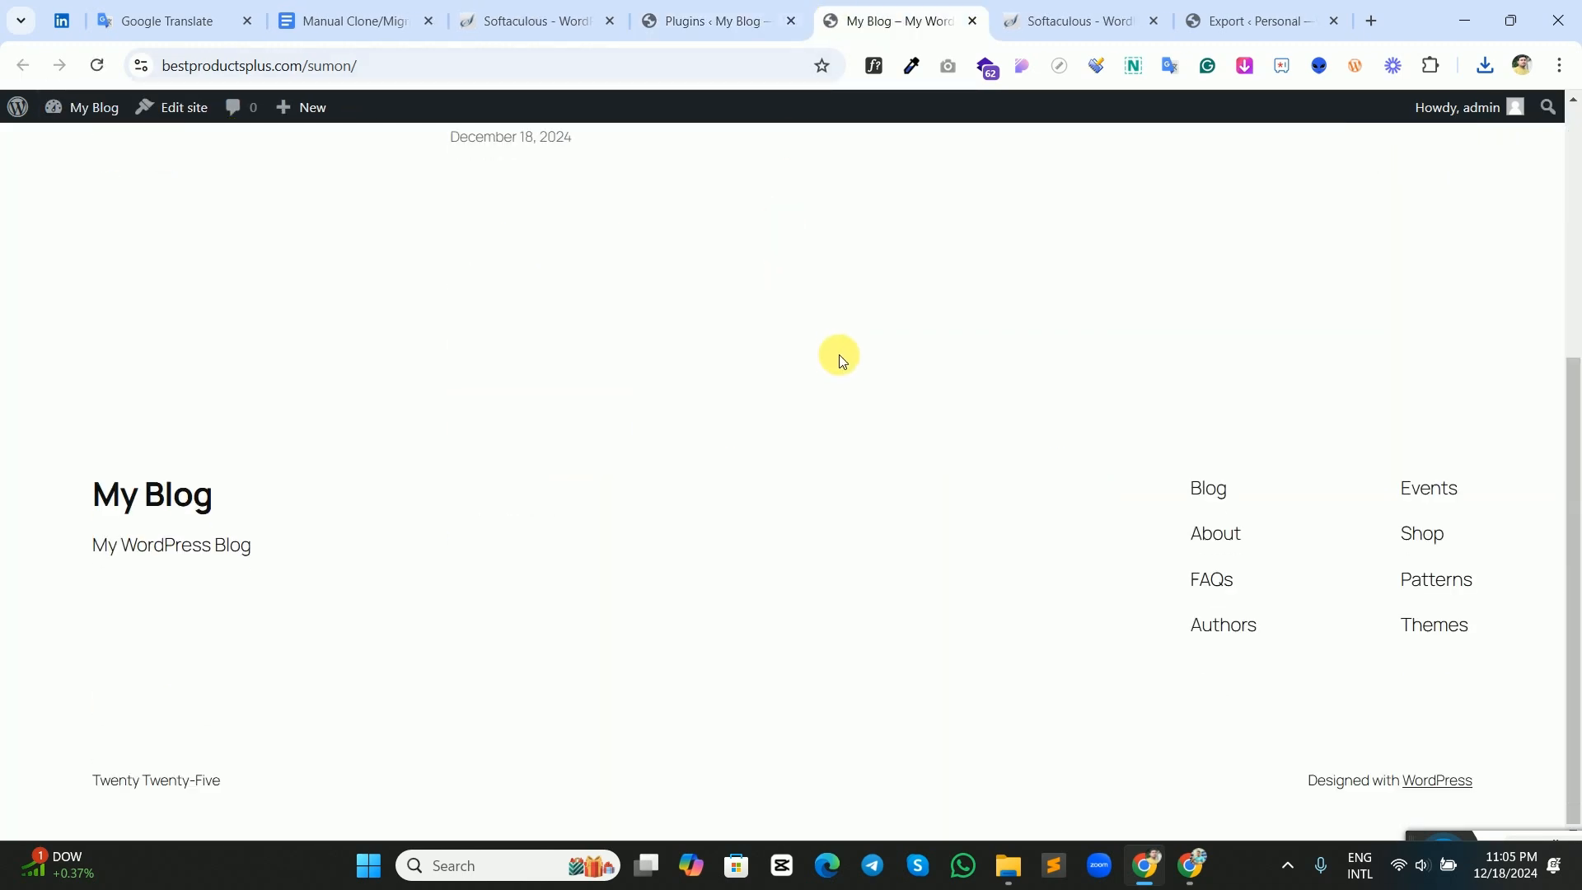
{"action": "scroll", "coordinate": [929, 484], "scroll_direction": "up", "scroll_amount": 10}
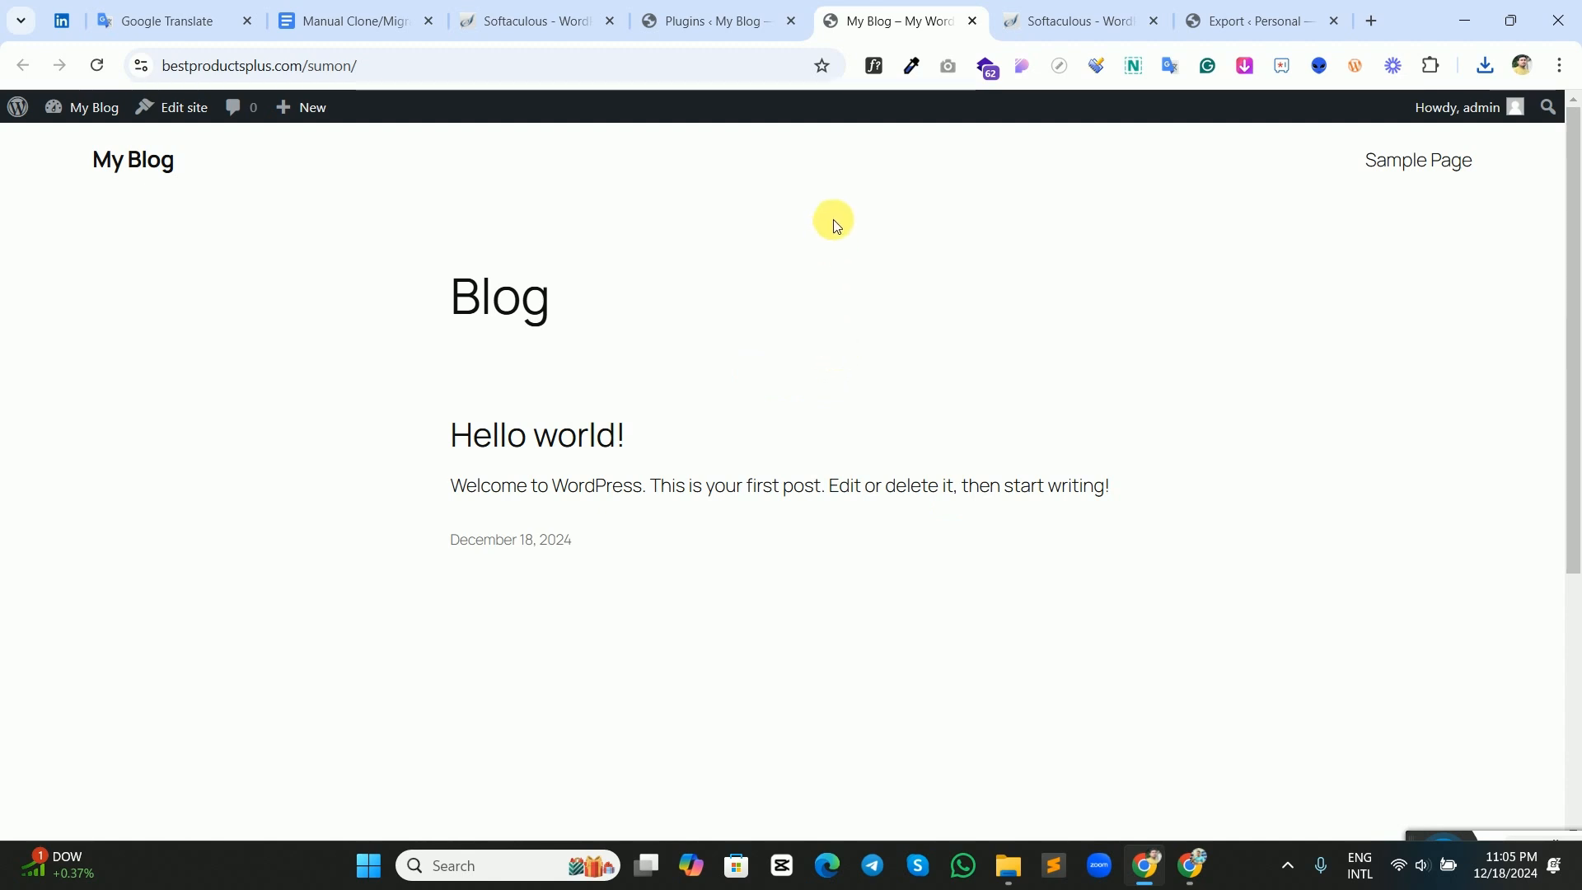
{"action": "left_click", "coordinate": [1219, 18]}
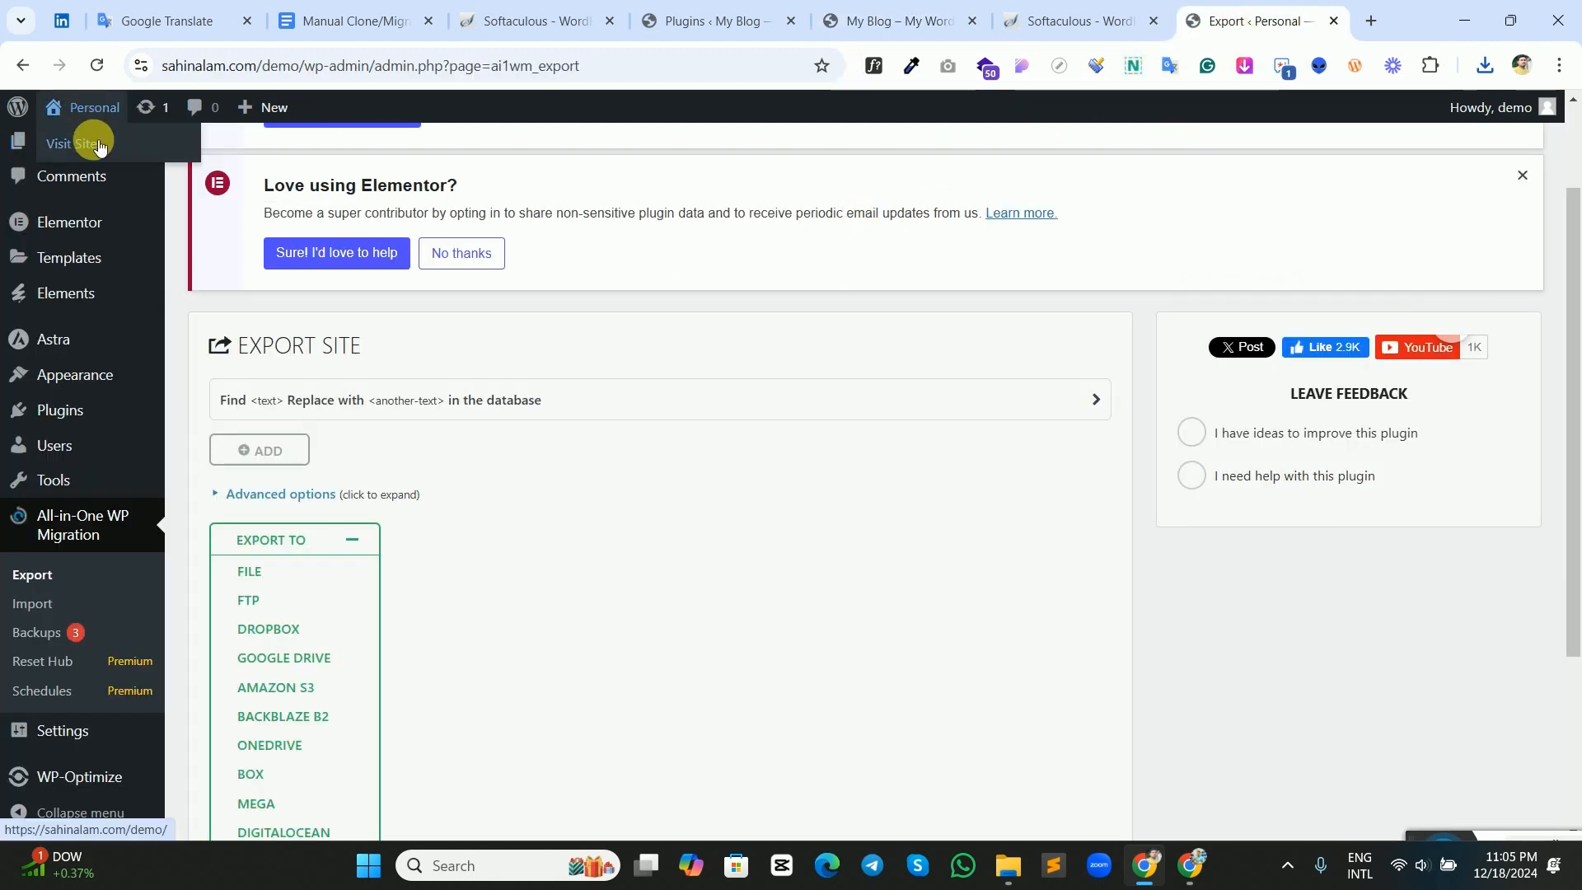
{"action": "left_click", "coordinate": [83, 145]}
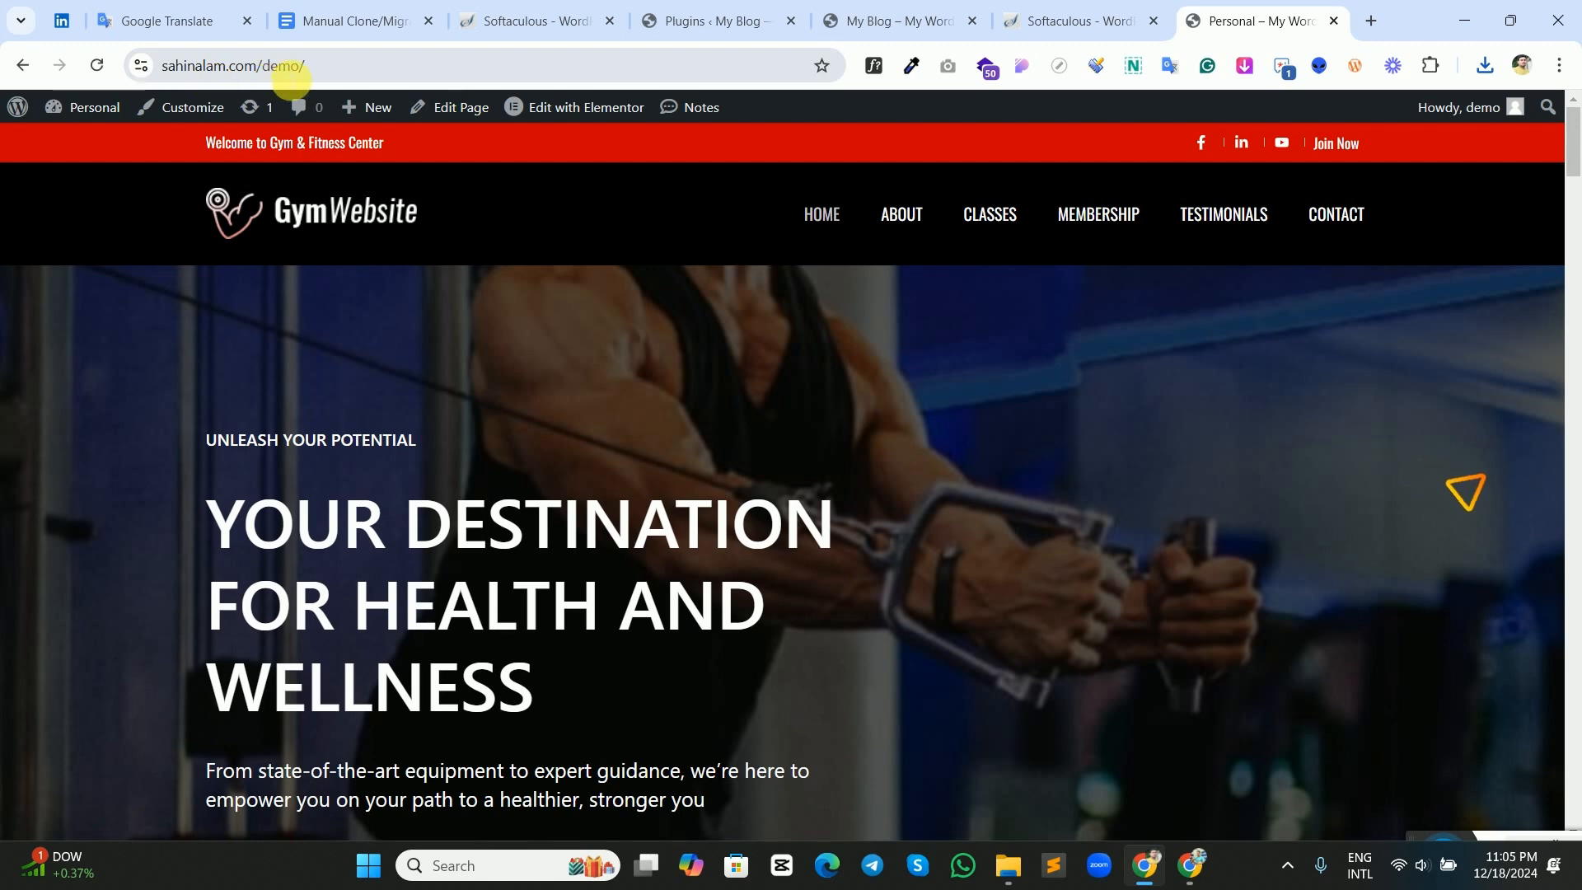
Compare the new site's default blog page with the demo gym home page and check the migration plugin's available options.
{"action": "left_click", "coordinate": [873, 20]}
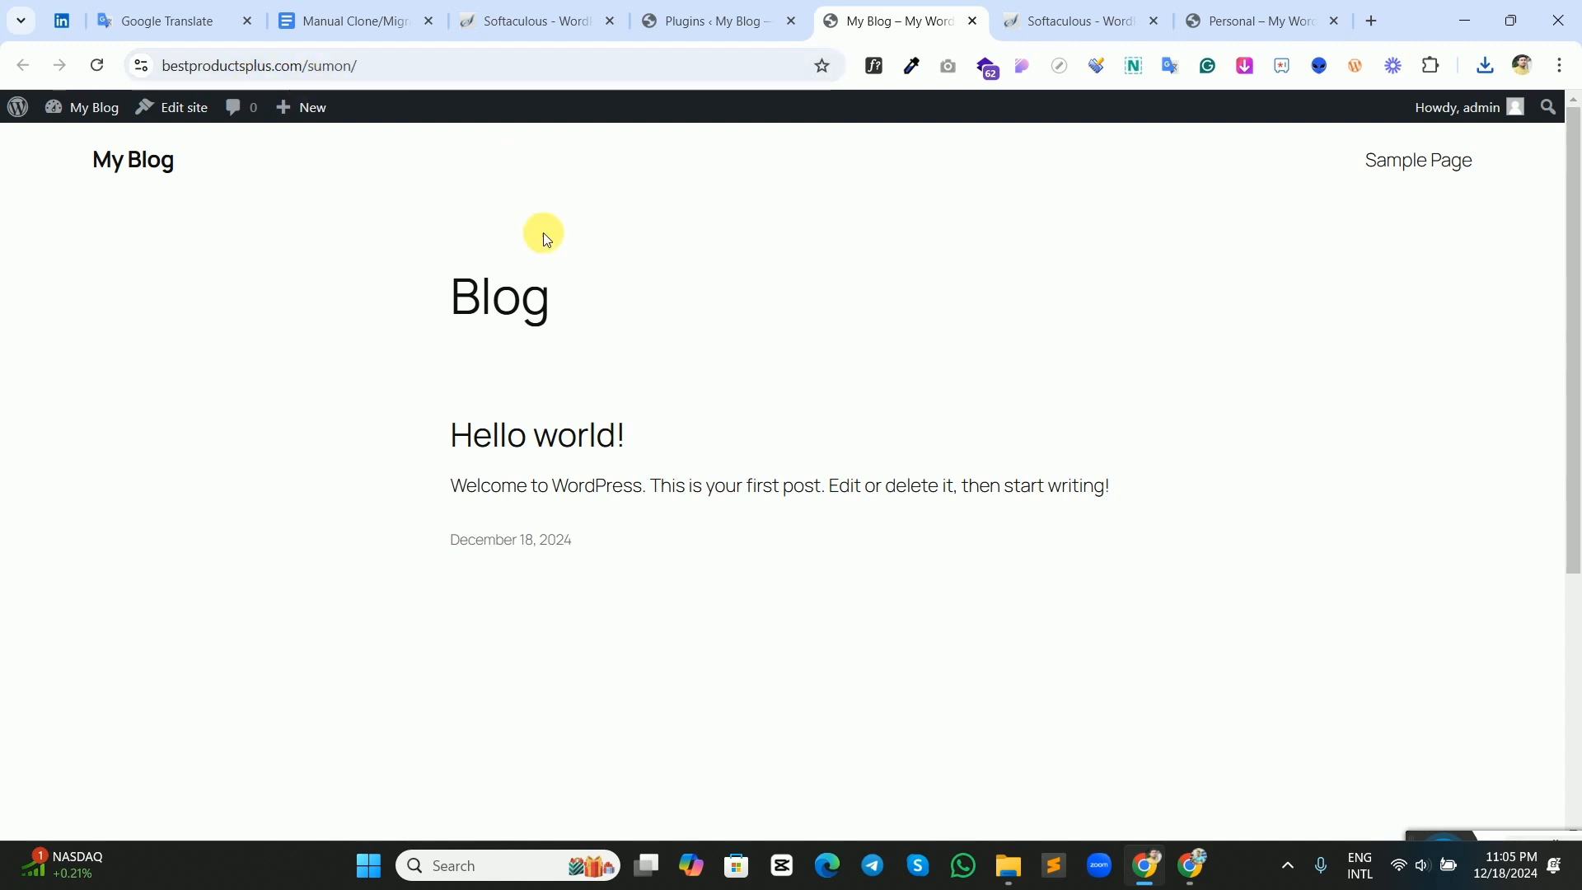
{"action": "left_click", "coordinate": [462, 62]}
{"action": "left_click", "coordinate": [462, 62]}
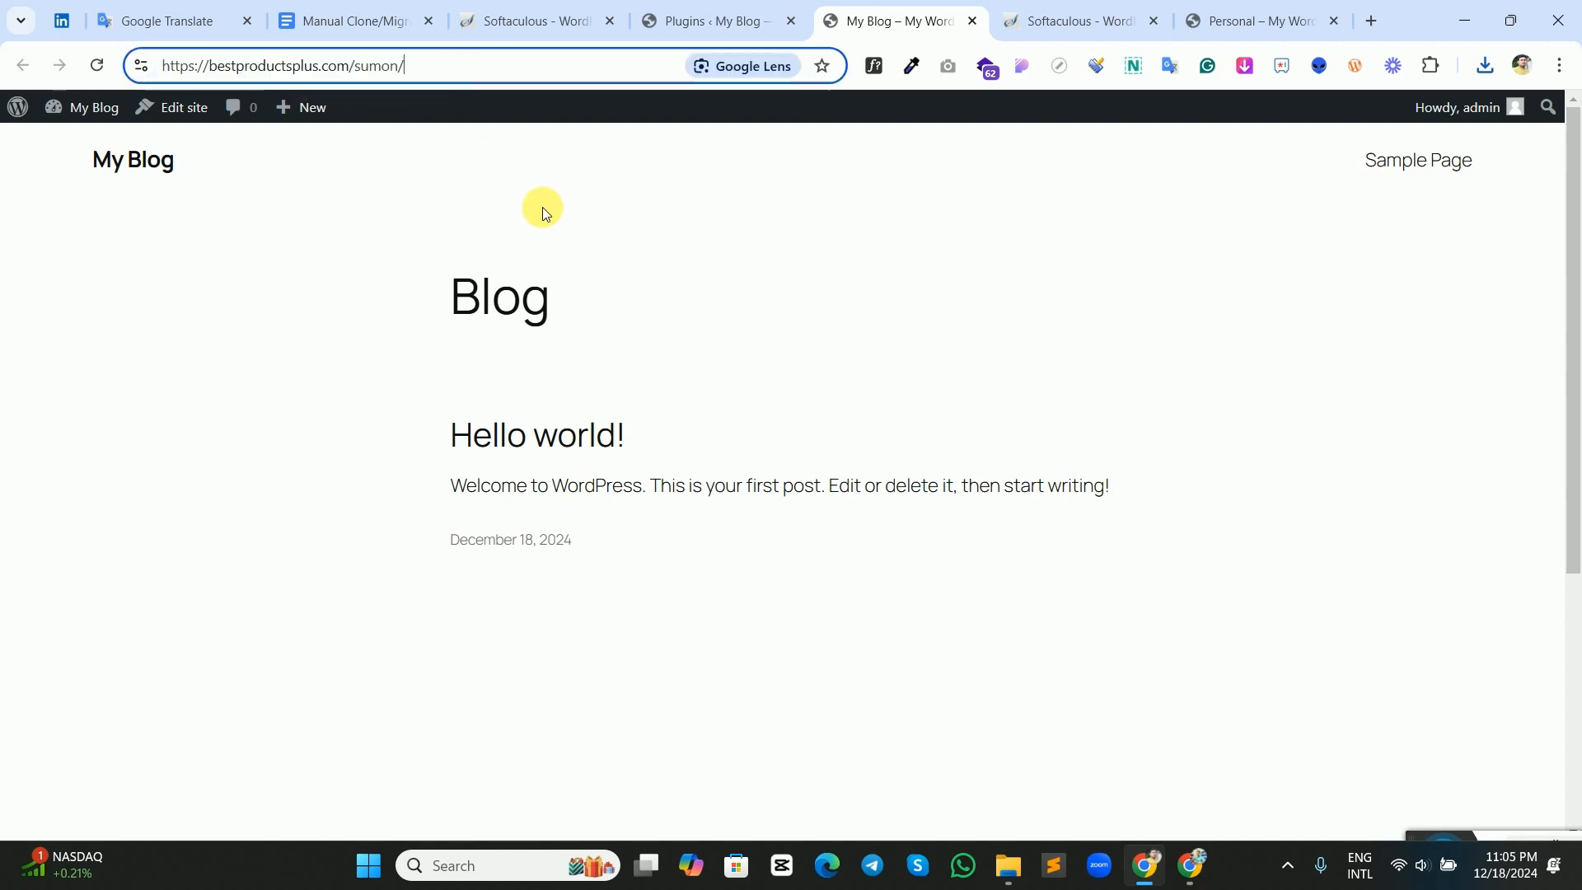
{"action": "scroll", "coordinate": [709, 330], "scroll_direction": "down", "scroll_amount": 5}
{"action": "scroll", "coordinate": [1006, 452], "scroll_direction": "up", "scroll_amount": 10}
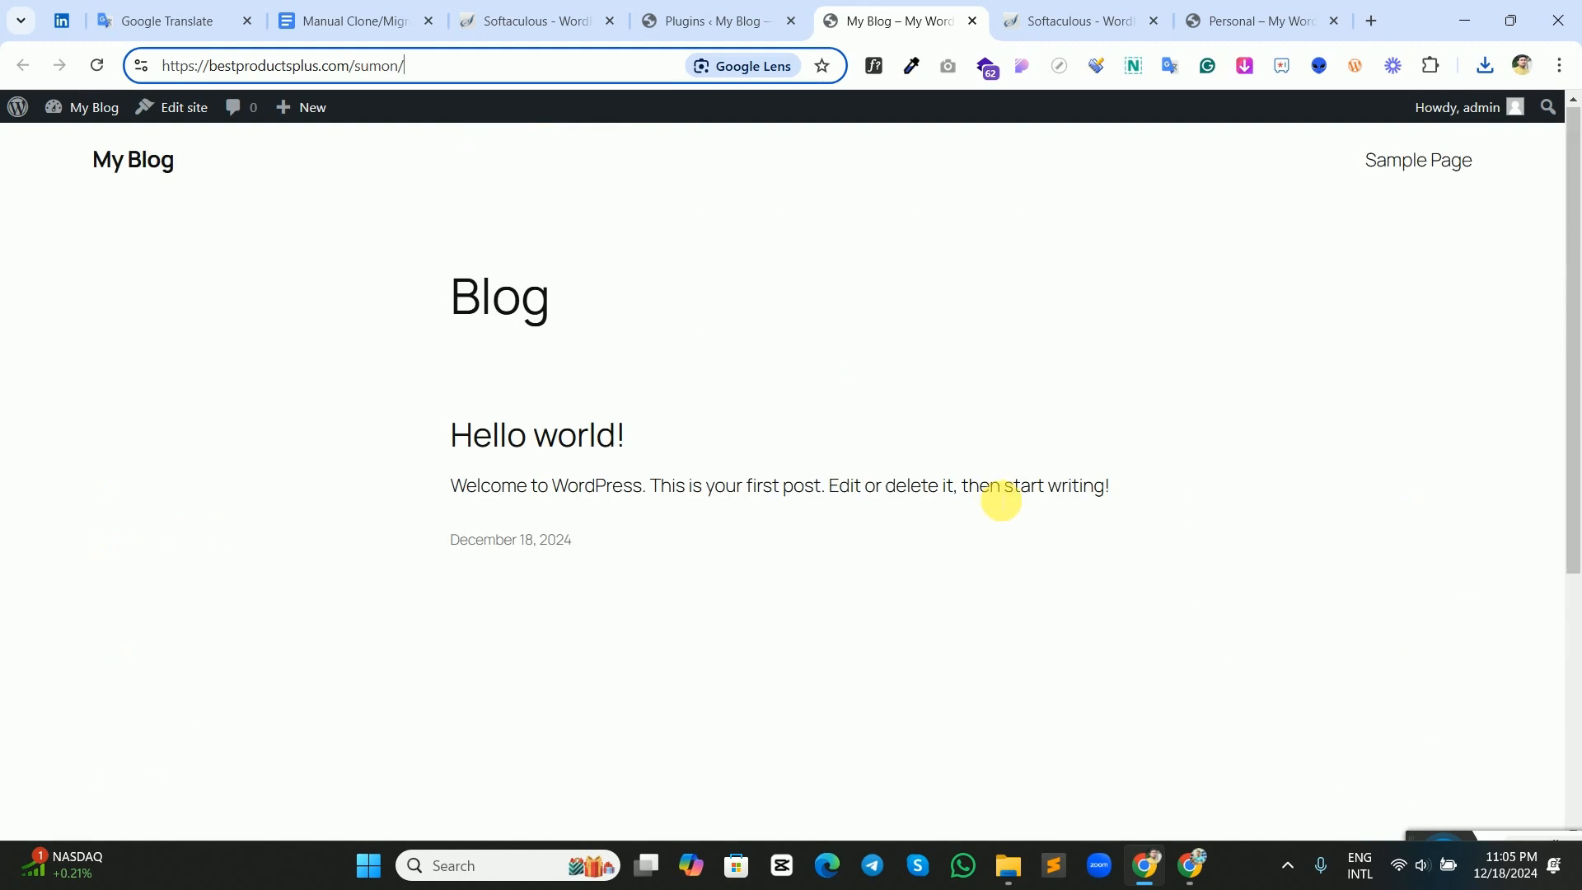
{"action": "left_click", "coordinate": [696, 18]}
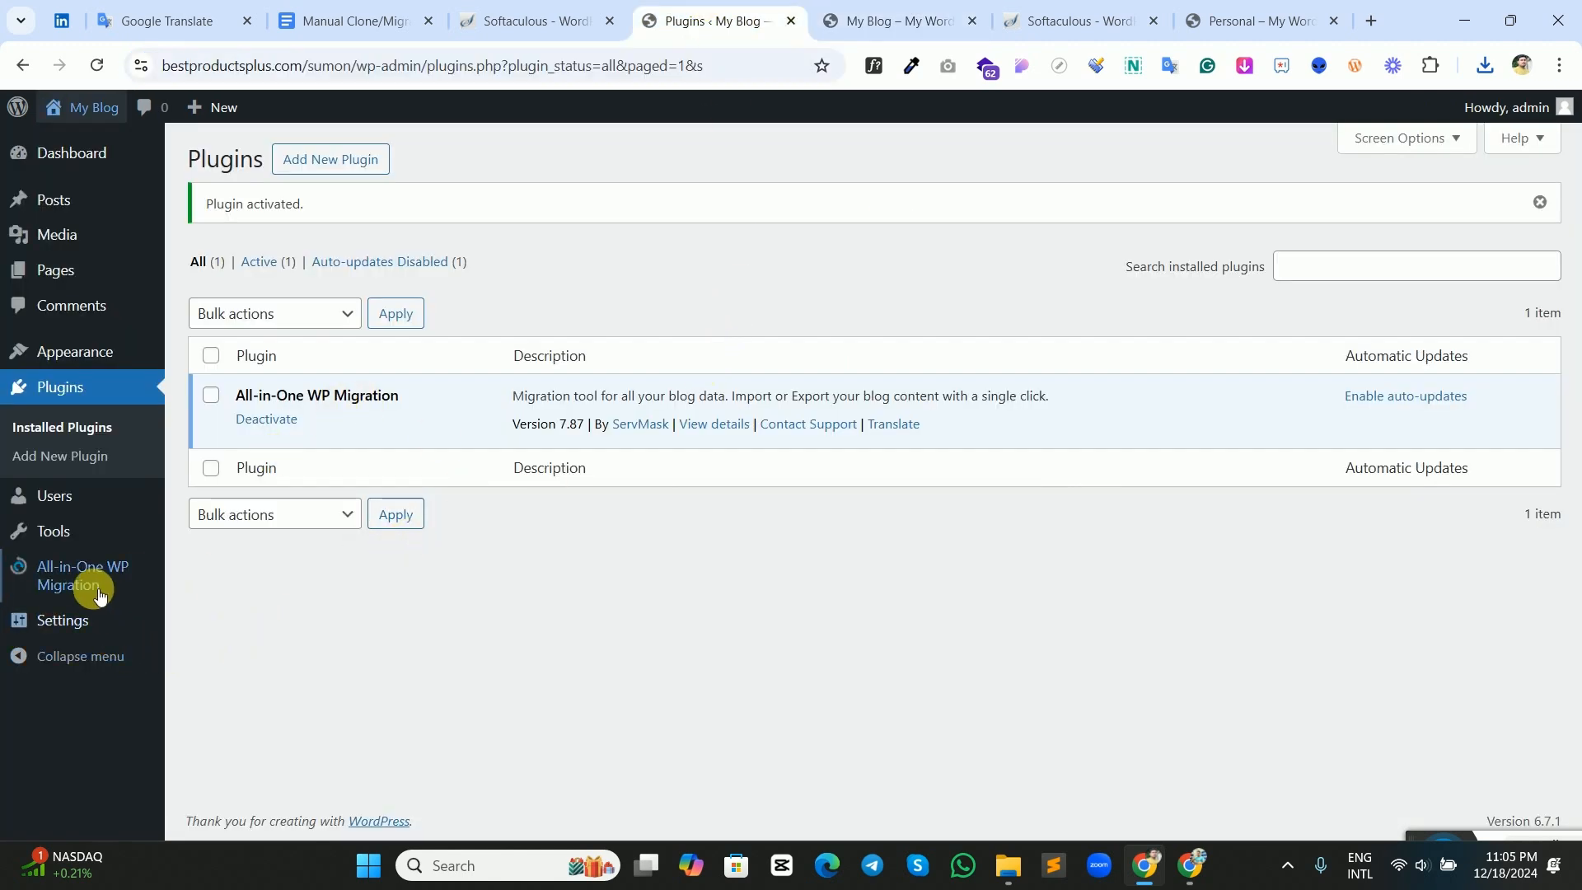
{"action": "mouse_move", "coordinate": [98, 593]}
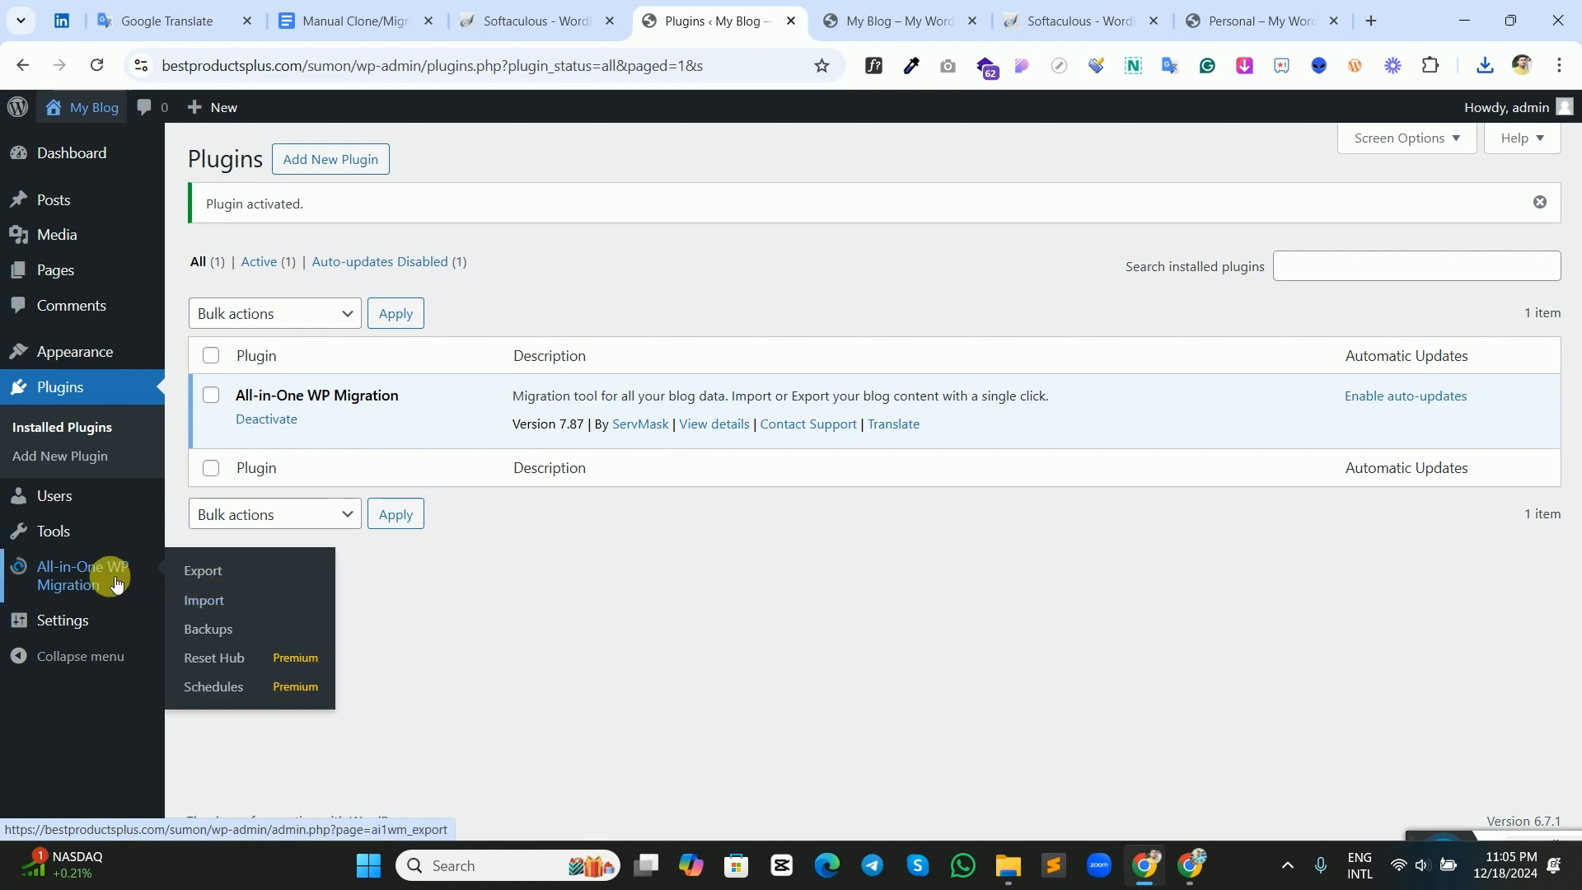
{"action": "left_click", "coordinate": [1258, 31]}
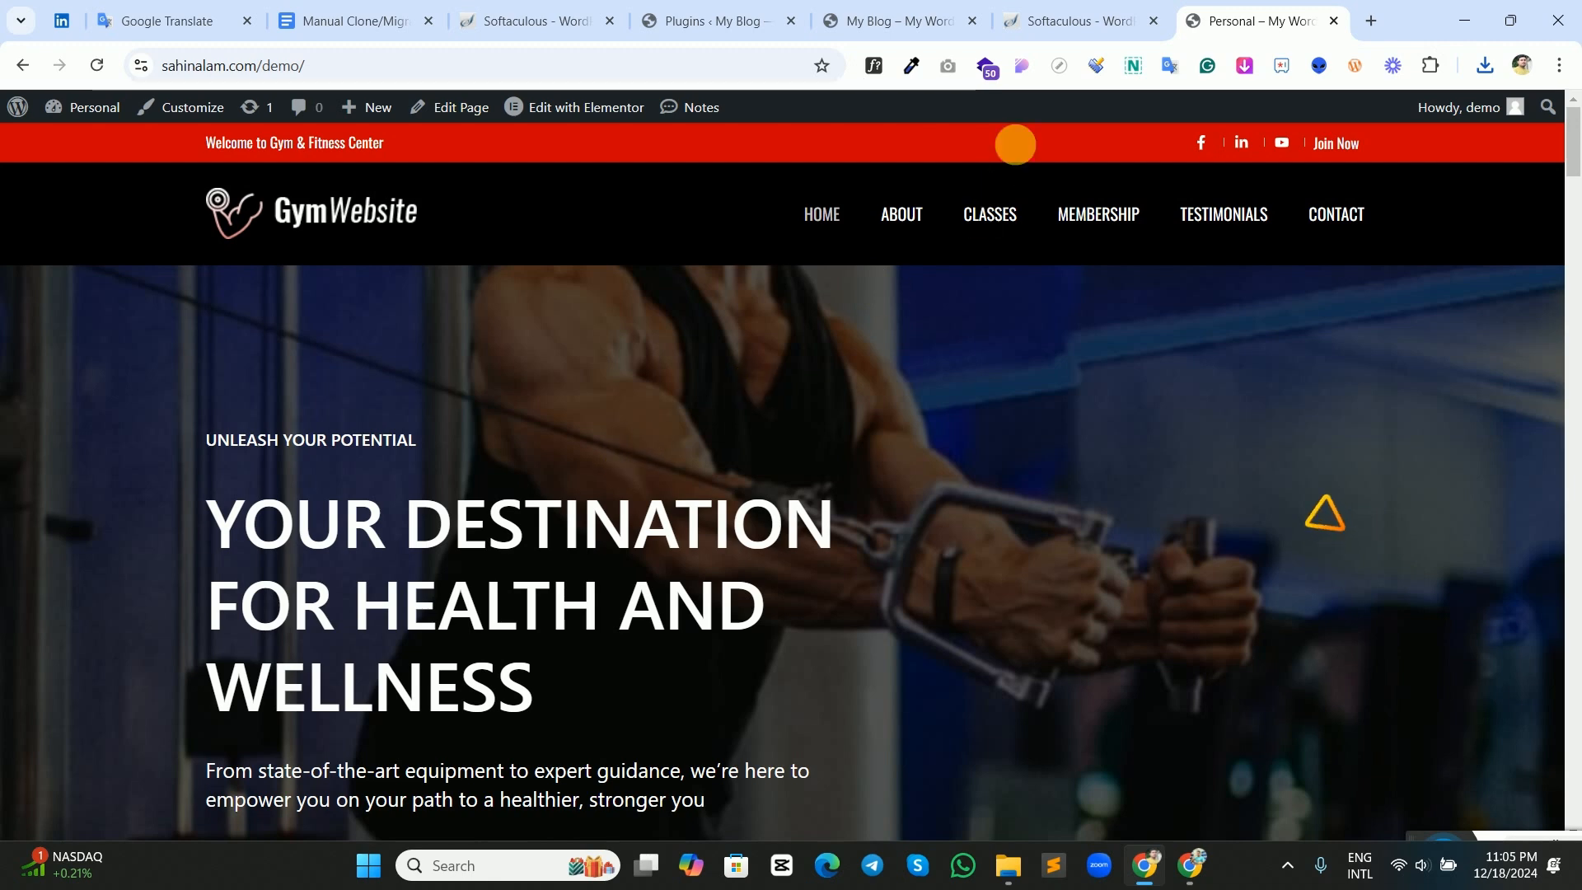
{"action": "left_click", "coordinate": [1079, 20]}
{"action": "left_click", "coordinate": [902, 23]}
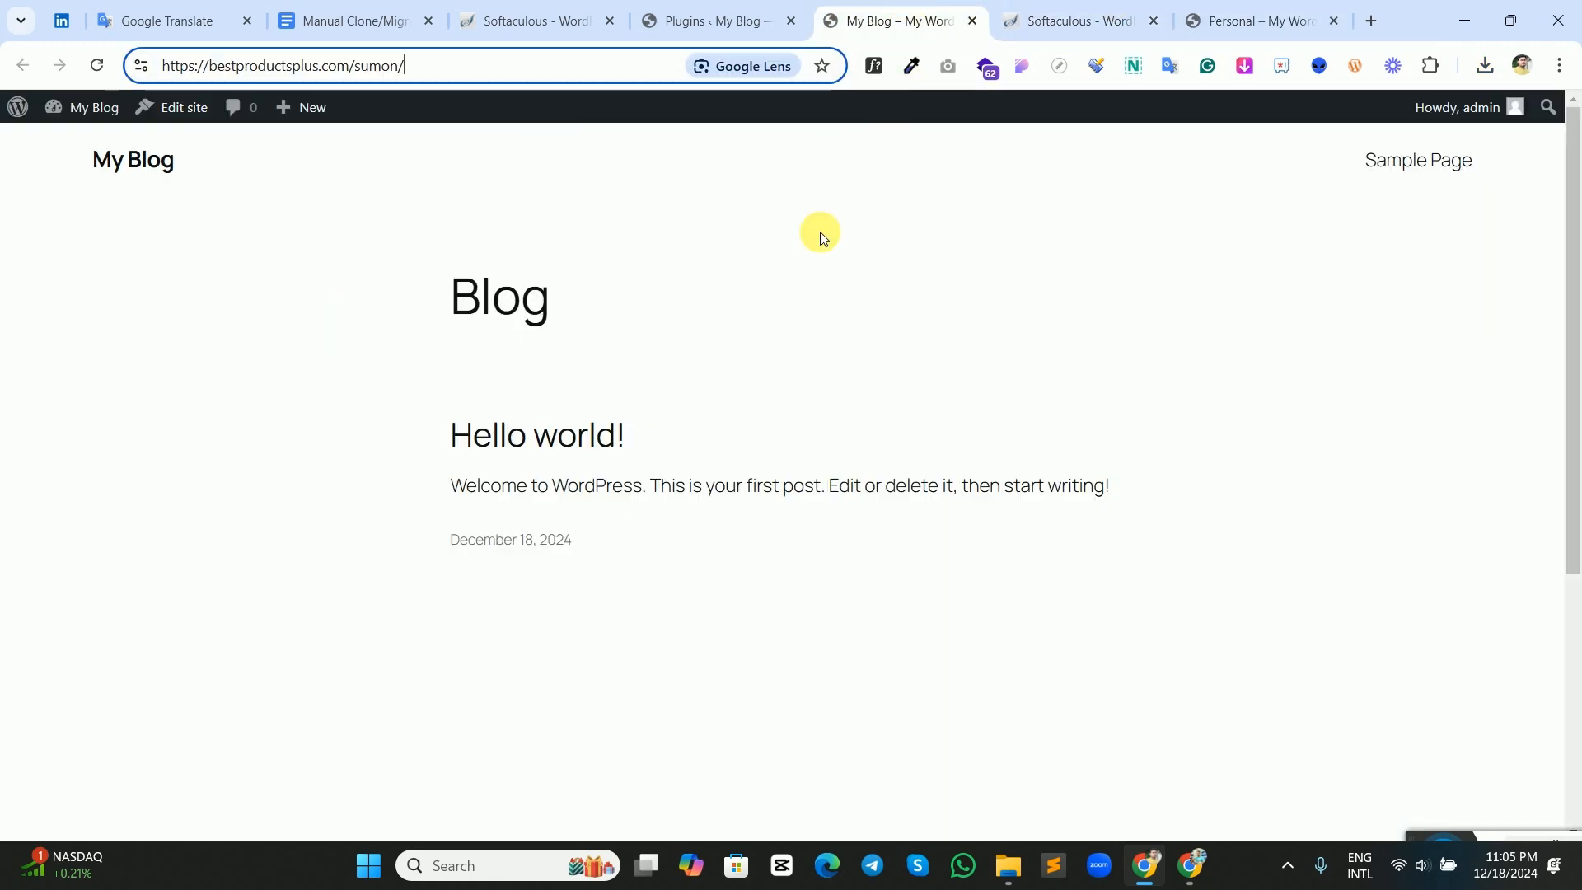
{"action": "left_click", "coordinate": [1228, 23]}
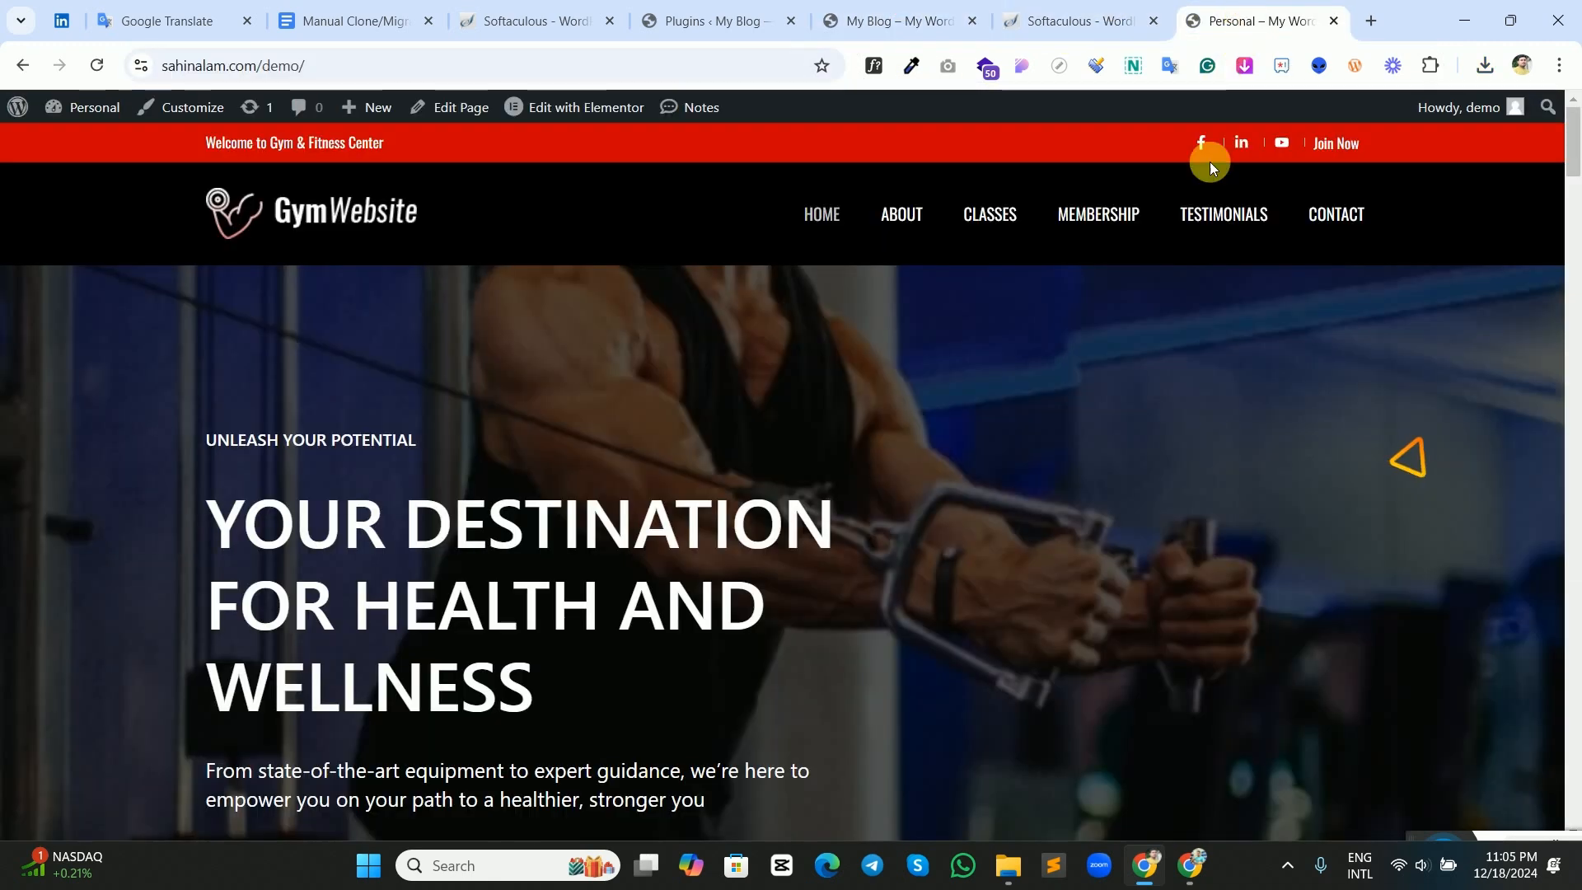
Start an All-in-One WP Migration import on the new site from the demo site's WPRESS backup file in Downloads.
{"action": "left_click", "coordinate": [715, 18]}
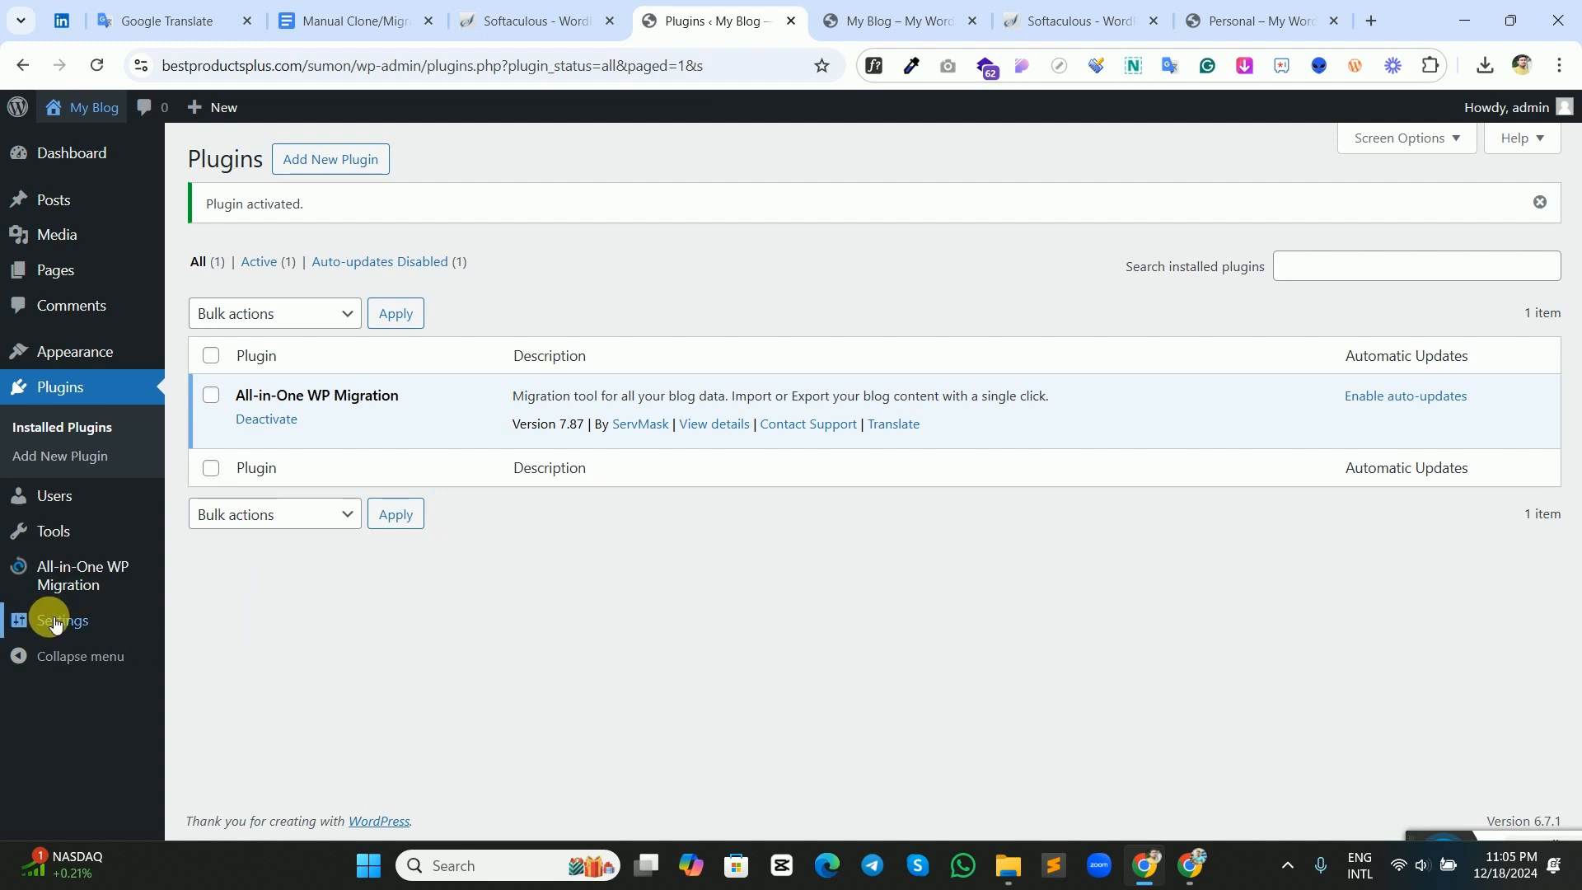
{"action": "mouse_move", "coordinate": [91, 599]}
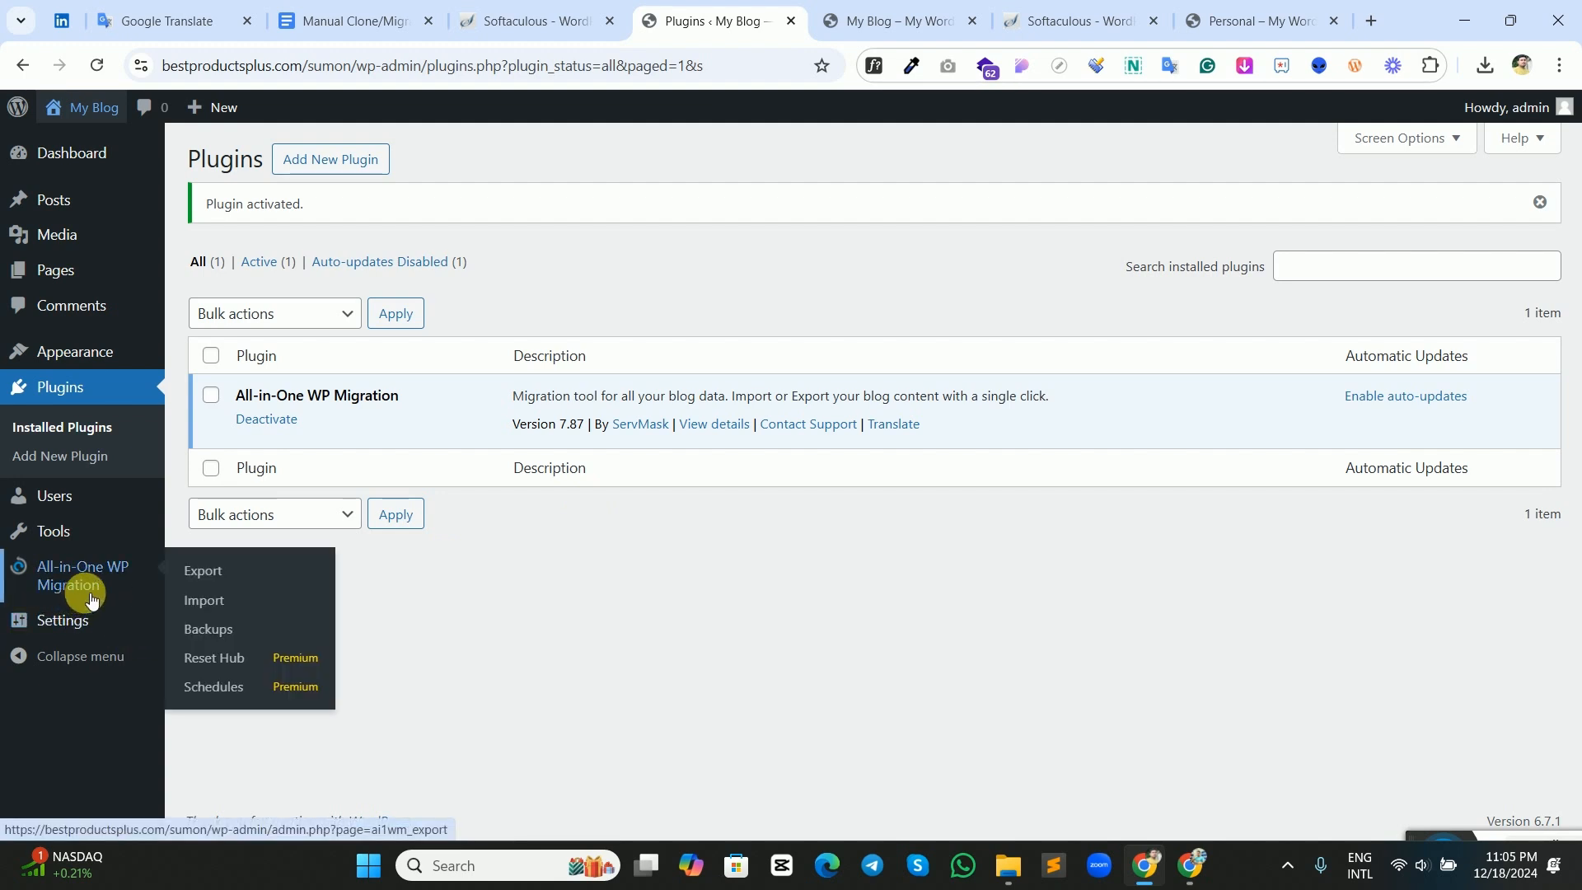
{"action": "left_click", "coordinate": [197, 600]}
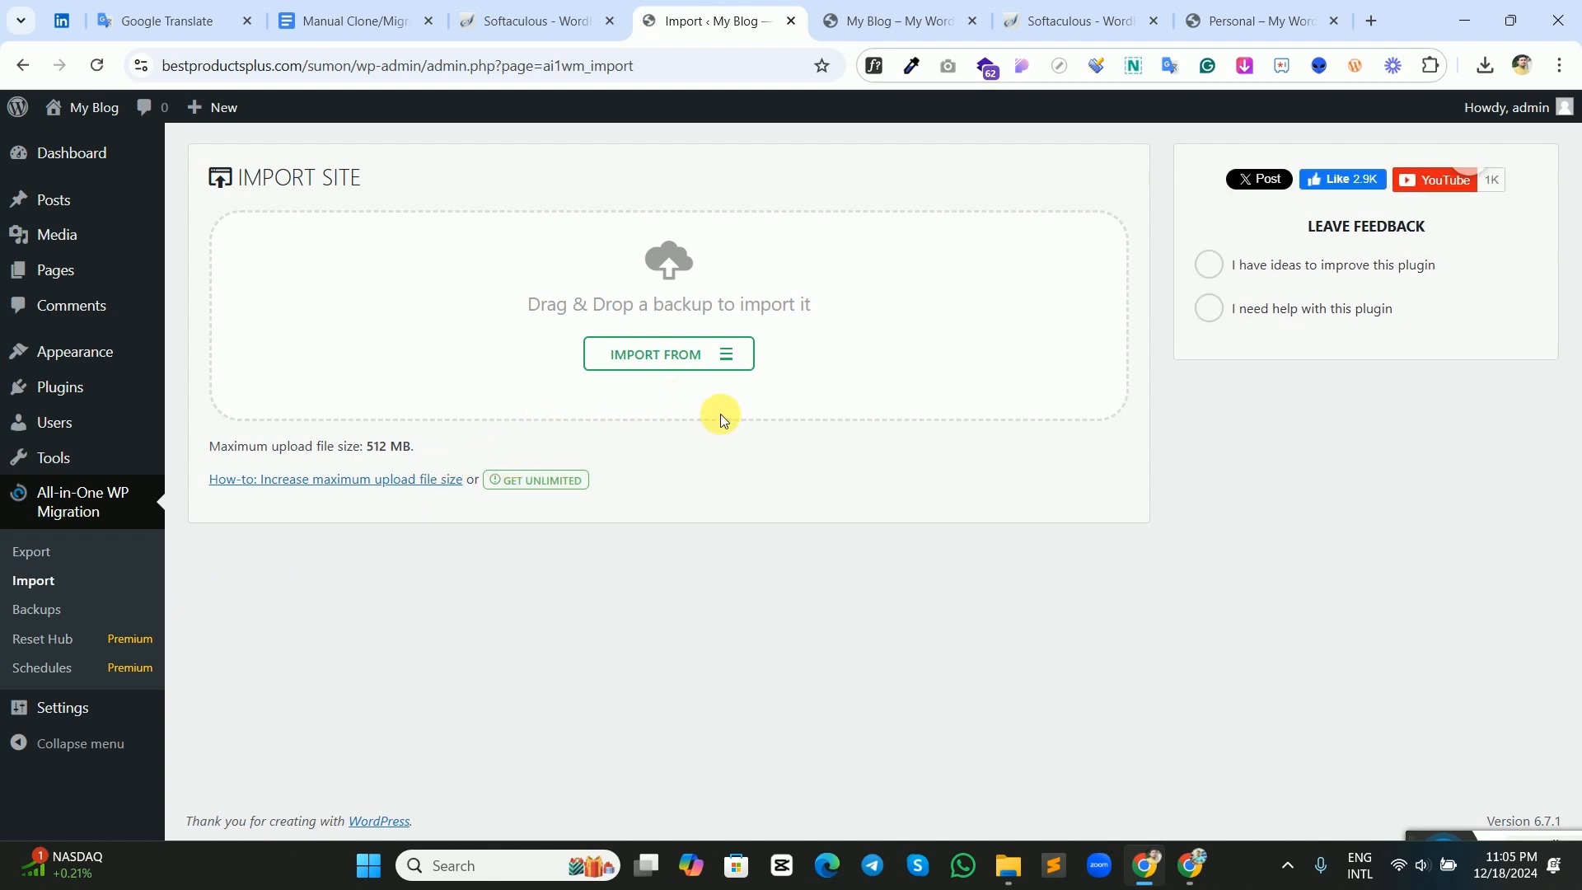
{"action": "left_click", "coordinate": [737, 366]}
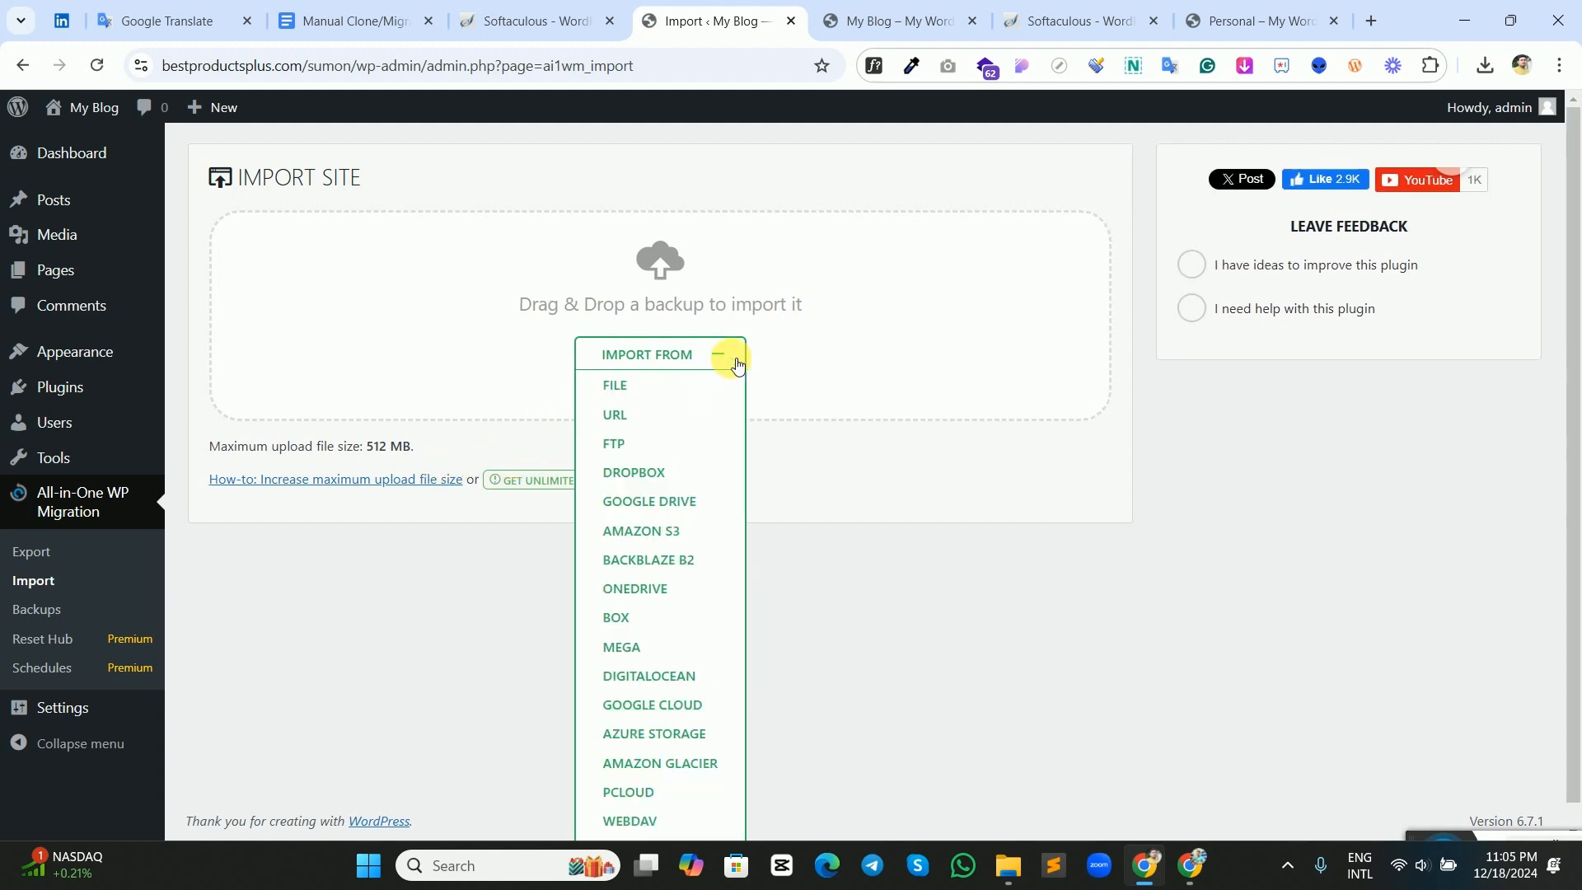
{"action": "left_click", "coordinate": [654, 384]}
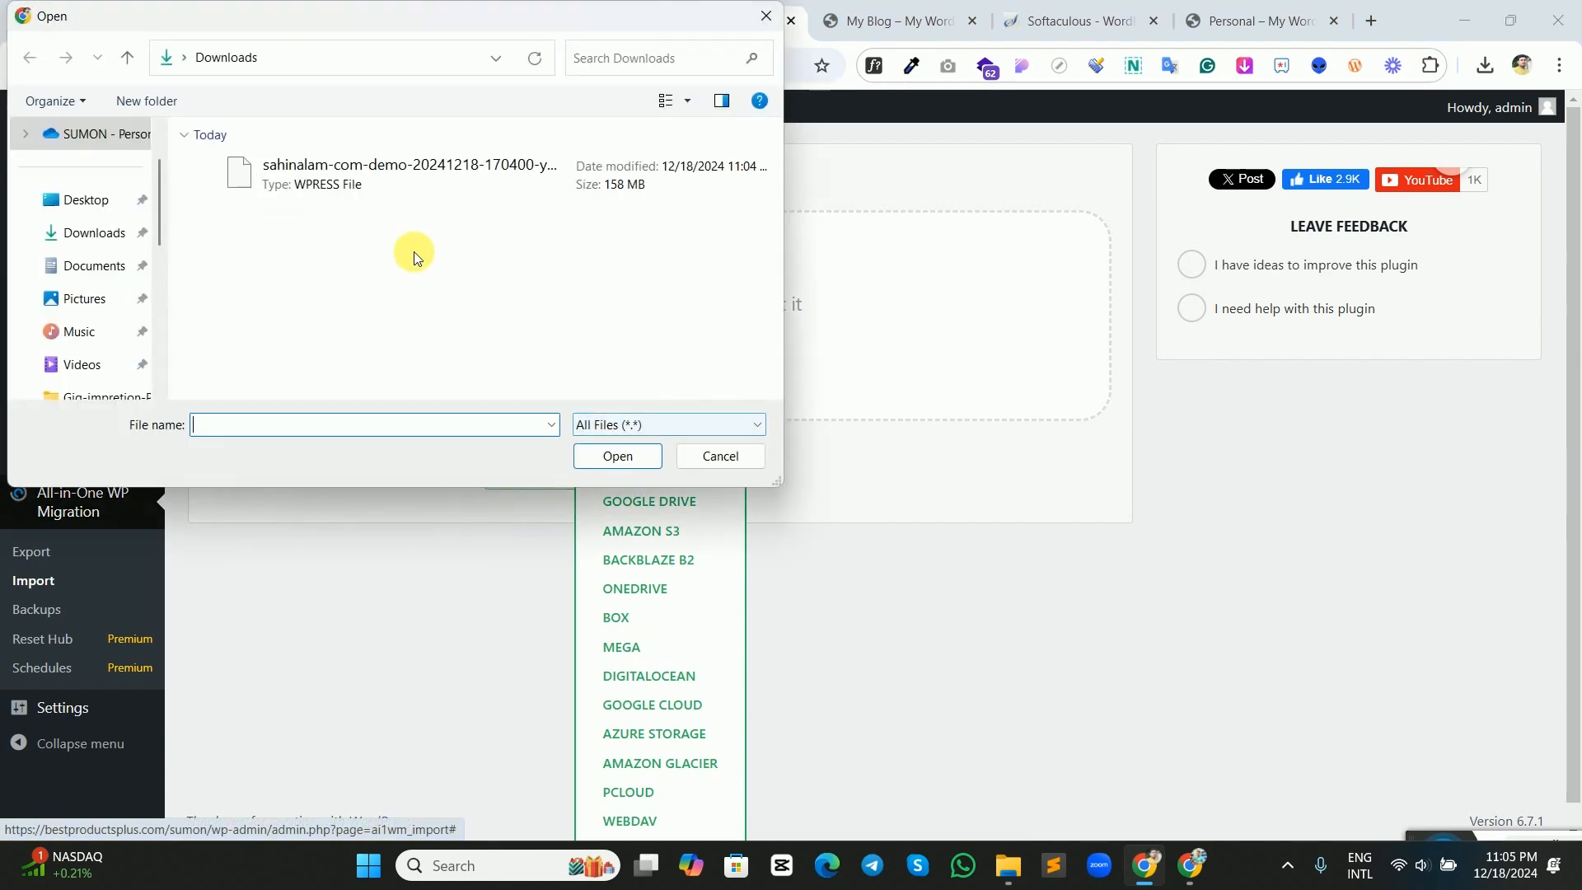
{"action": "left_click", "coordinate": [310, 176]}
{"action": "left_click", "coordinate": [599, 458]}
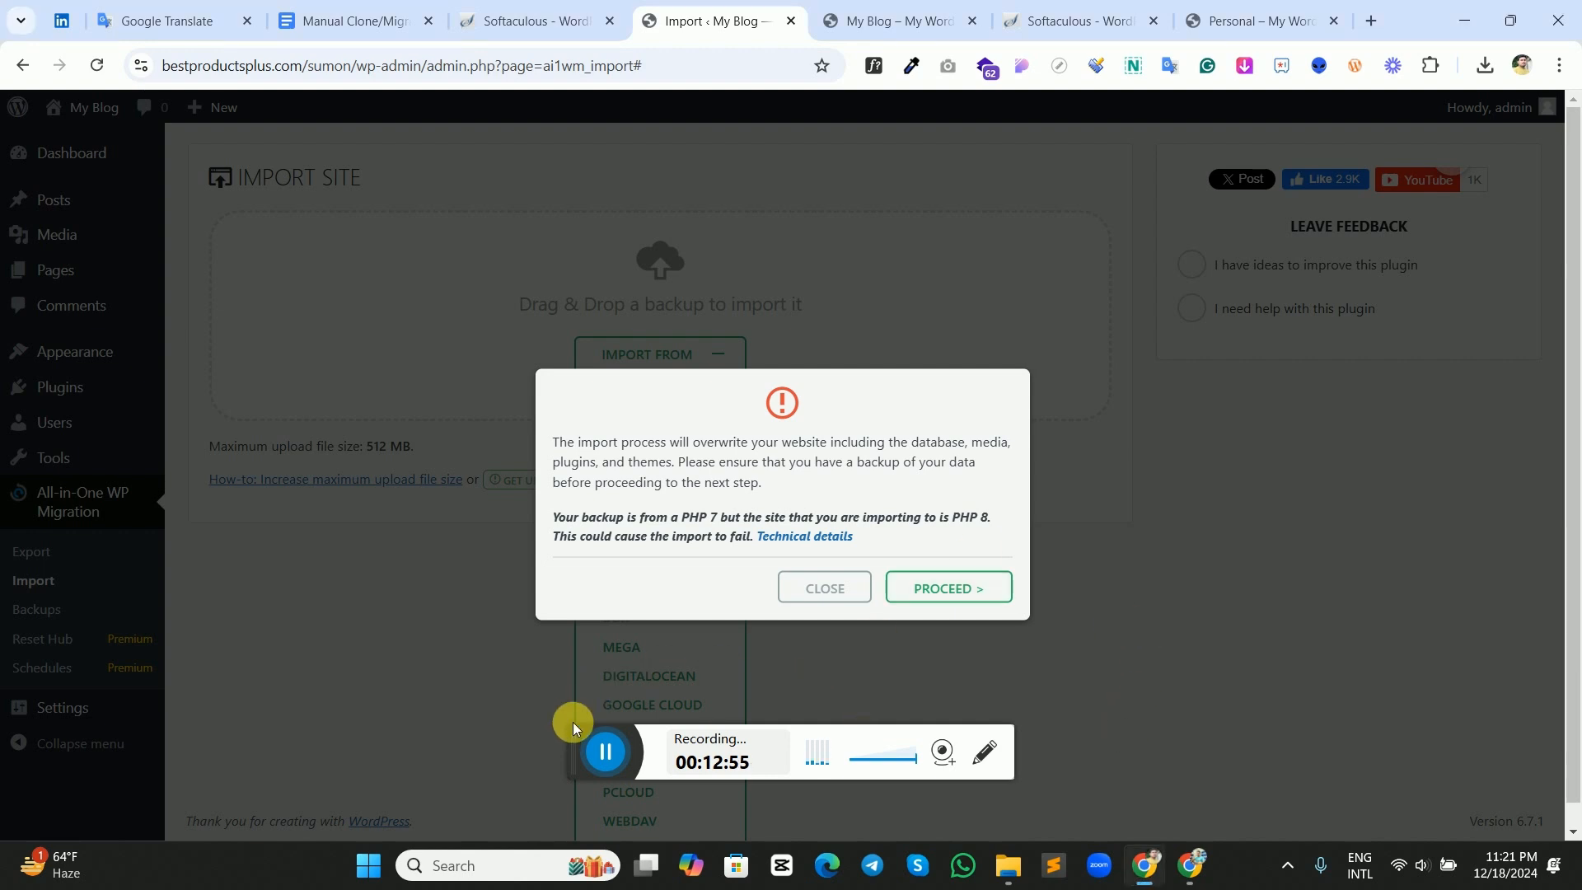
Approve overwriting the new site's database, media, plugins and themes, and finish the import.
{"action": "left_click_drag", "start_coordinate": [576, 740], "coordinate": [1417, 803]}
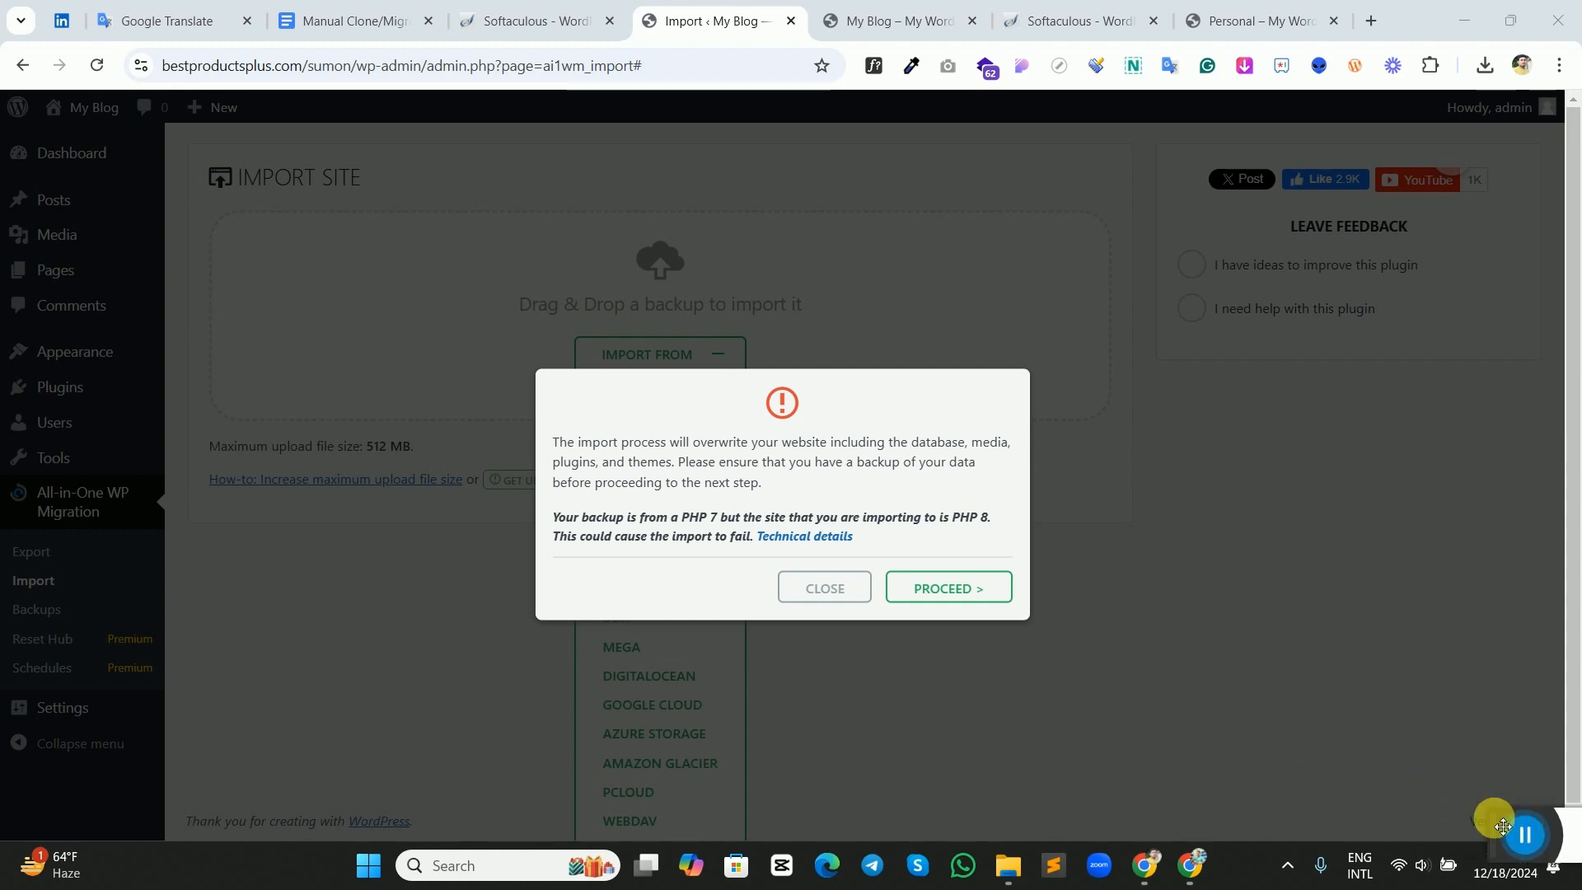
{"action": "left_click", "coordinate": [949, 590]}
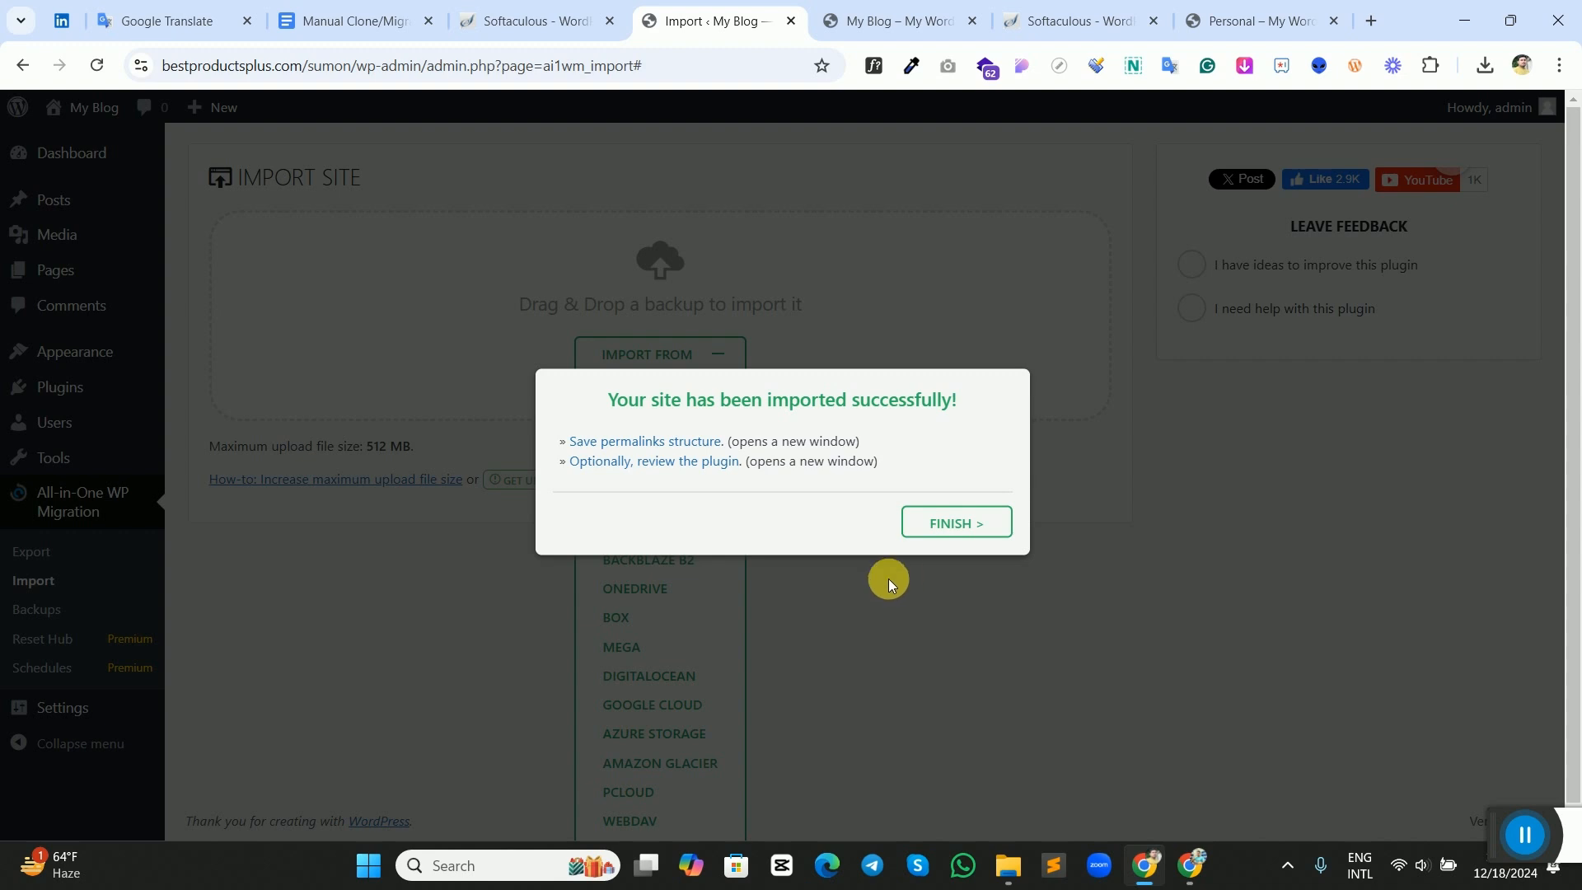
{"action": "left_click", "coordinate": [939, 524]}
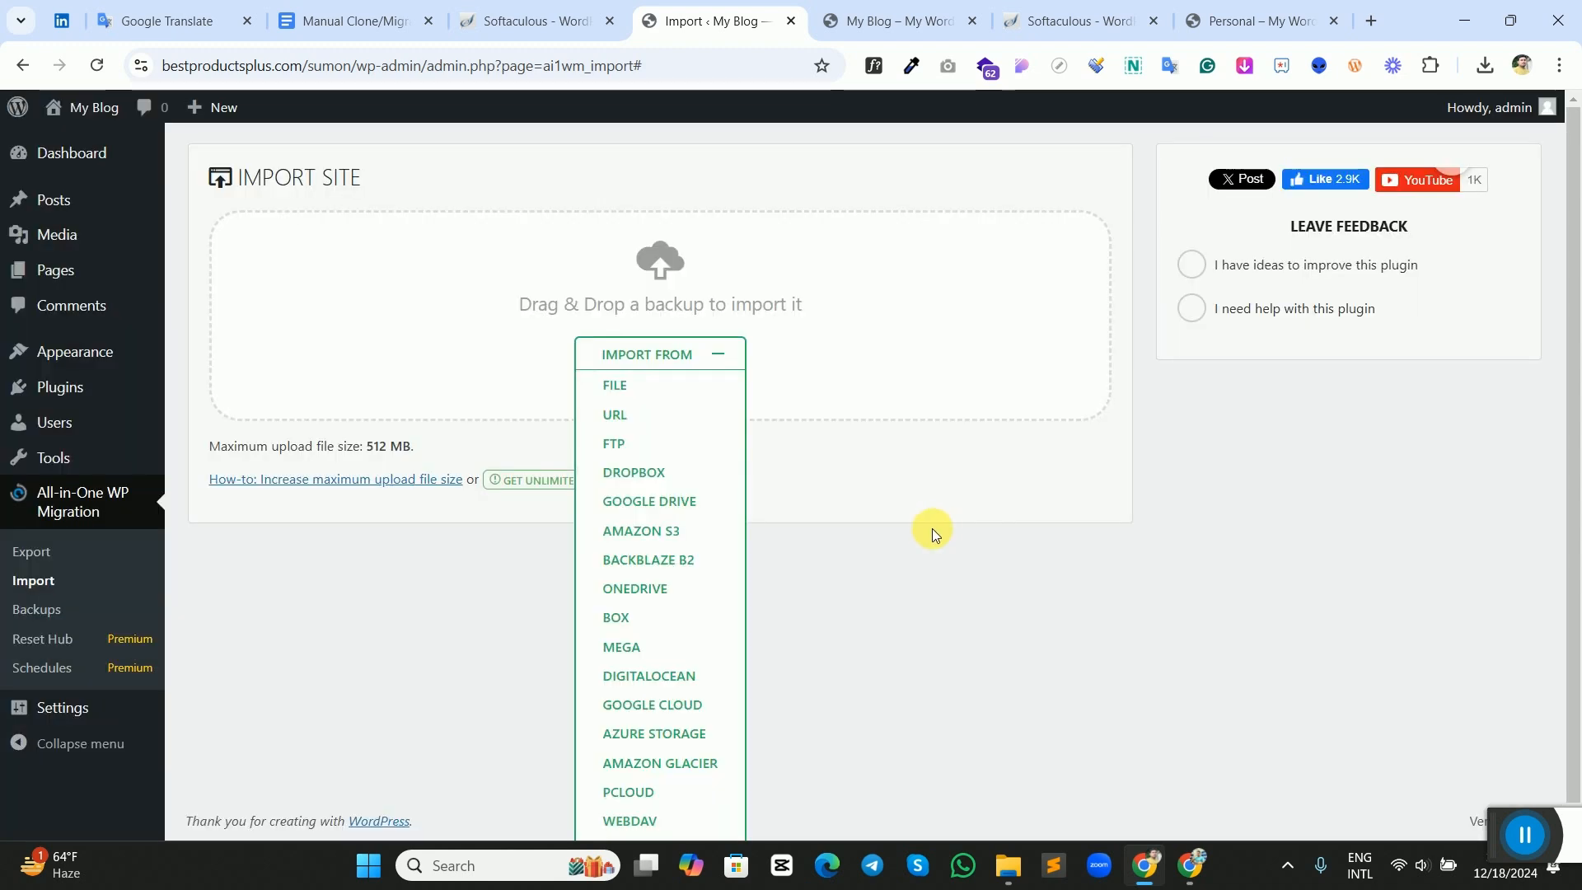
Reload the new site's home page and examine the imported gym sections from the hero down to the footer.
{"action": "left_click", "coordinate": [841, 22]}
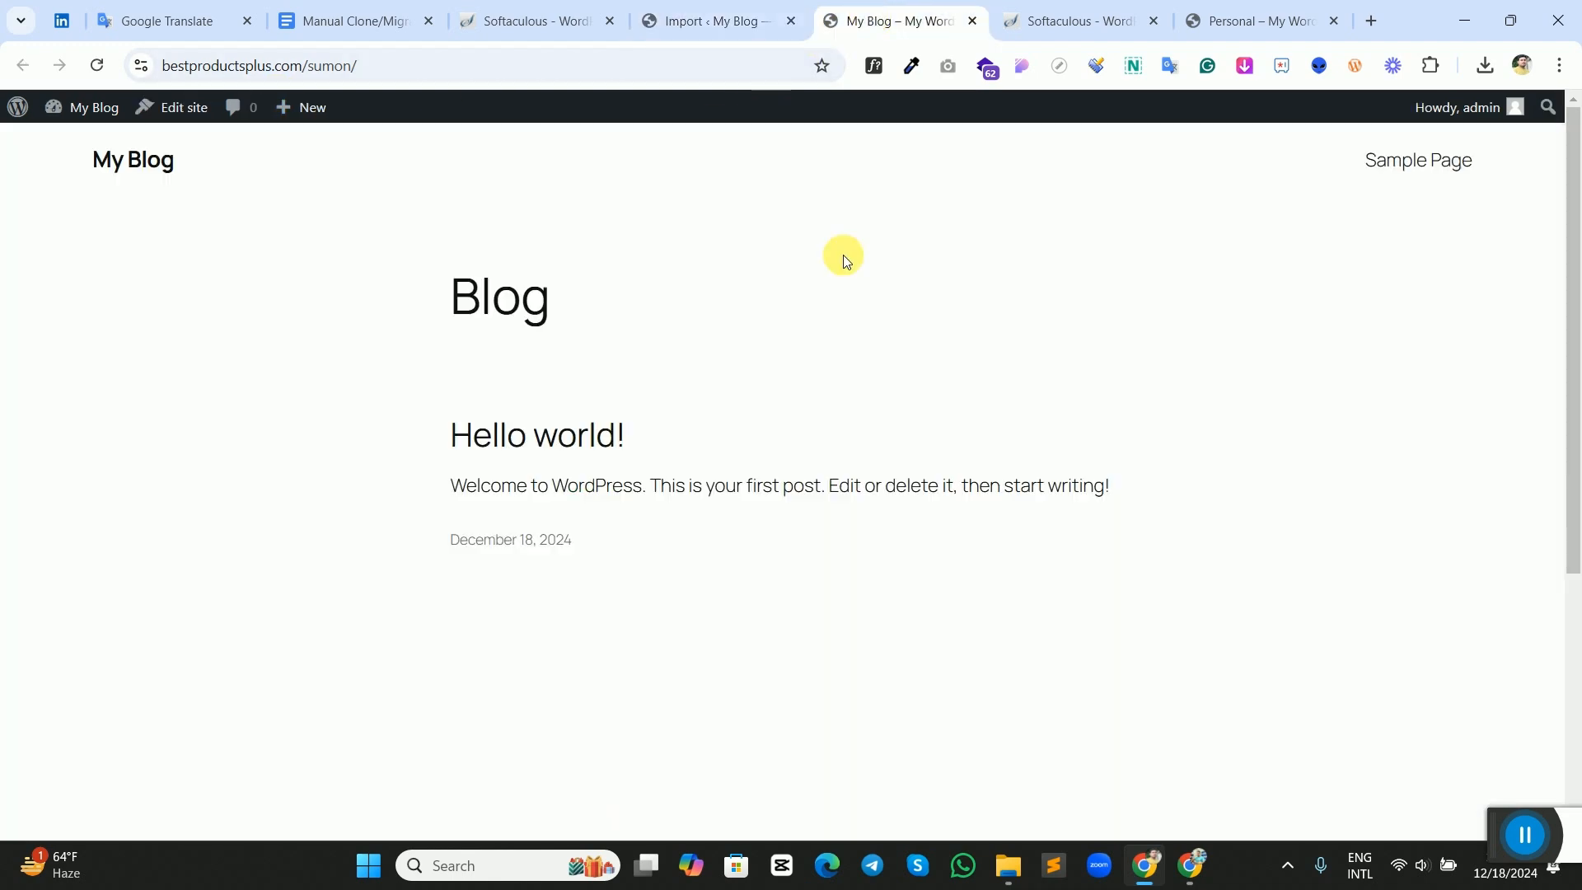
{"action": "left_click", "coordinate": [96, 69]}
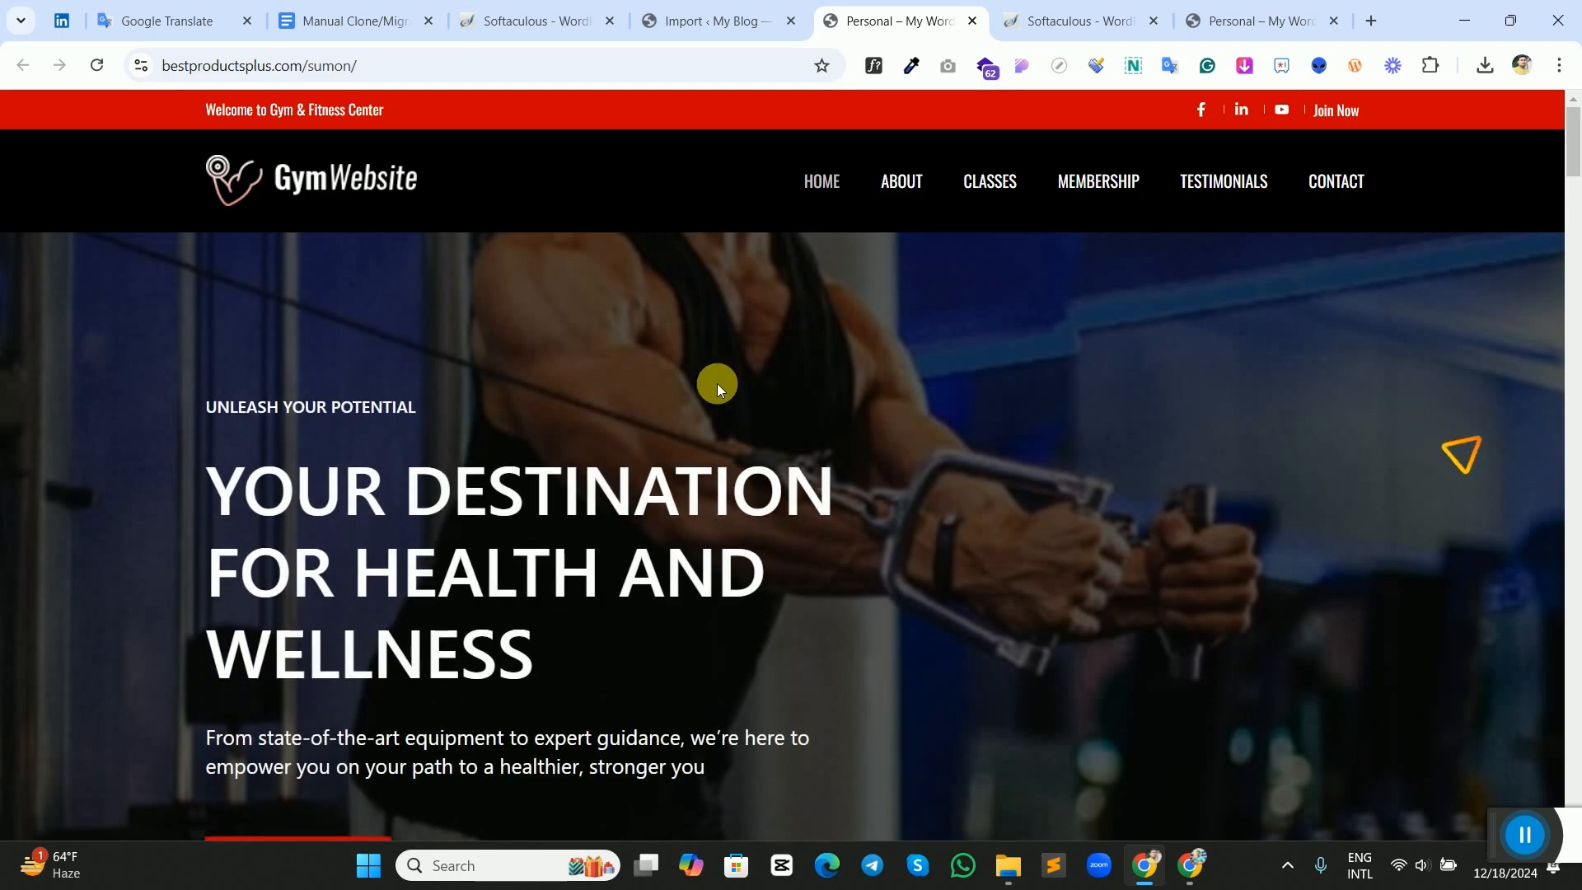
{"action": "scroll", "coordinate": [789, 394], "scroll_direction": "down", "scroll_amount": 15}
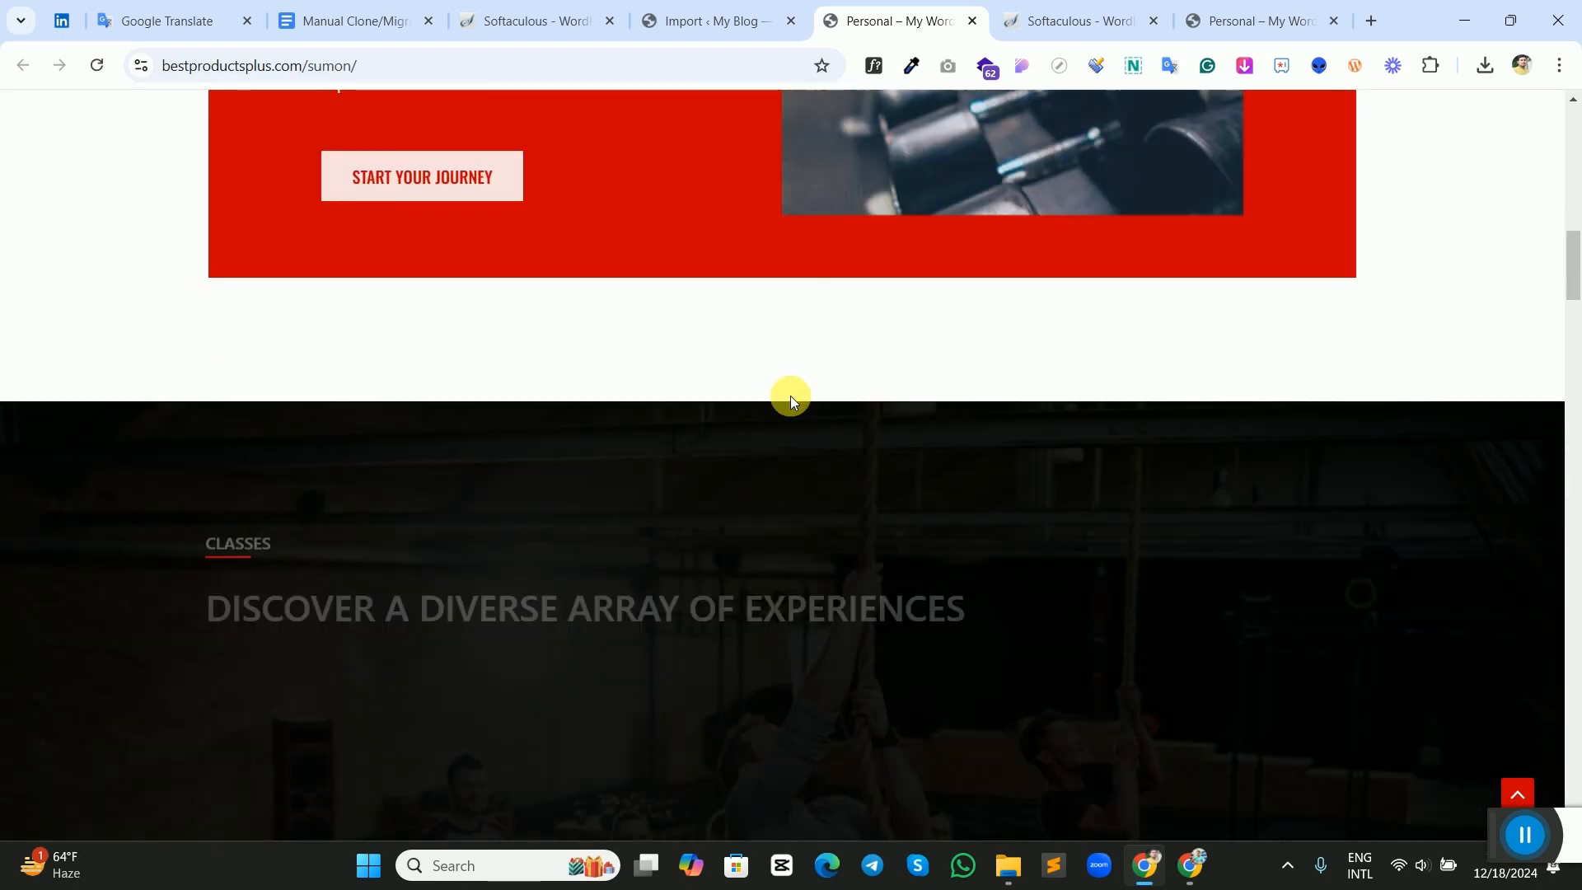
{"action": "scroll", "coordinate": [789, 395], "scroll_direction": "down", "scroll_amount": 9}
{"action": "scroll", "coordinate": [789, 406], "scroll_direction": "down", "scroll_amount": 20}
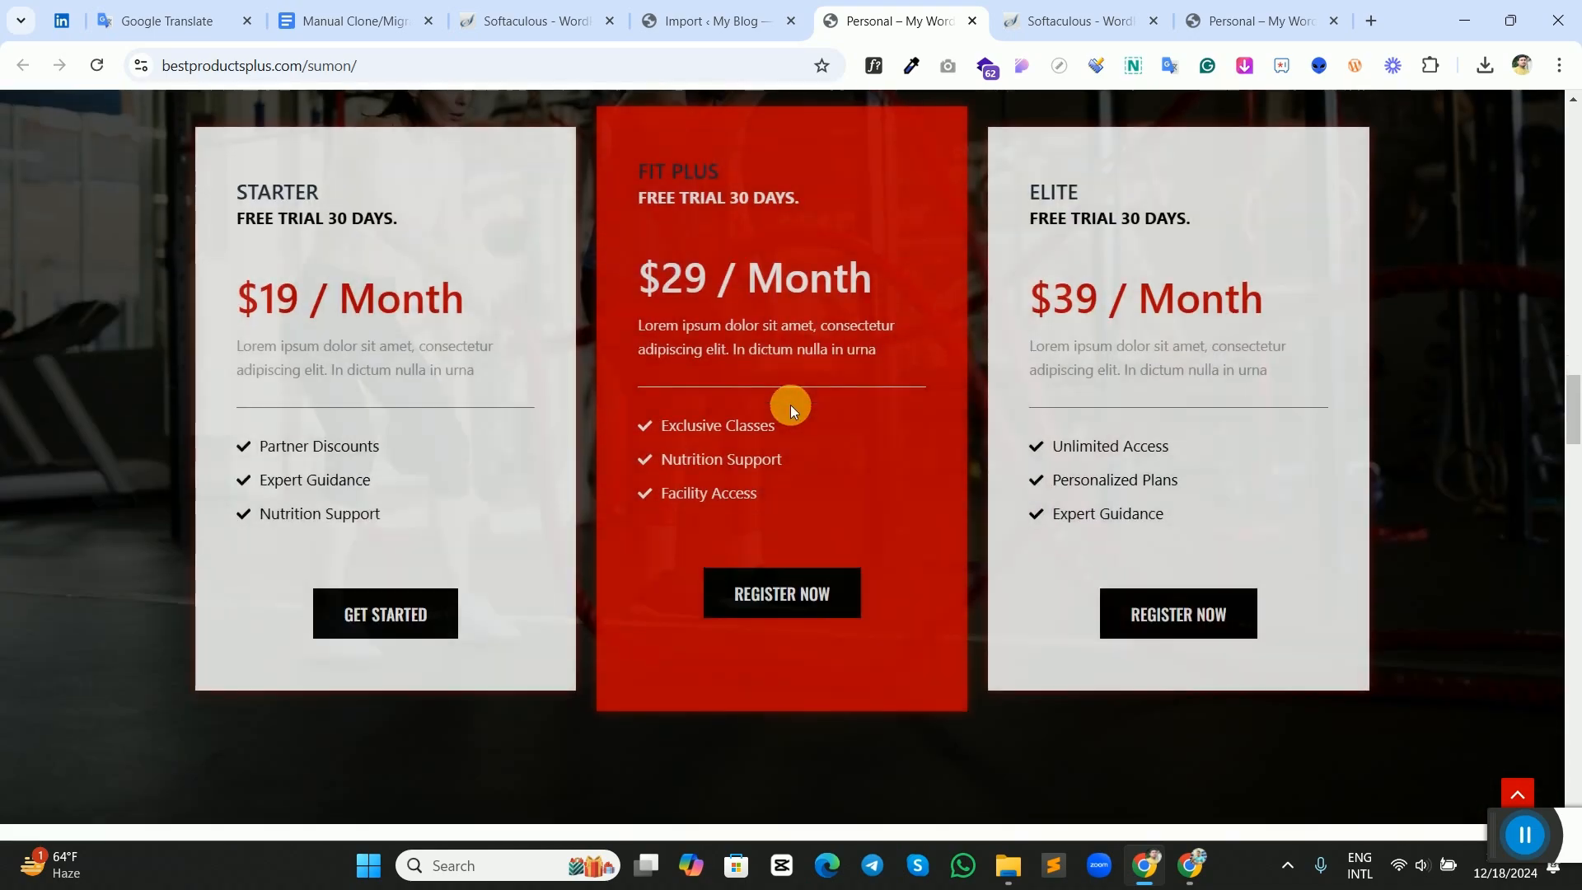
{"action": "scroll", "coordinate": [790, 410], "scroll_direction": "down", "scroll_amount": 20}
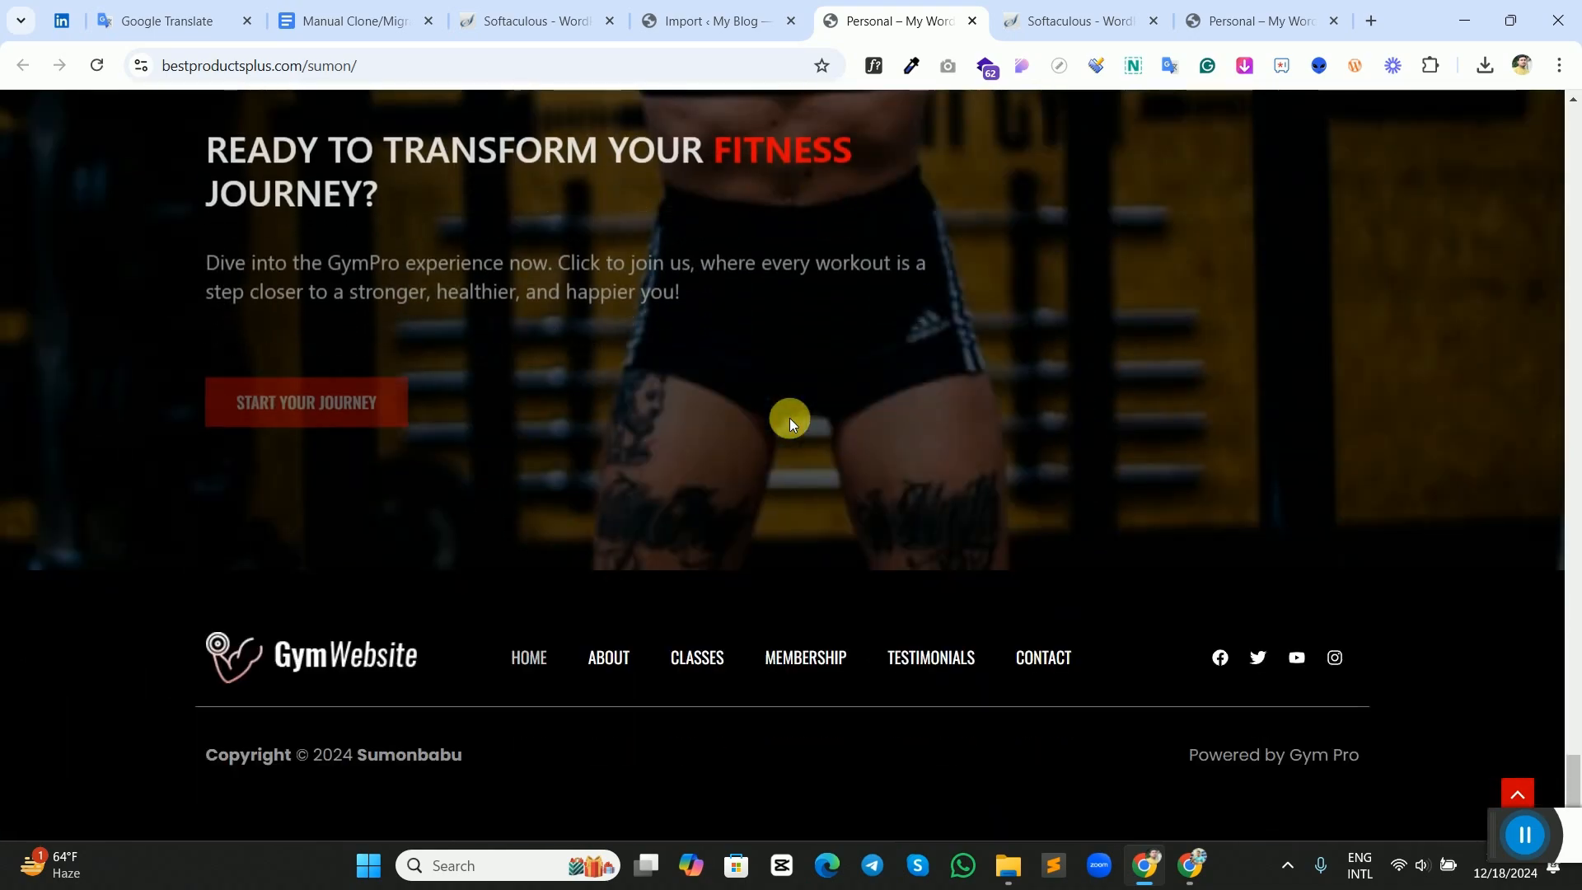
{"action": "scroll", "coordinate": [789, 417], "scroll_direction": "up", "scroll_amount": 13}
{"action": "scroll", "coordinate": [789, 424], "scroll_direction": "up", "scroll_amount": 7}
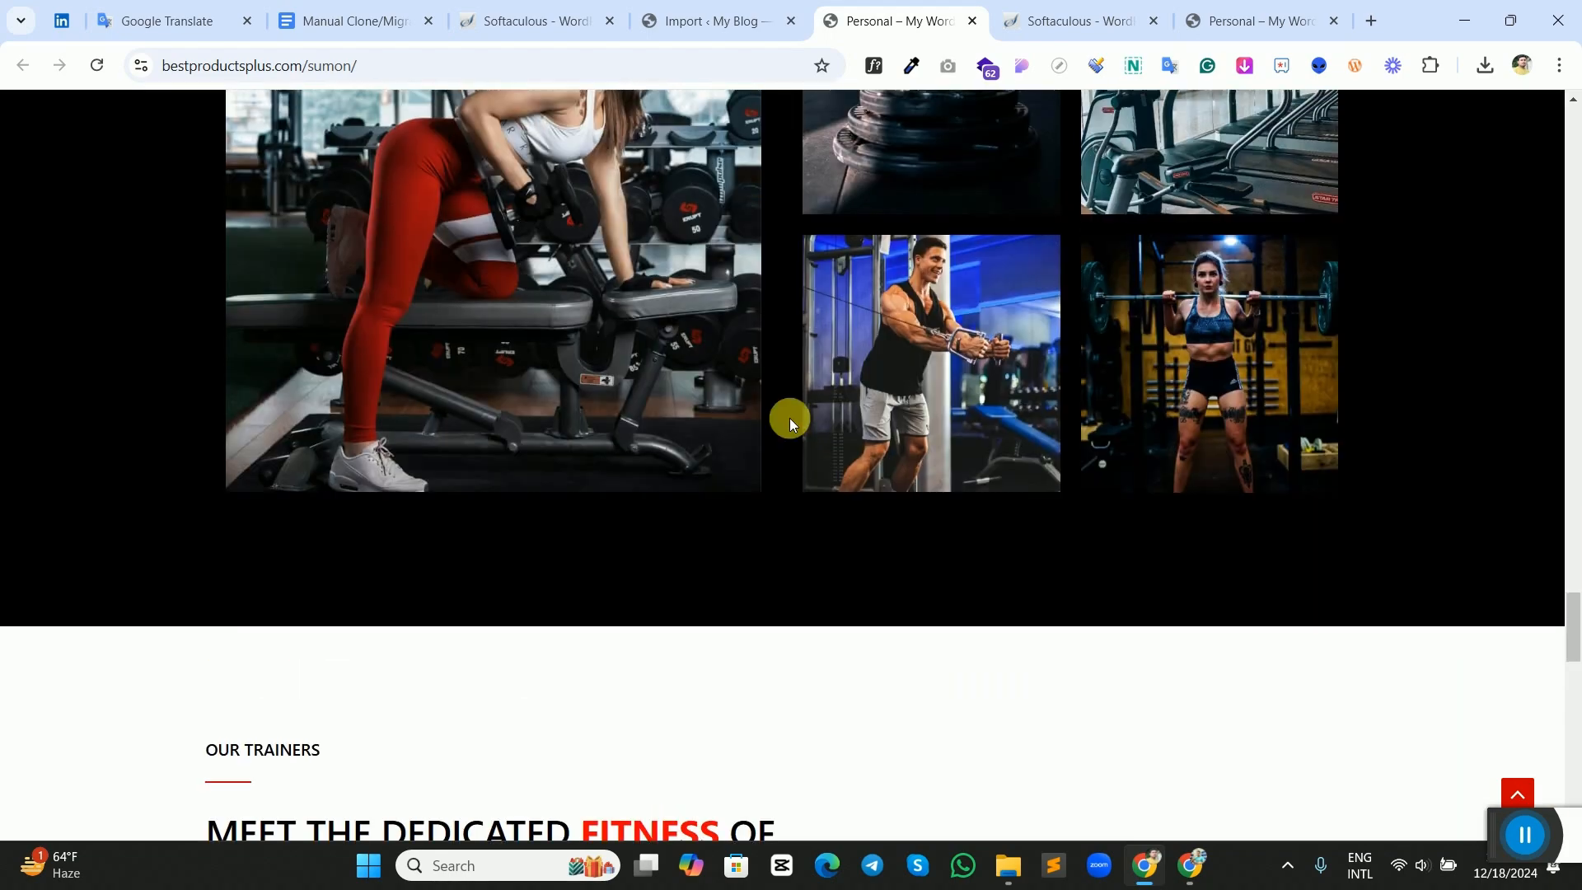
{"action": "scroll", "coordinate": [789, 422], "scroll_direction": "up", "scroll_amount": 20}
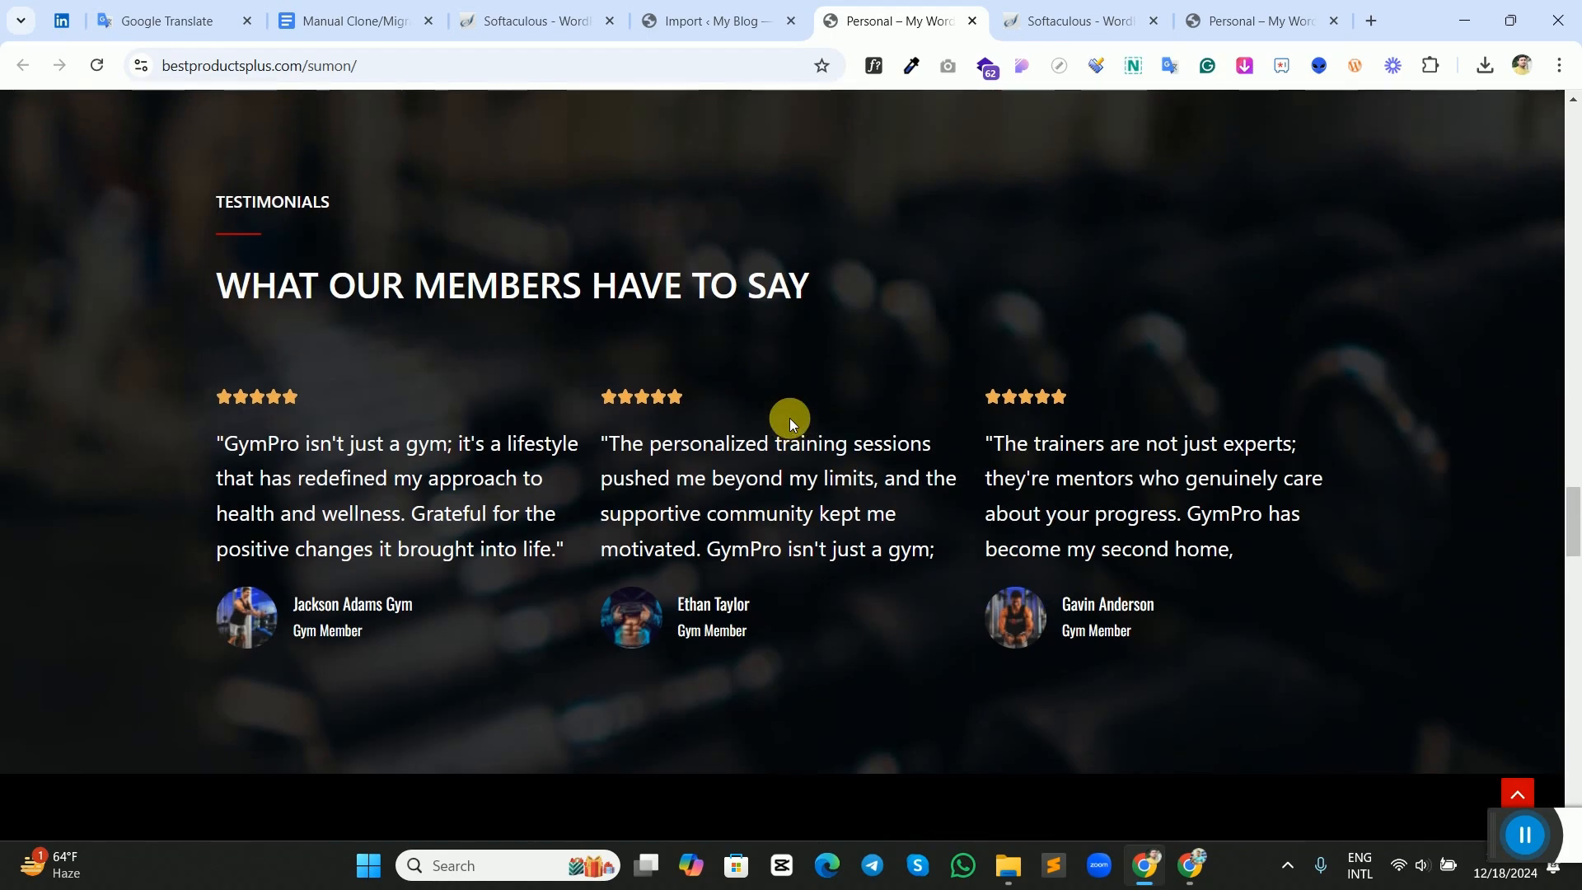
{"action": "scroll", "coordinate": [790, 418], "scroll_direction": "up", "scroll_amount": 15}
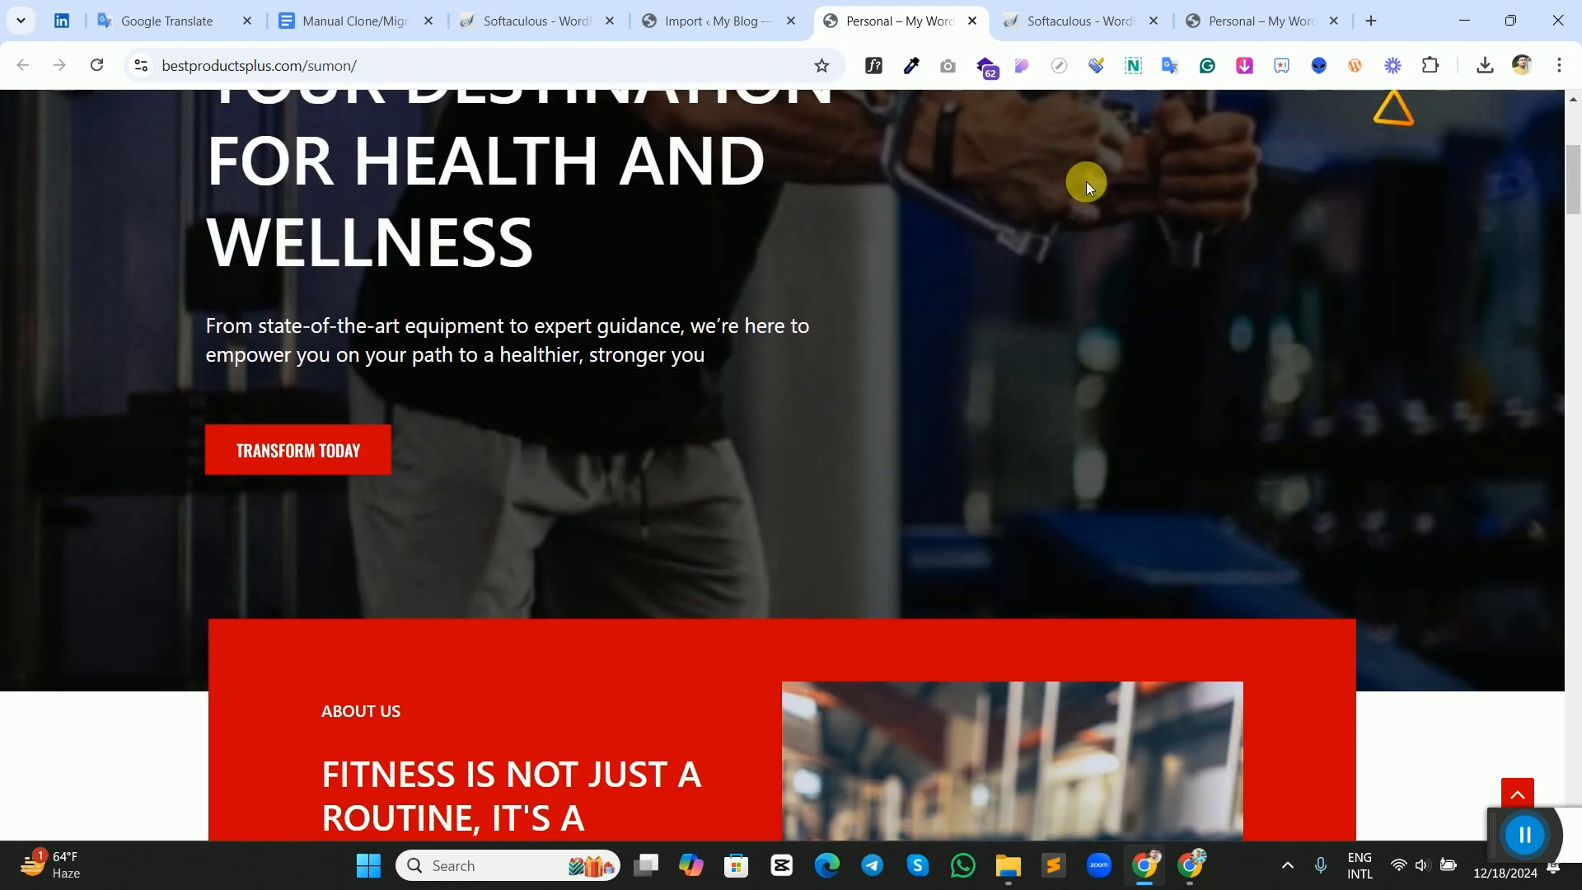
Compare the demo gym home page with the migrated one, checking its address, classes, gallery and hero heading.
{"action": "left_click", "coordinate": [1223, 33]}
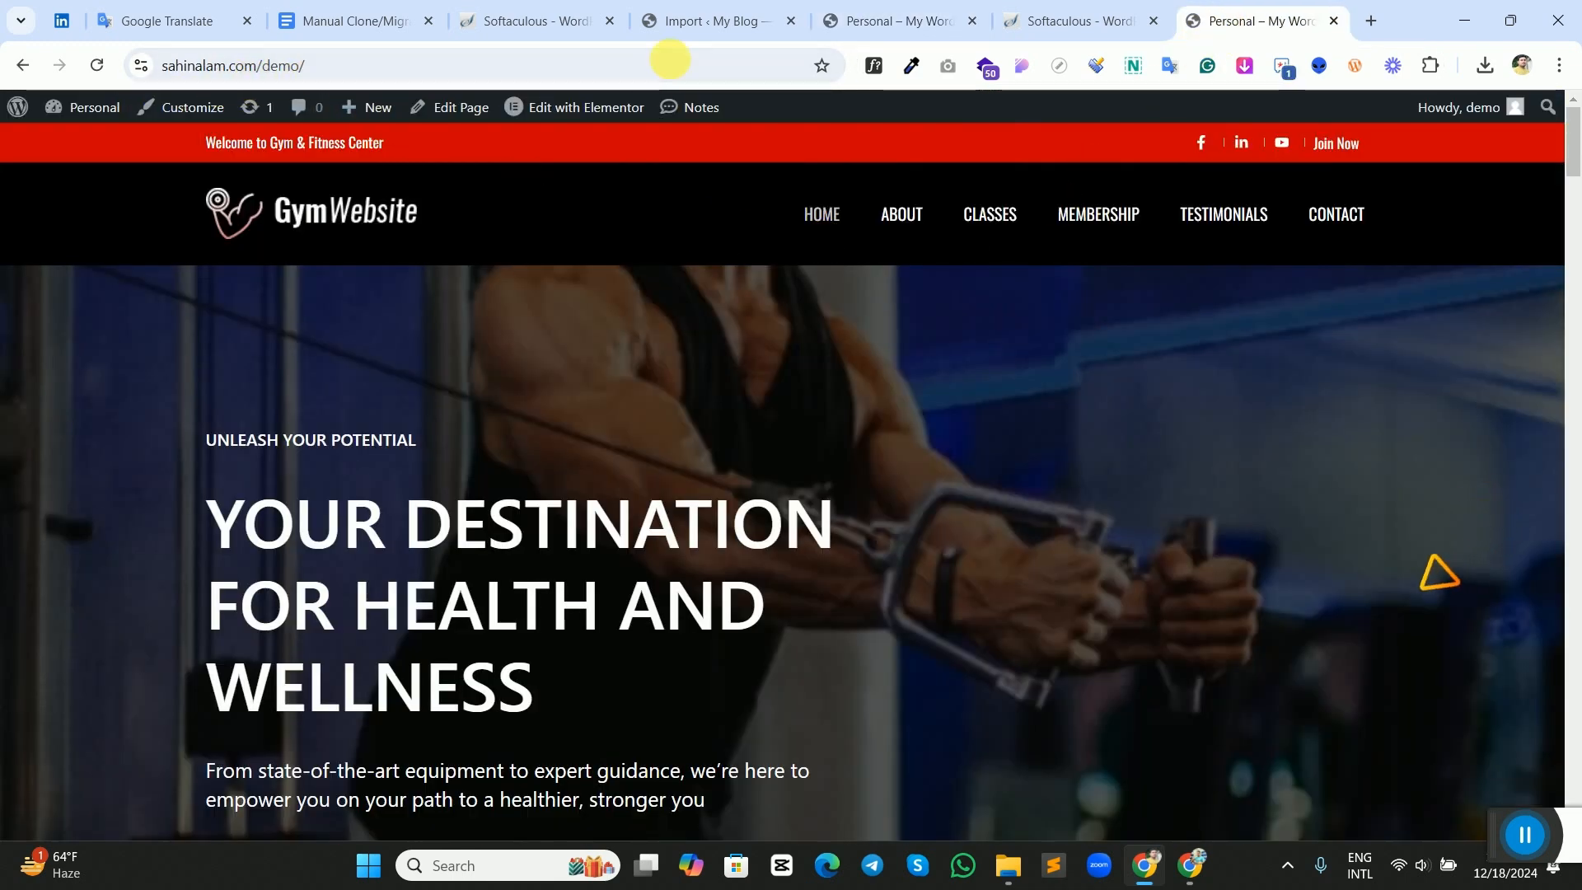
{"action": "left_click", "coordinate": [839, 17]}
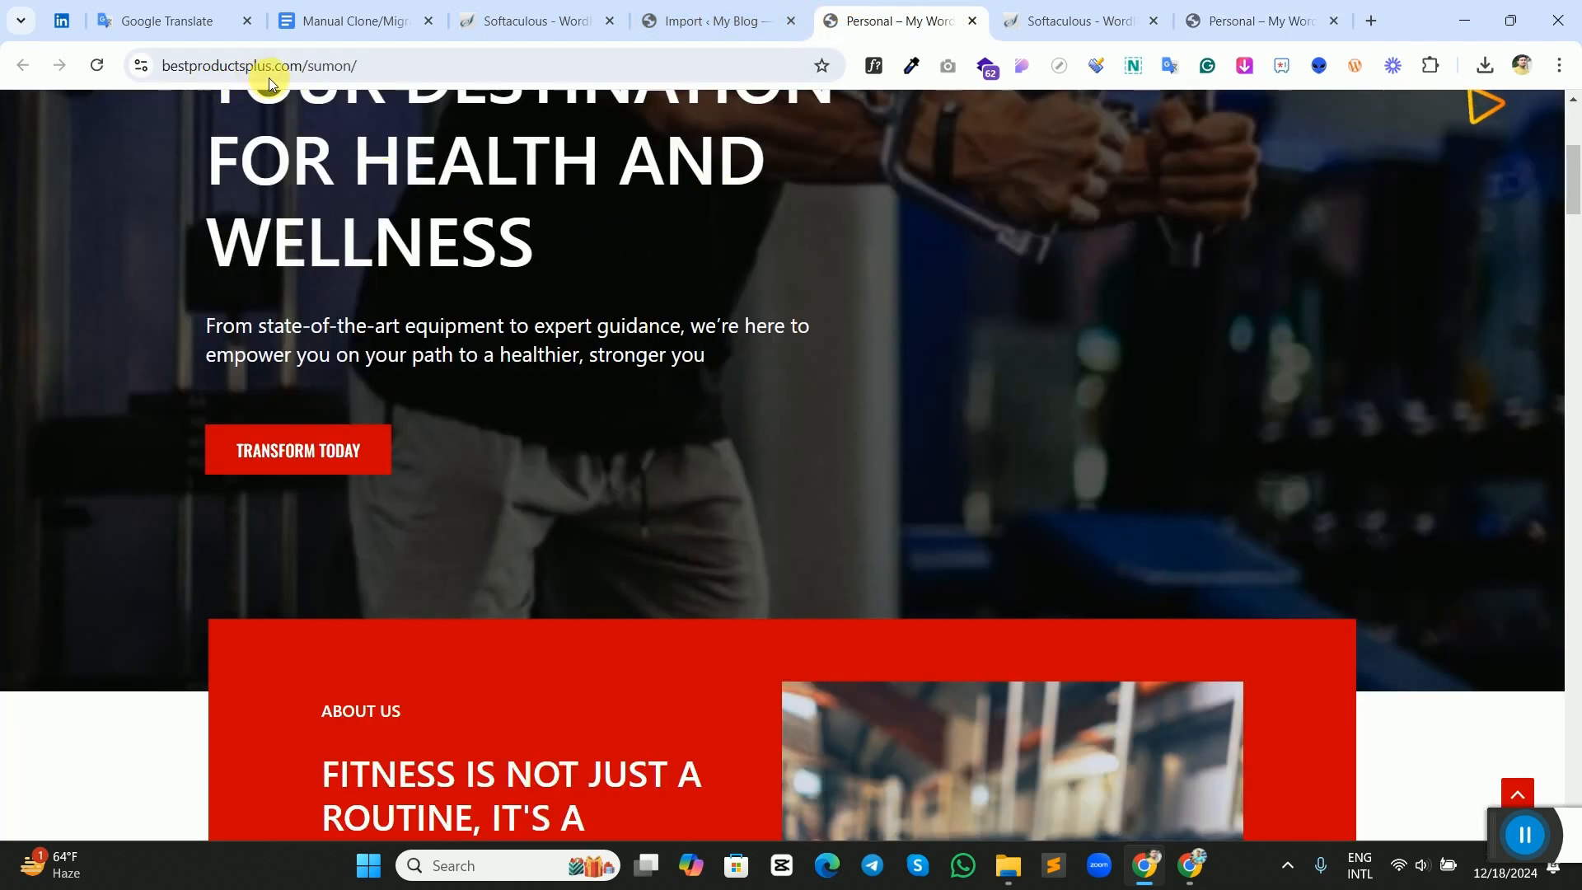
{"action": "left_click", "coordinate": [364, 67]}
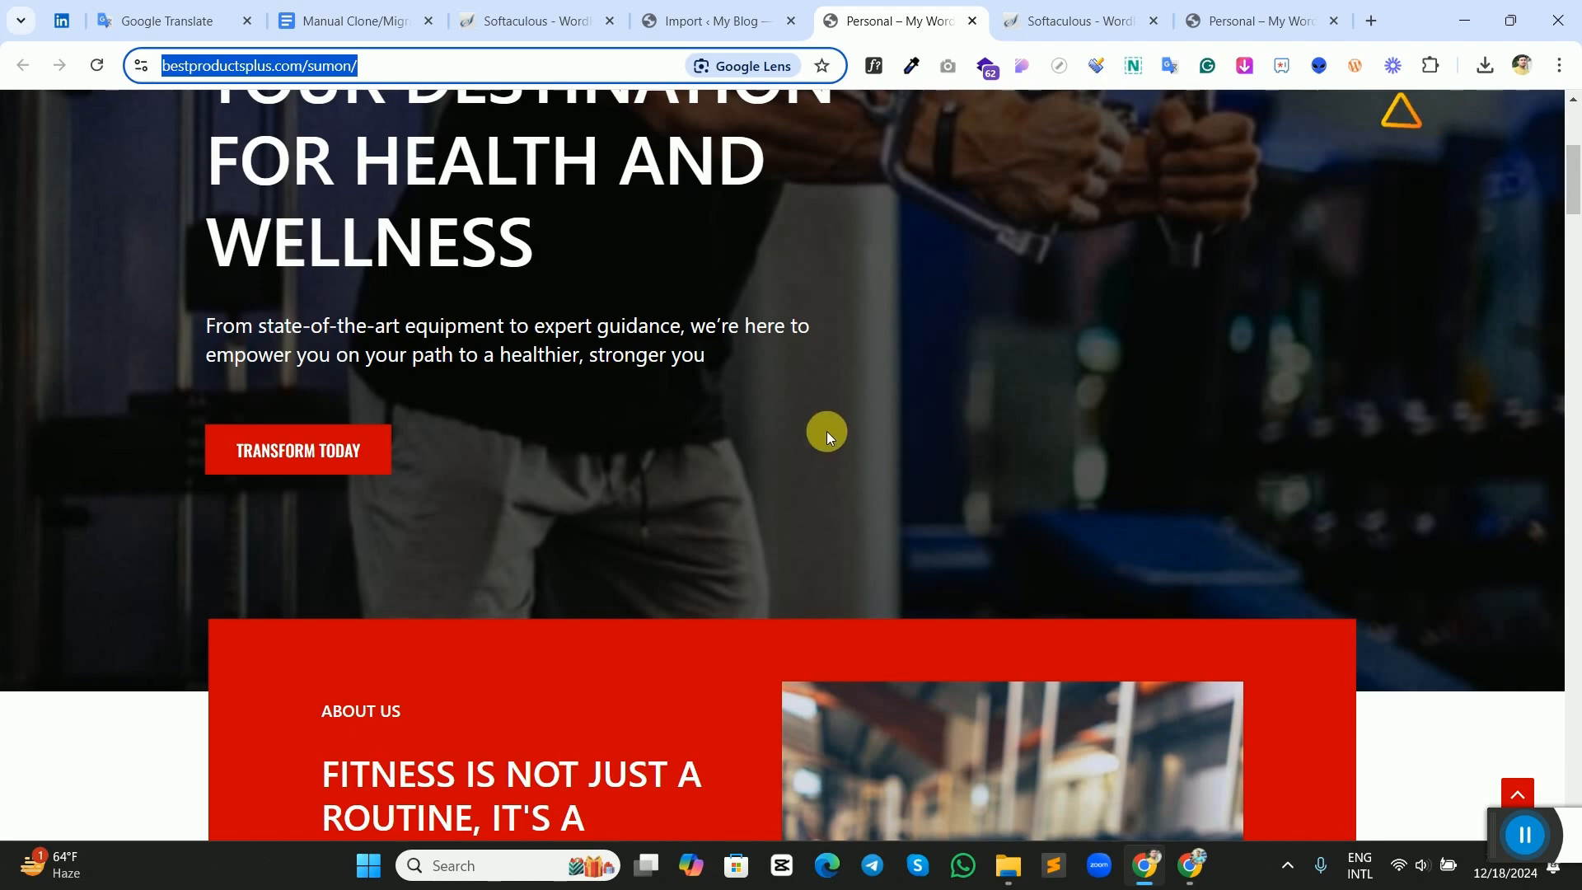
{"action": "scroll", "coordinate": [817, 428], "scroll_direction": "down", "scroll_amount": 5}
{"action": "scroll", "coordinate": [815, 431], "scroll_direction": "down", "scroll_amount": 18}
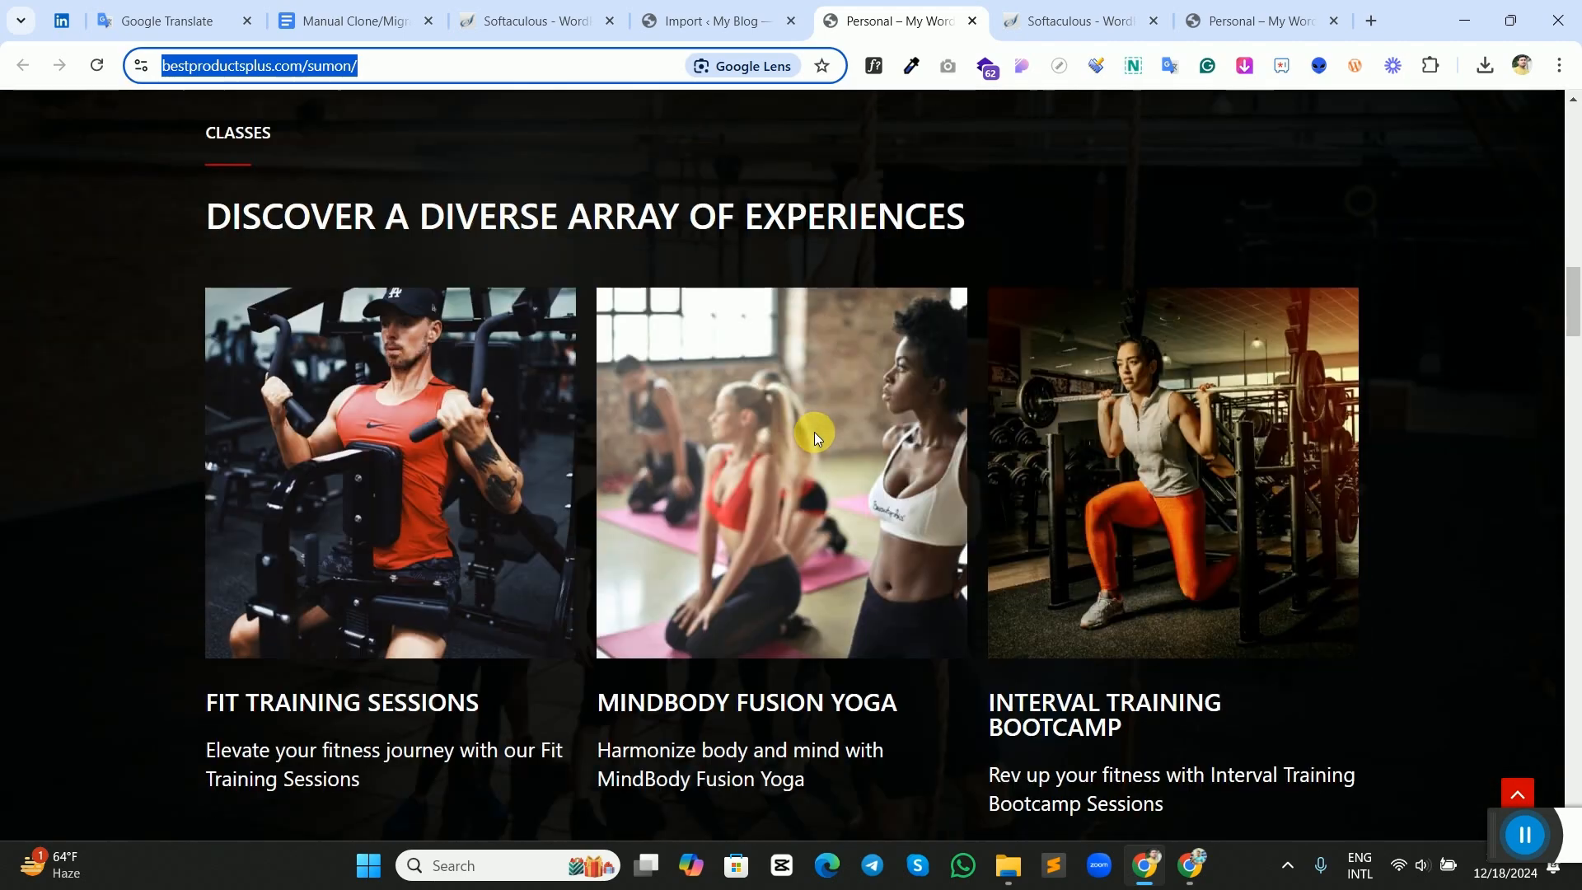
{"action": "scroll", "coordinate": [814, 436], "scroll_direction": "down", "scroll_amount": 16}
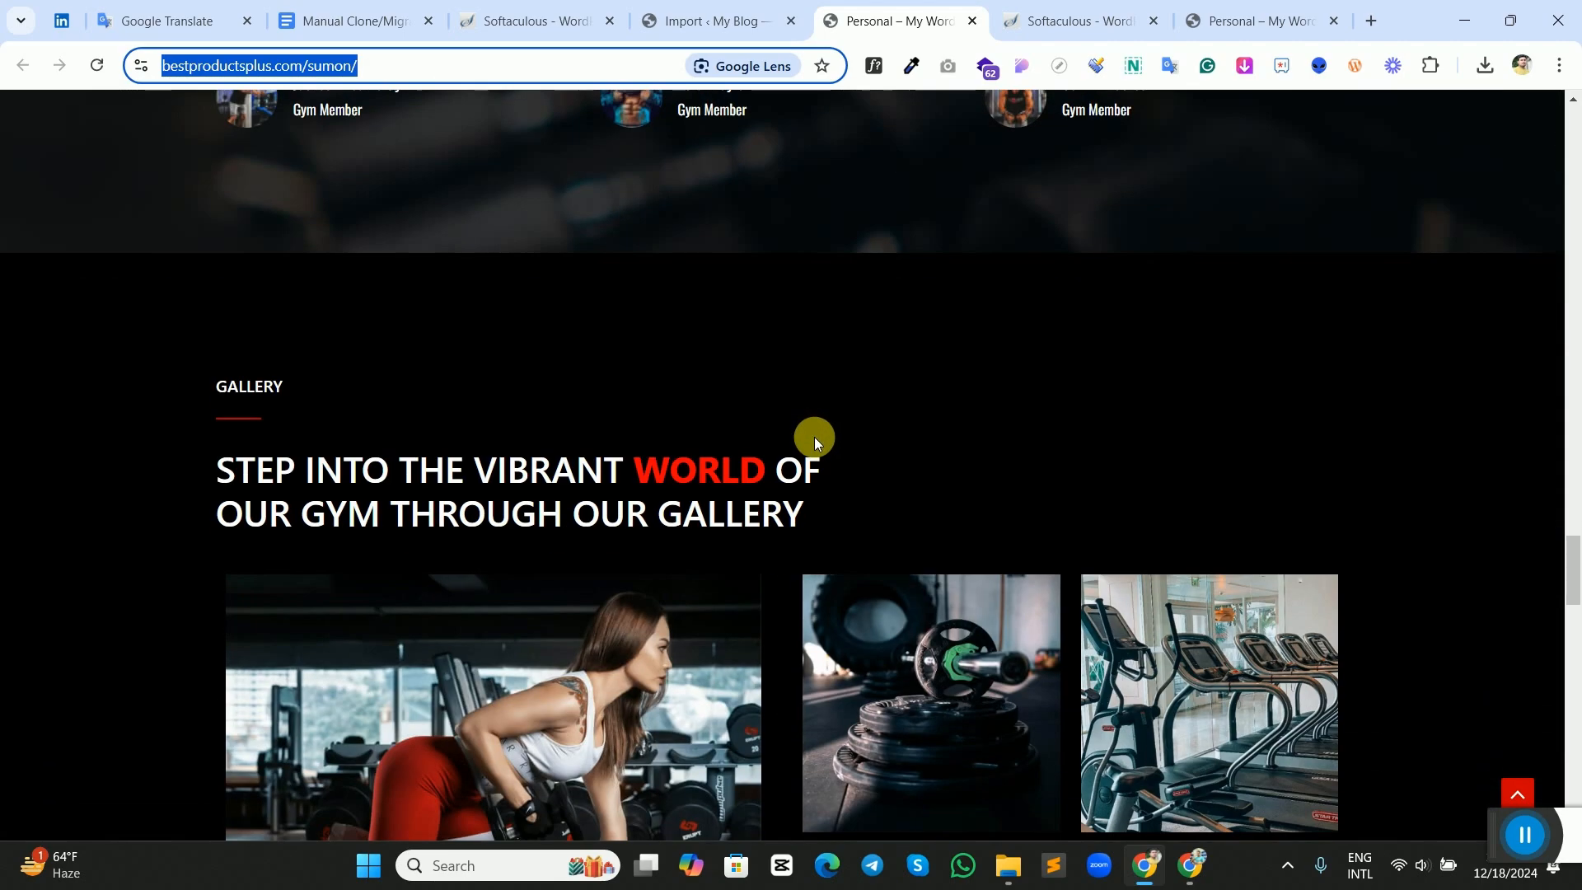
{"action": "scroll", "coordinate": [1059, 452], "scroll_direction": "up", "scroll_amount": 17}
{"action": "scroll", "coordinate": [1190, 460], "scroll_direction": "up", "scroll_amount": 13}
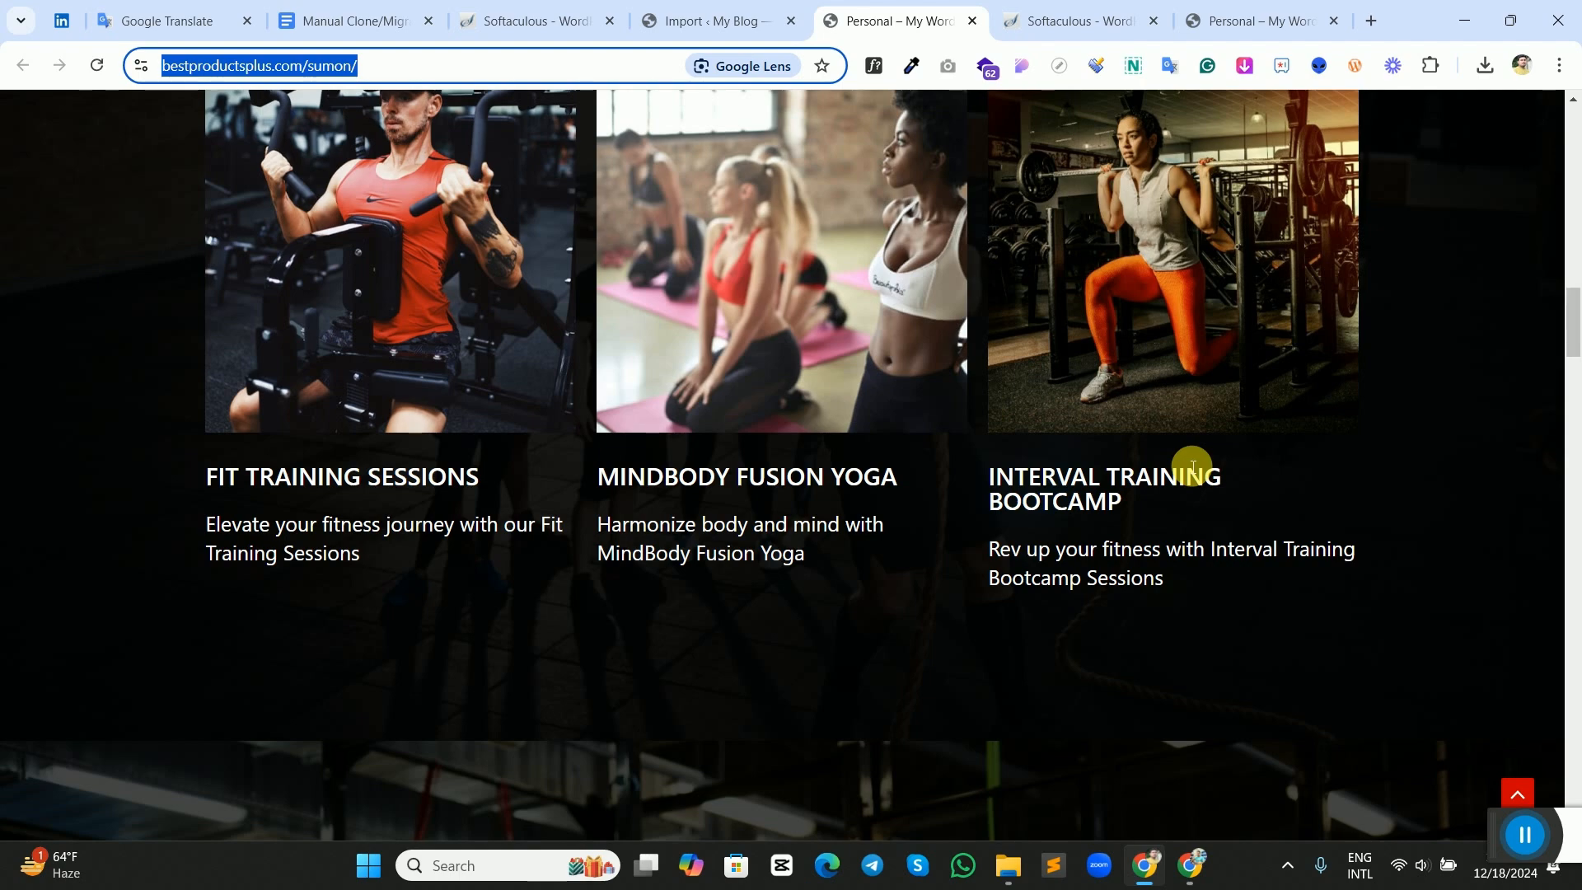
{"action": "scroll", "coordinate": [1192, 466], "scroll_direction": "up", "scroll_amount": 15}
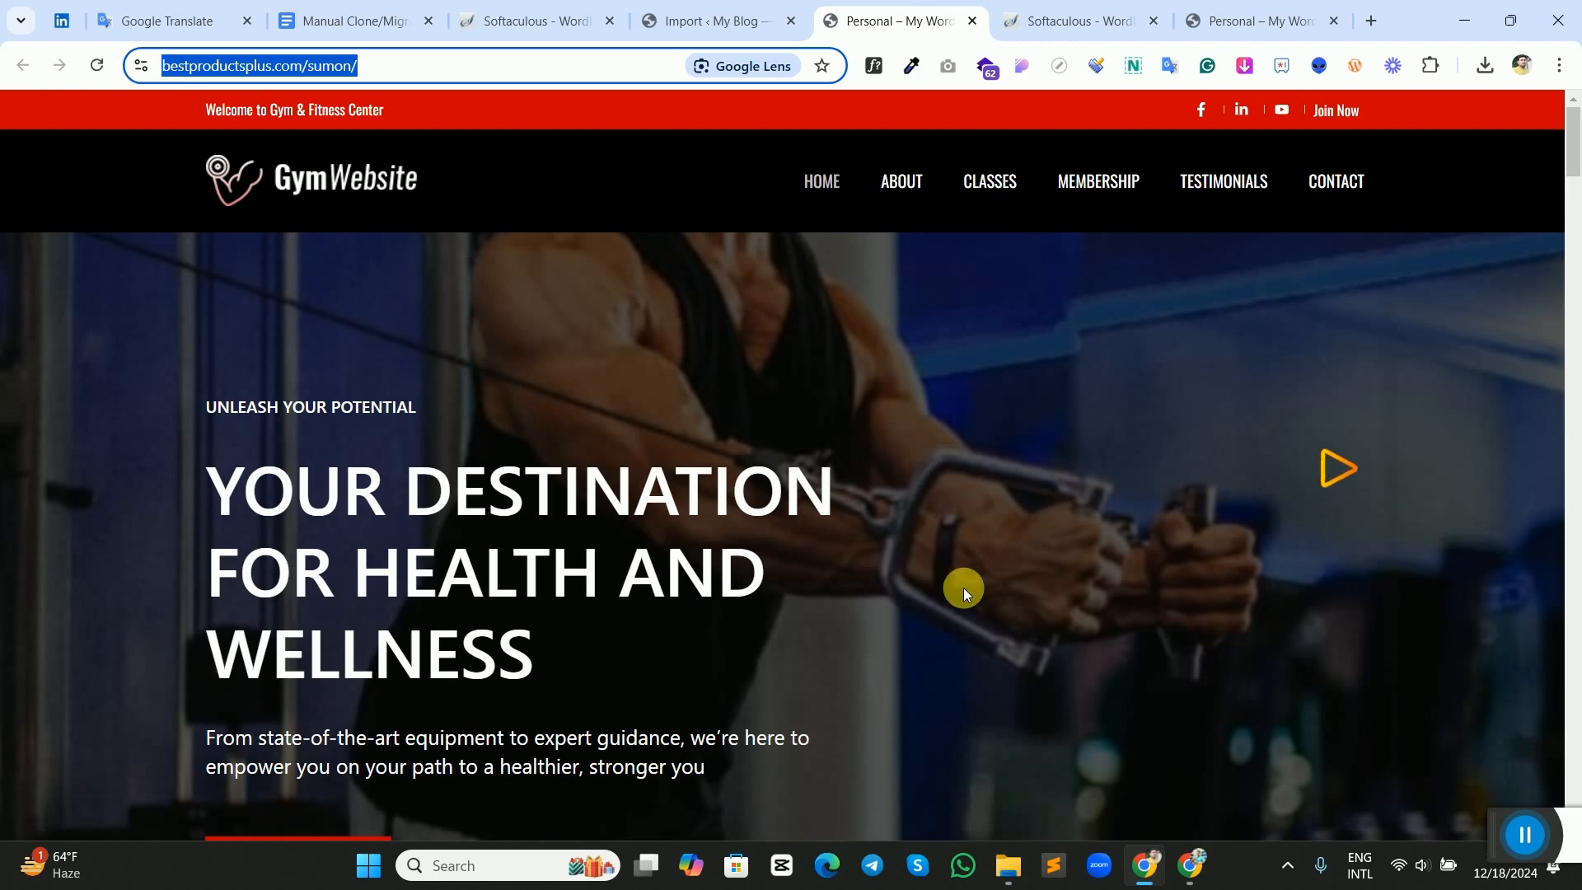
{"action": "left_click_drag", "start_coordinate": [561, 656], "coordinate": [215, 386]}
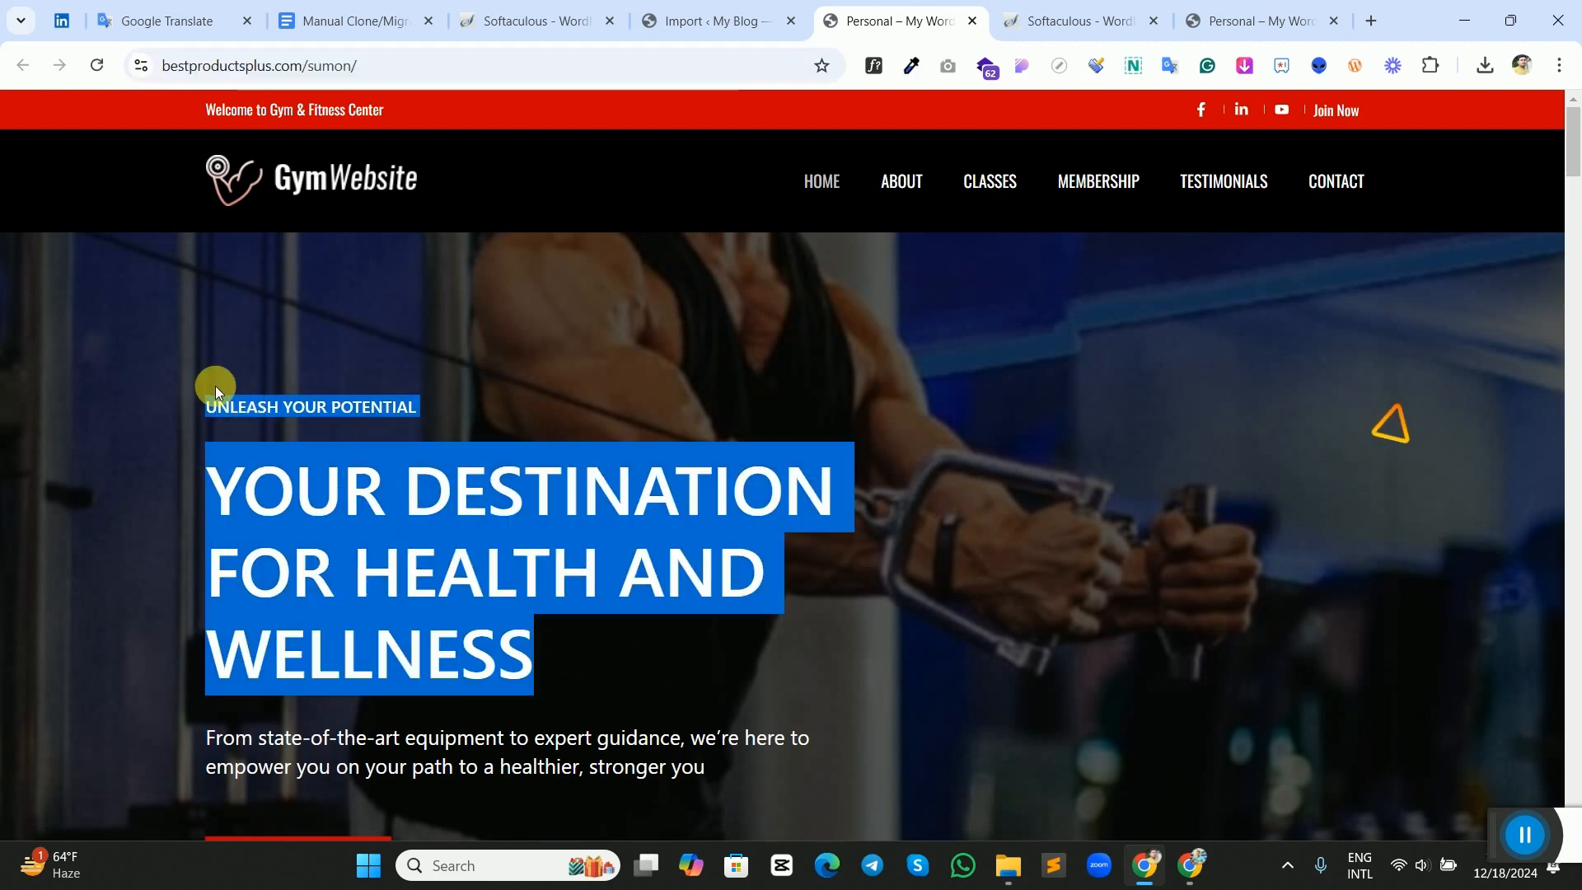